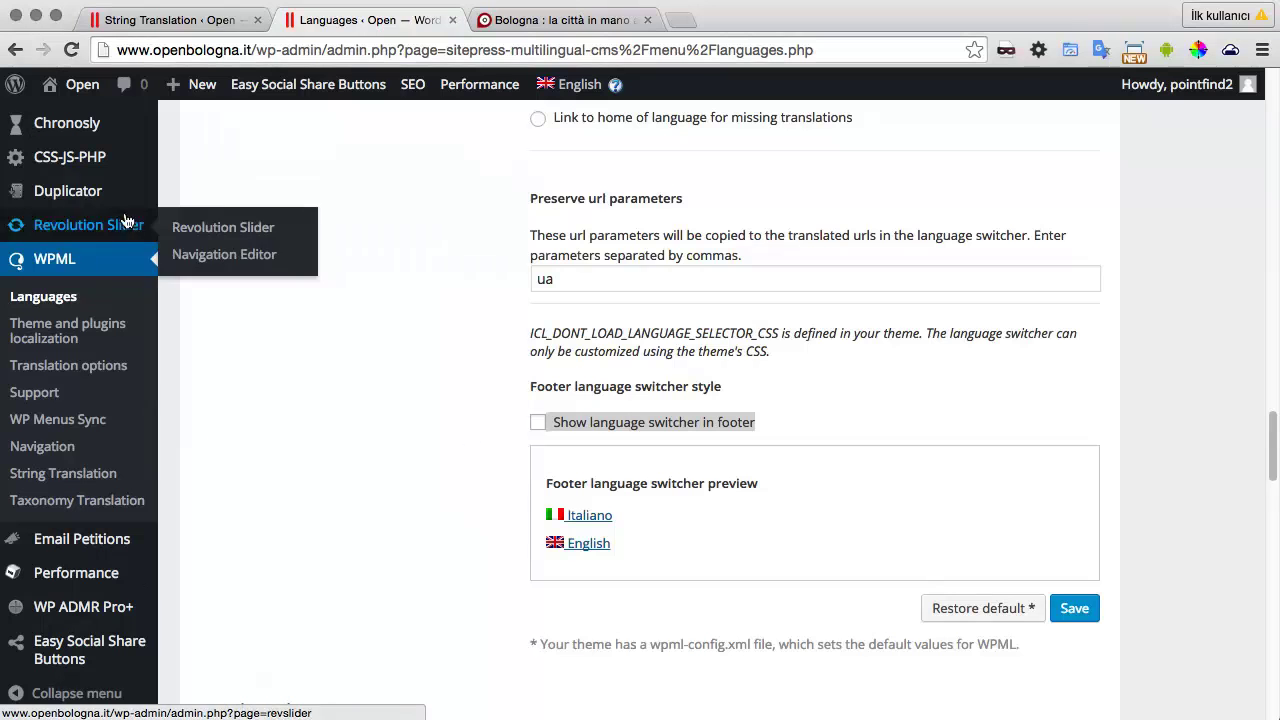
# Step: Open the PF Settings pages Options Panel, Custom Fields Config and Search Fields Config in separate new browser tabs
pyautogui.scroll(3, 80, 203)
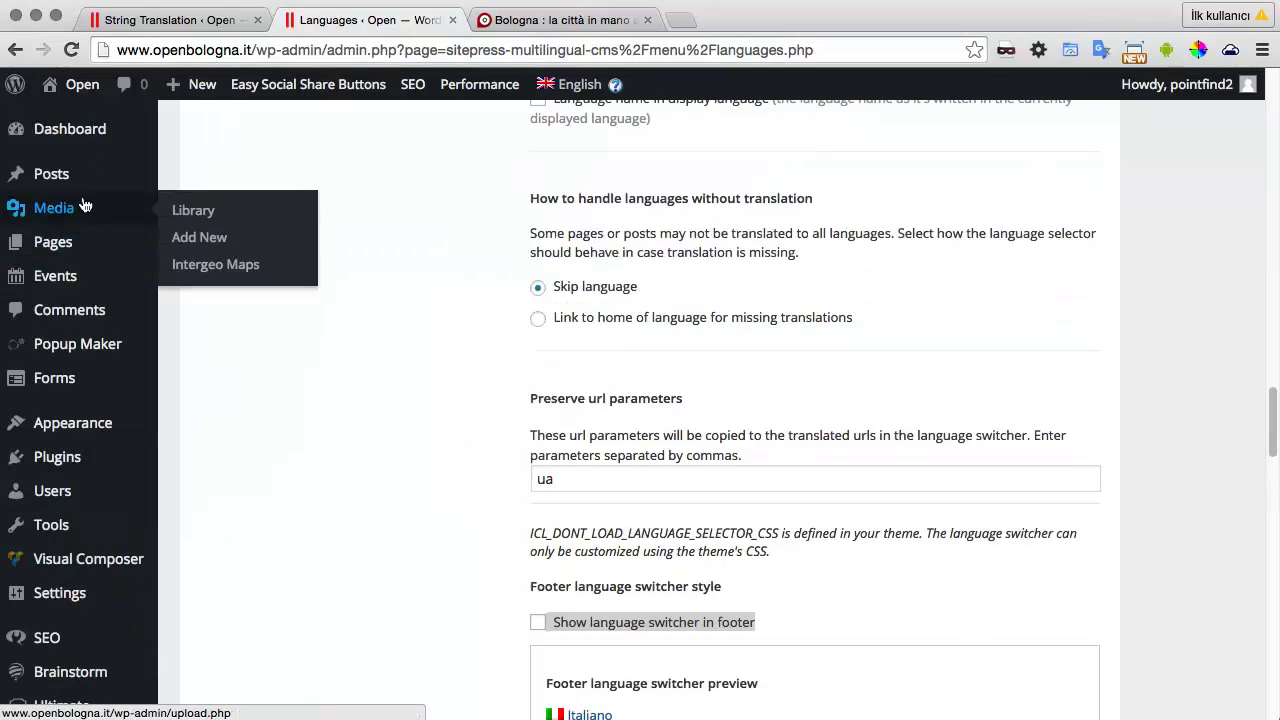
pyautogui.scroll(-4, 114, 486)
pyautogui.scroll(-3, 116, 488)
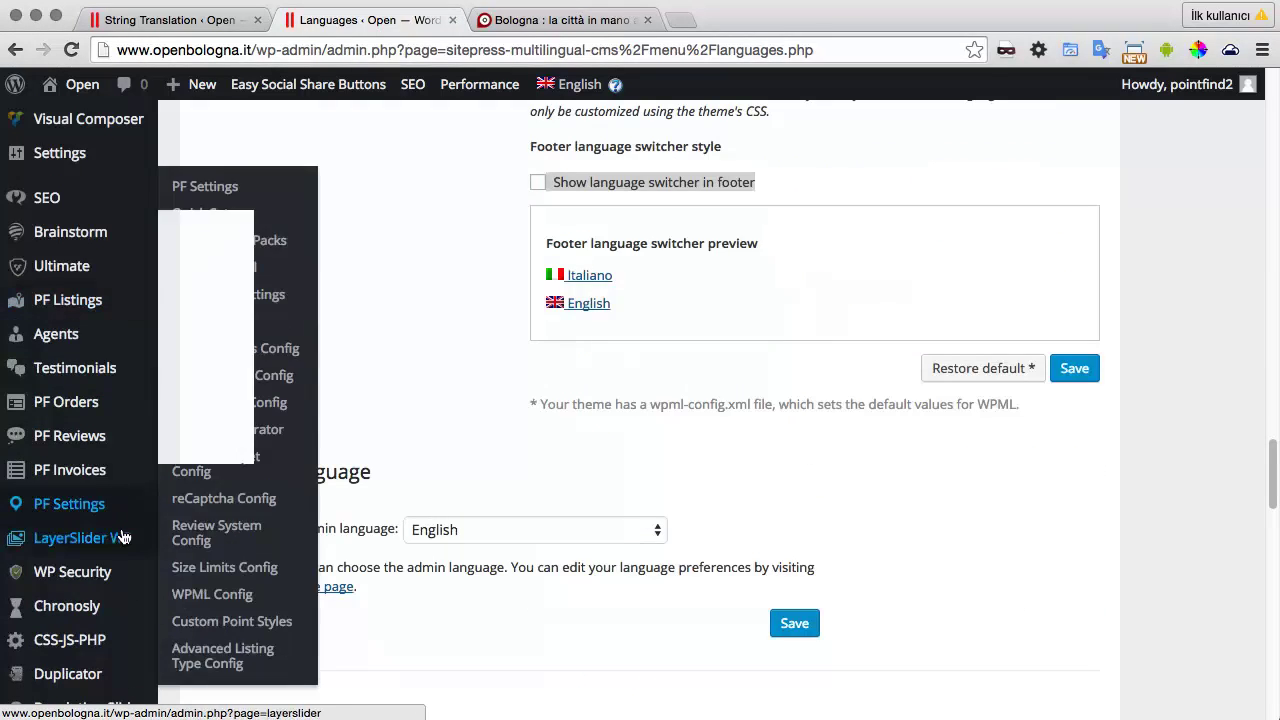
pyautogui.moveTo(100, 503)
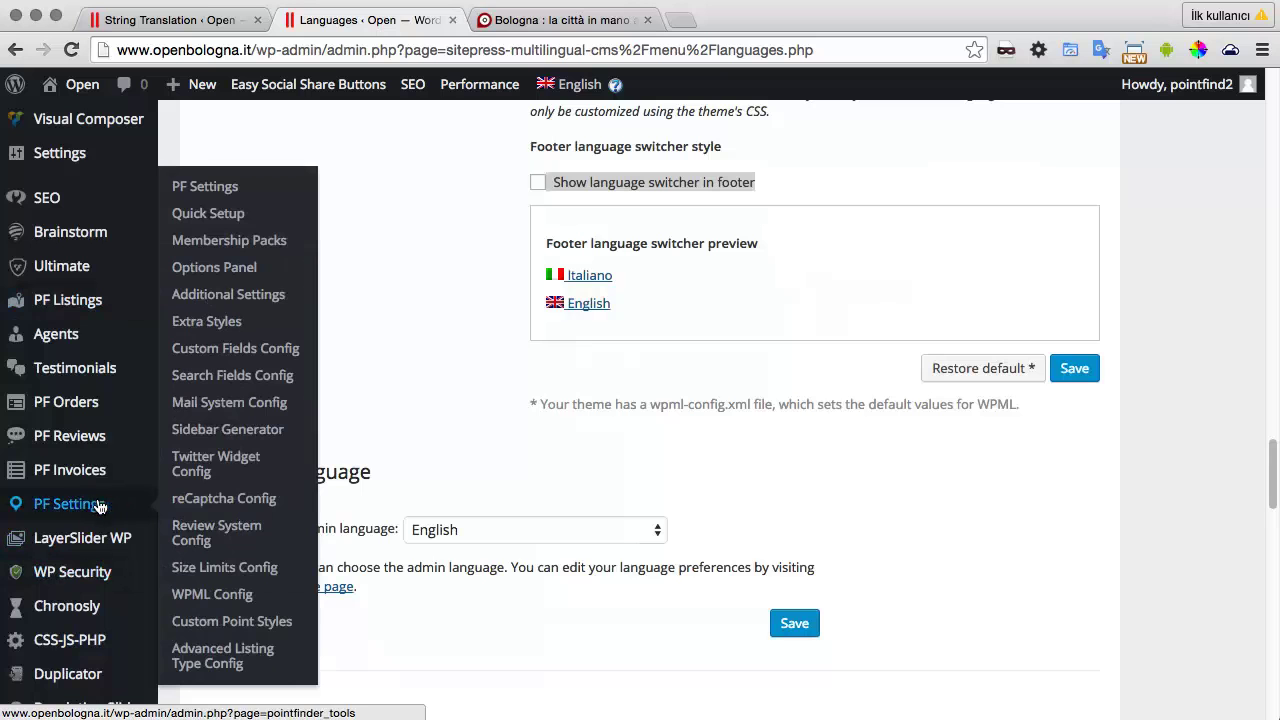
pyautogui.middleClick(212, 265)
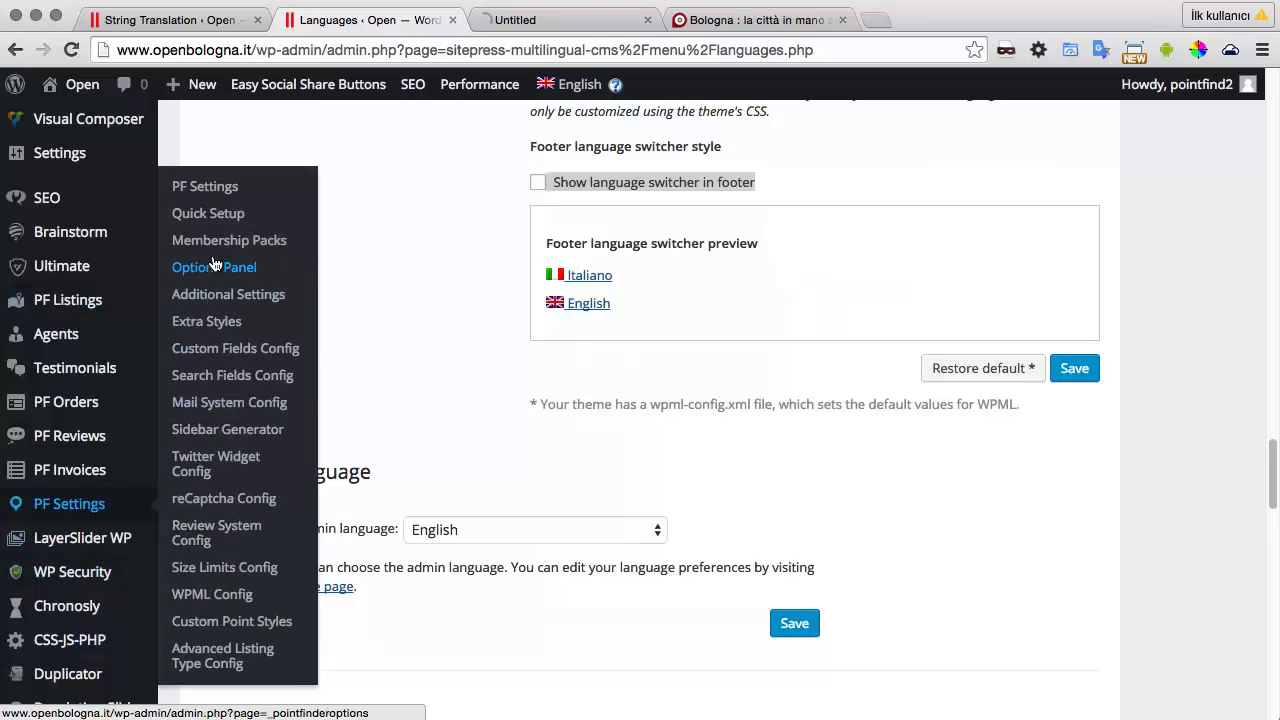
pyautogui.middleClick(217, 344)
pyautogui.middleClick(217, 375)
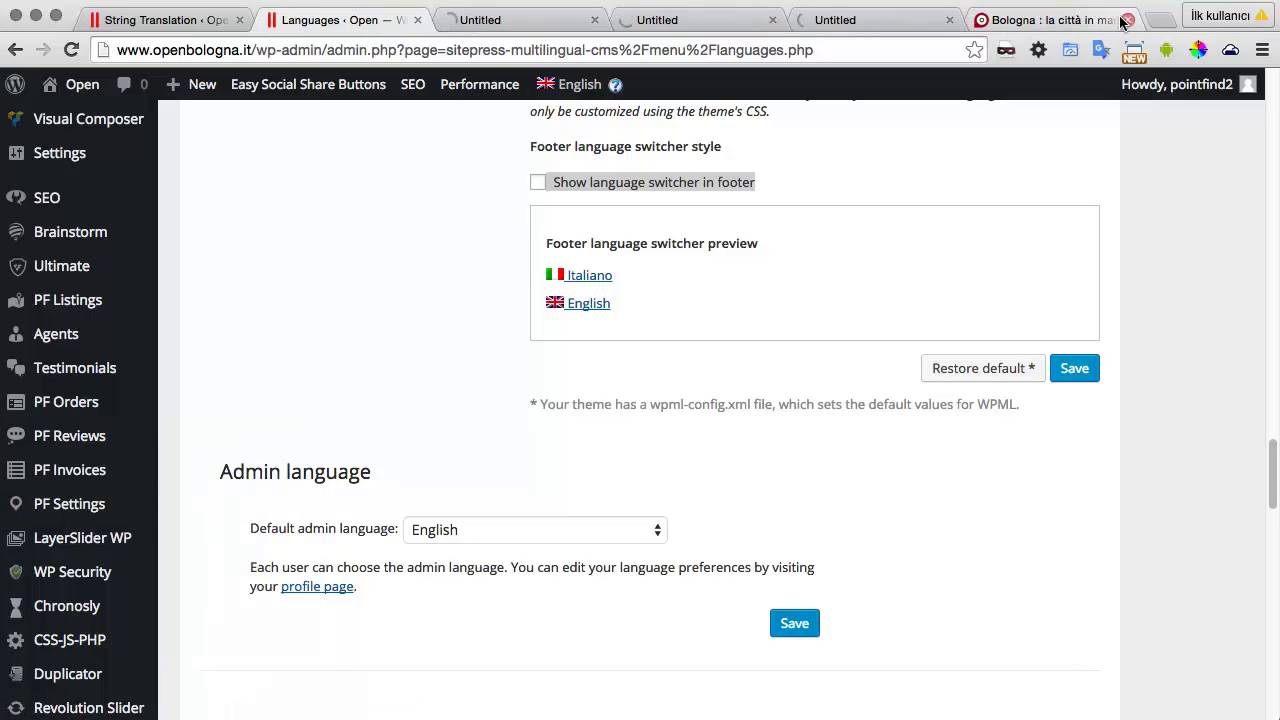
# Step: Go to the site's public home page and switch its language from Italiano to Inglese
pyautogui.click(1084, 22)
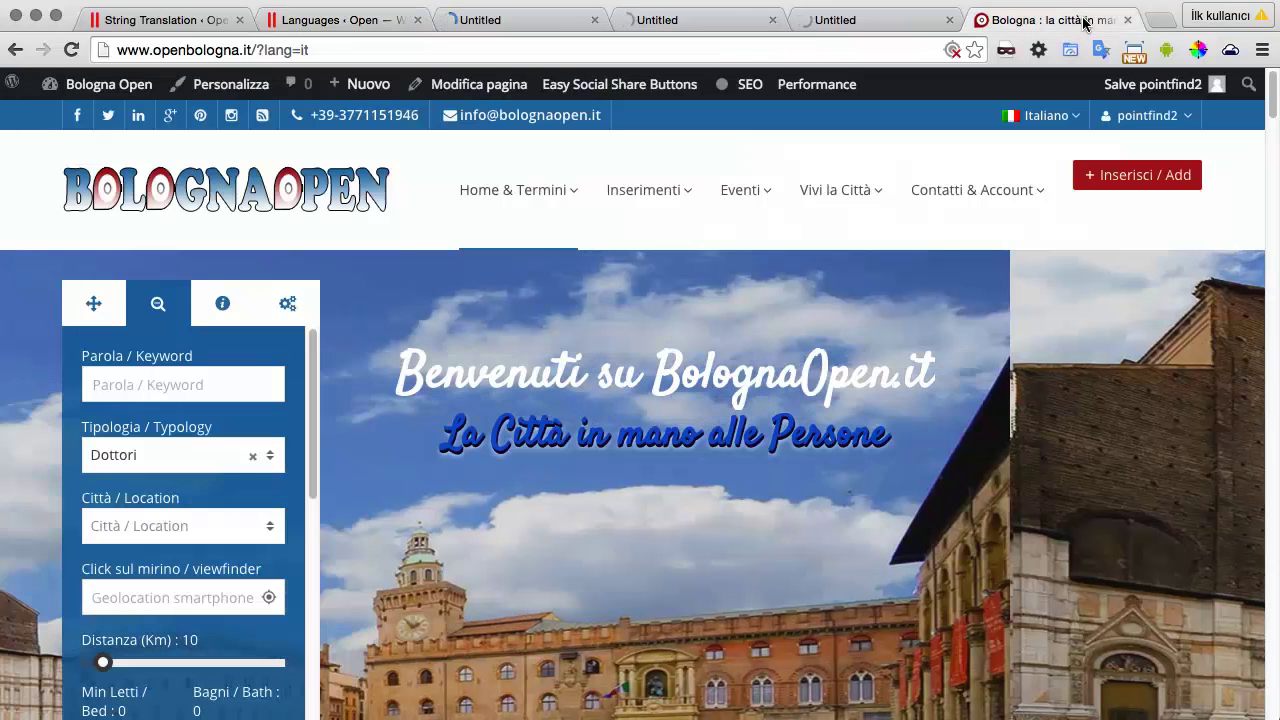
pyautogui.moveTo(1045, 120)
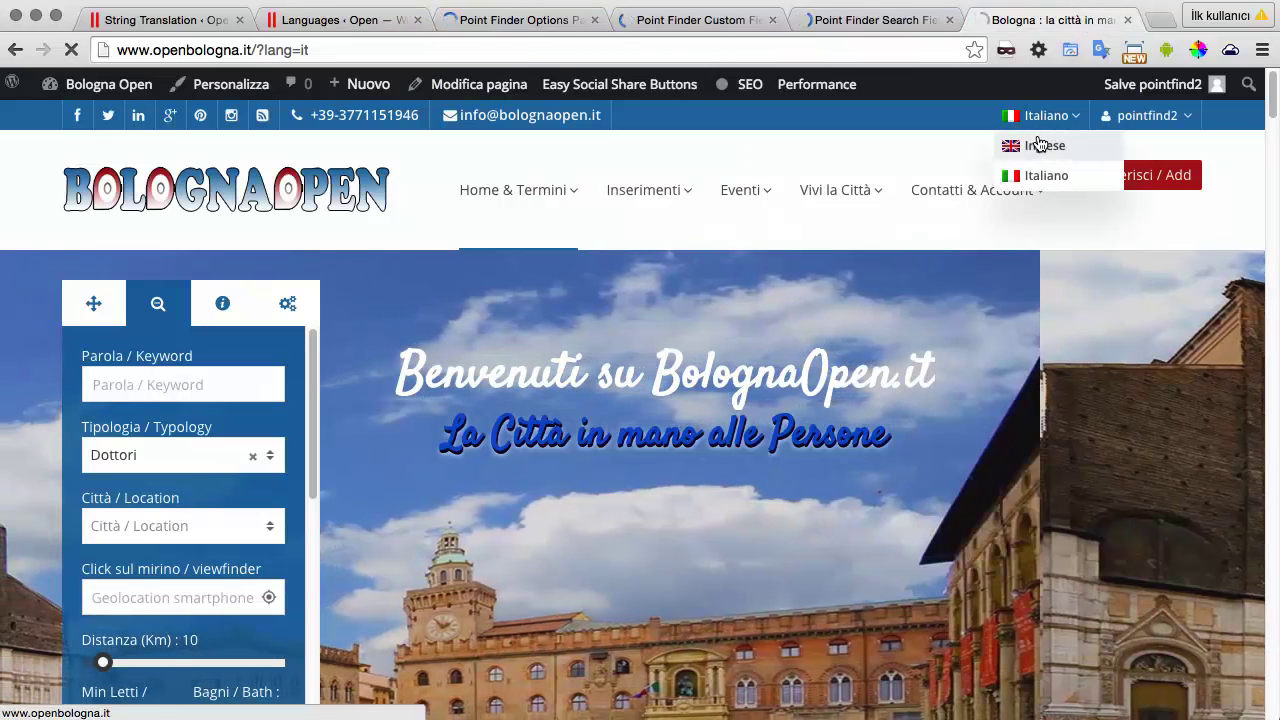
# Step: Go to the Point Finder Options Panel page, dismiss the plugin update notice and hide the activated or deactivated plugins message
pyautogui.click(845, 18)
pyautogui.click(690, 18)
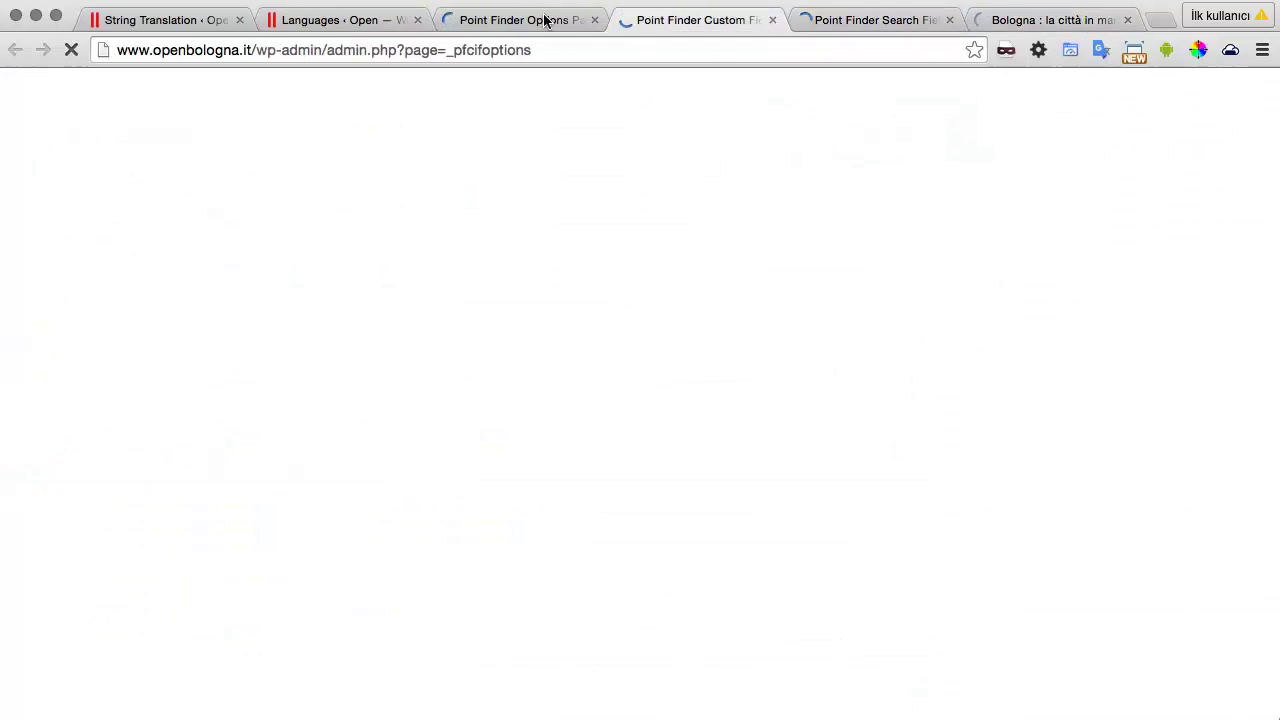
pyautogui.click(528, 20)
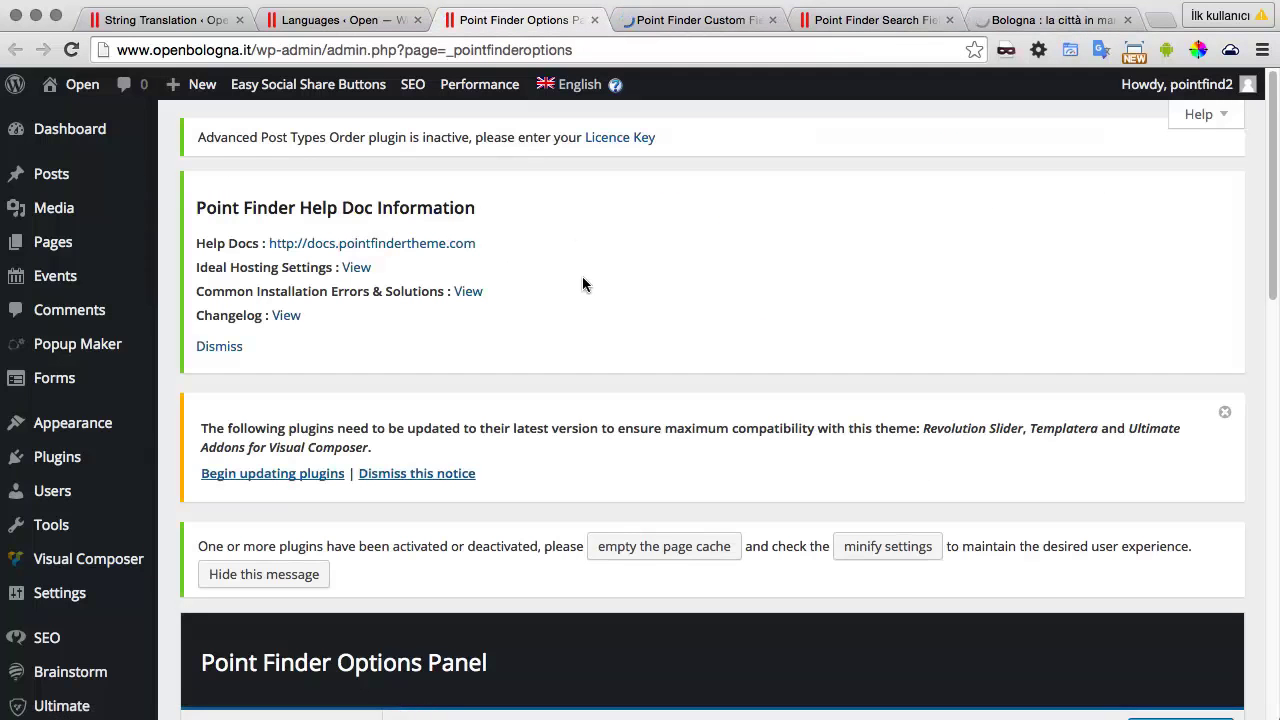
pyautogui.click(1224, 412)
pyautogui.click(253, 438)
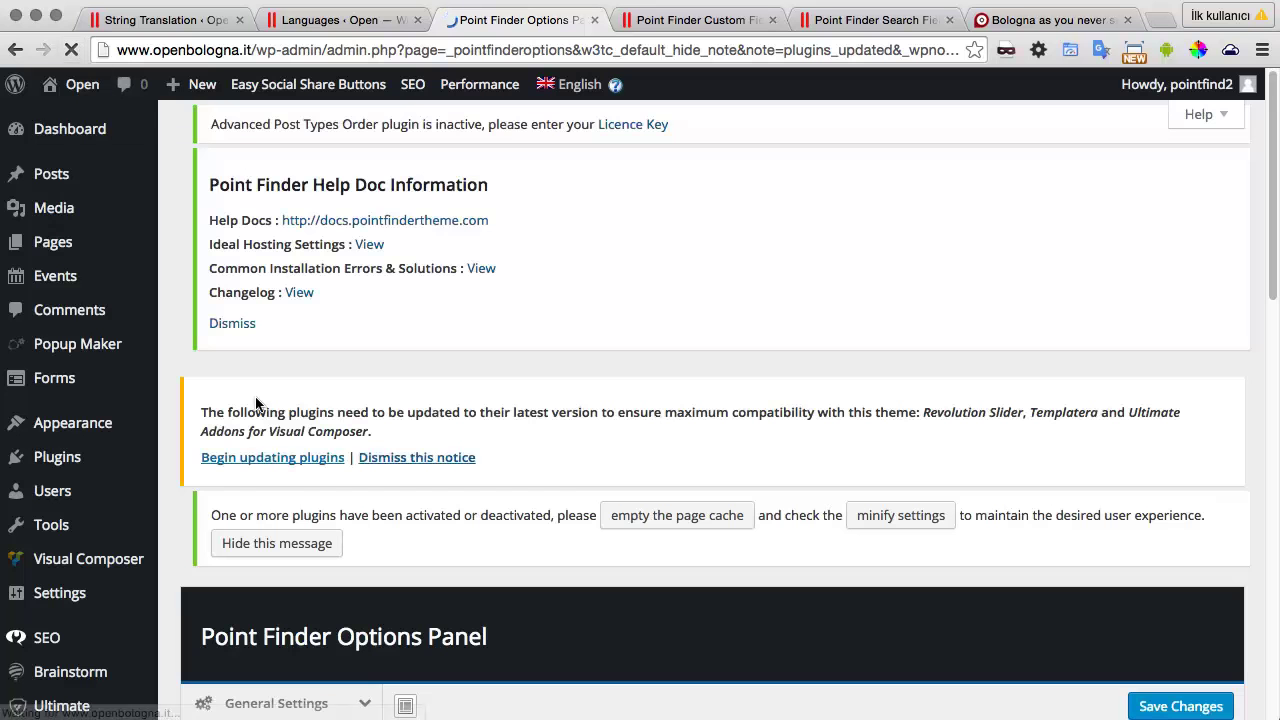
# Step: Choose Dashboard as the Dashboard Page in the Frontend Upload System options and save the changes
pyautogui.scroll(-5, 616, 397)
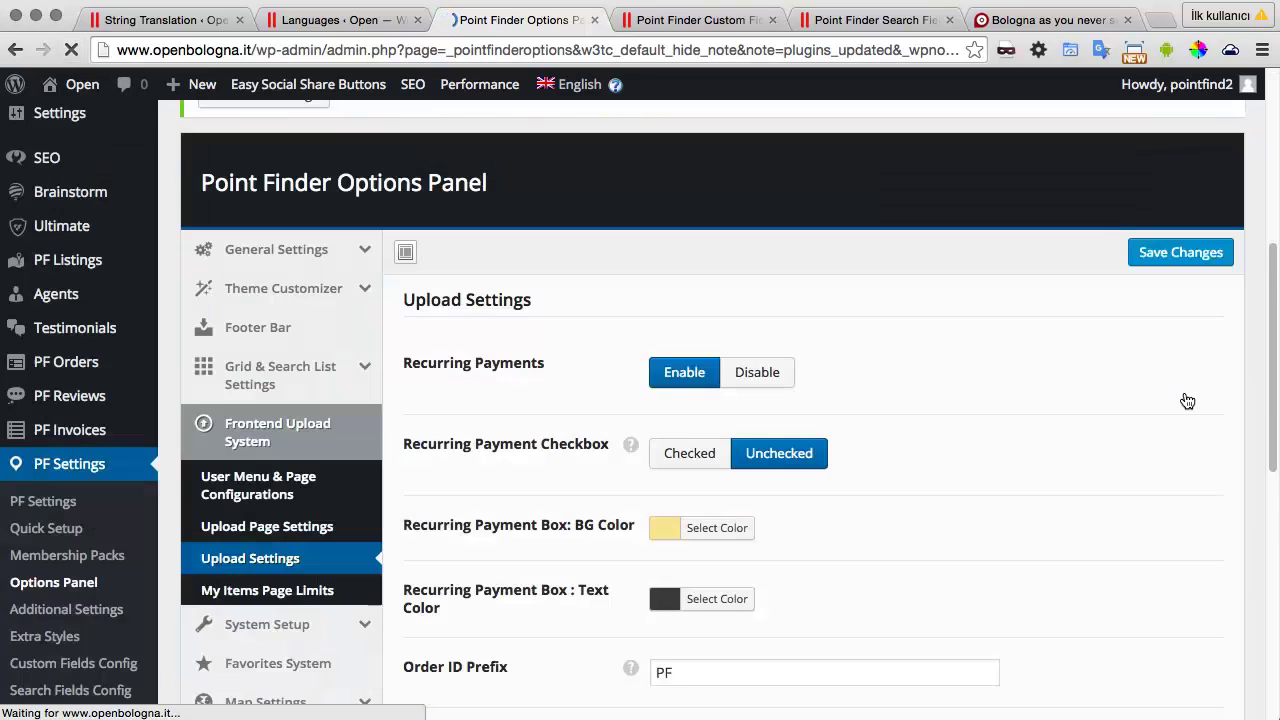
pyautogui.scroll(-2, 403, 522)
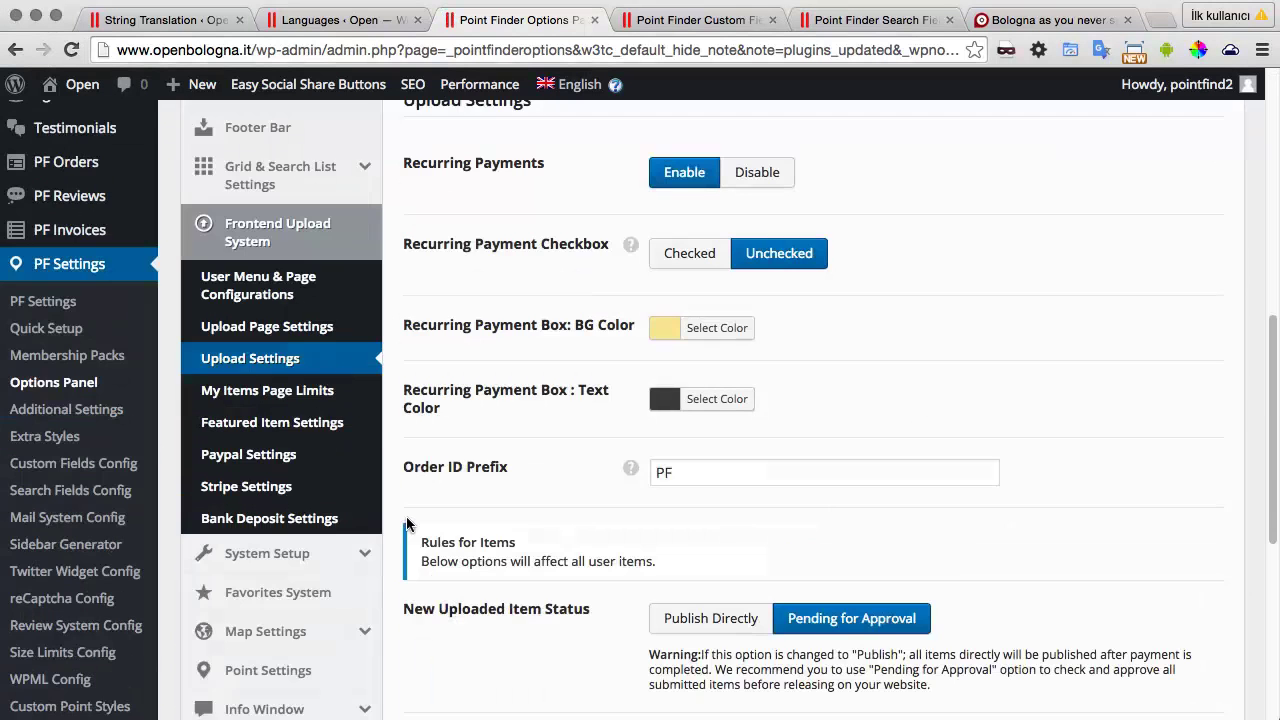
pyautogui.click(296, 292)
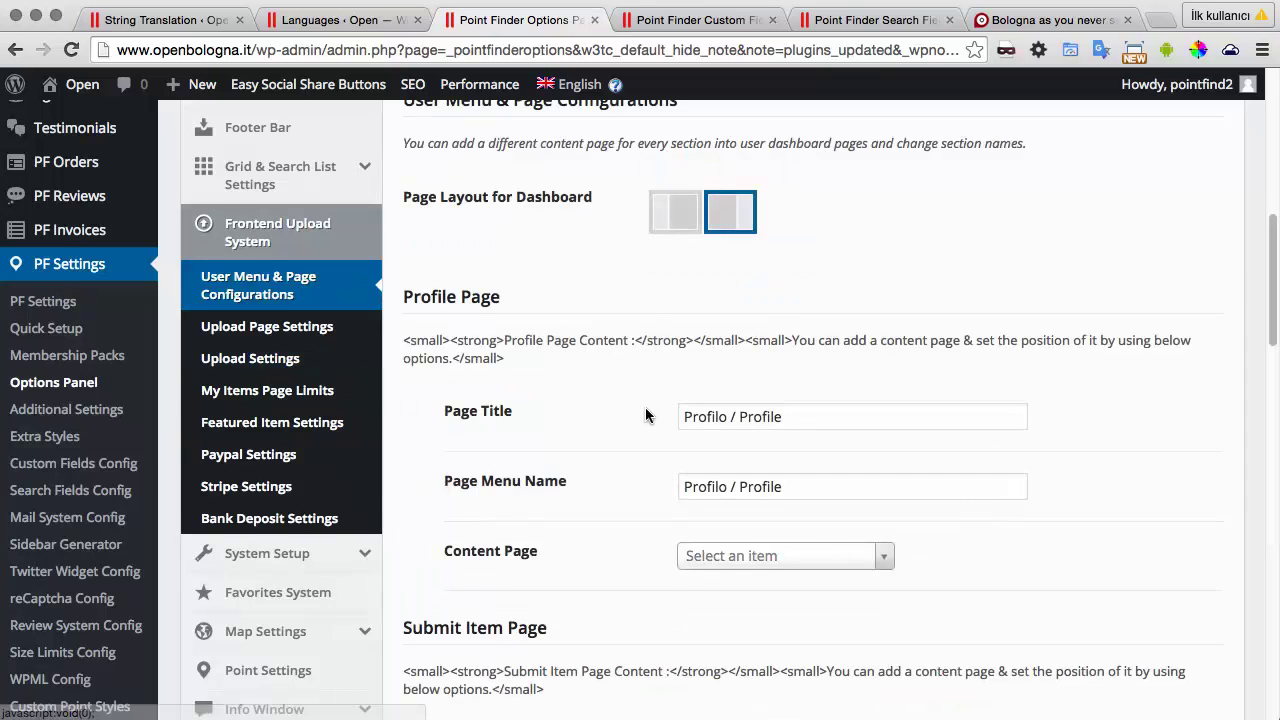
pyautogui.scroll(2, 640, 415)
pyautogui.click(278, 430)
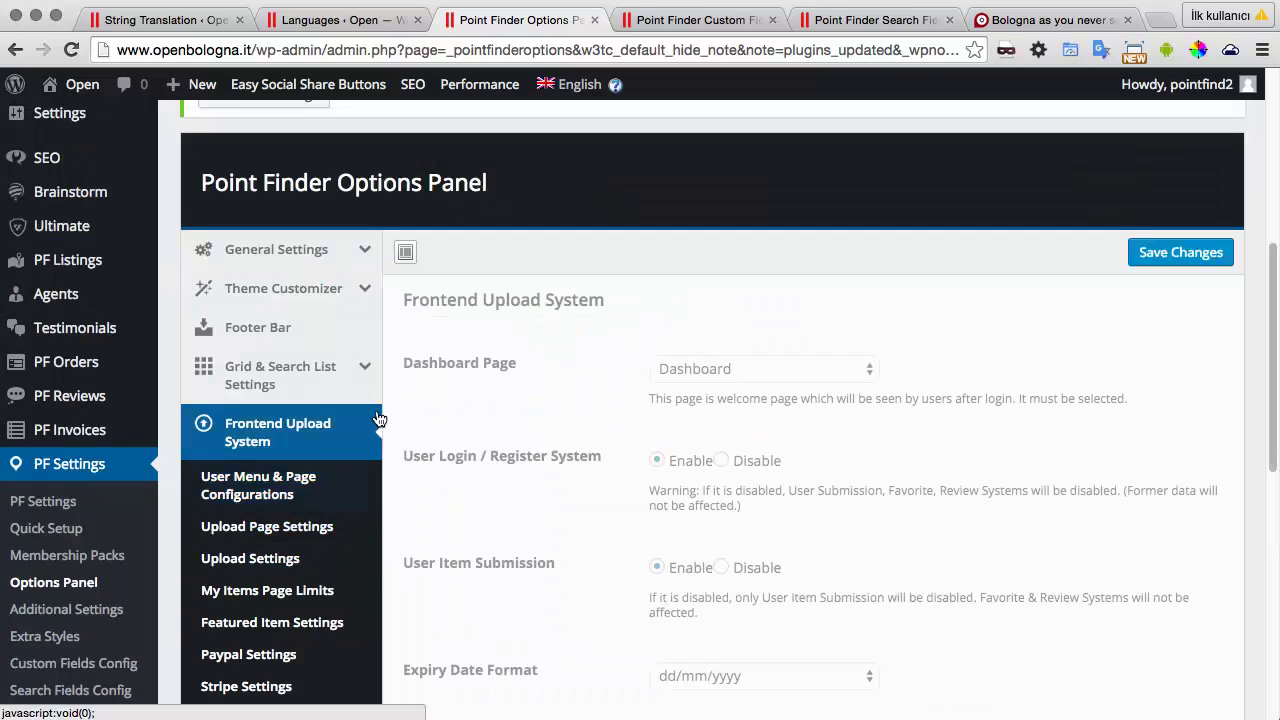
pyautogui.click(744, 367)
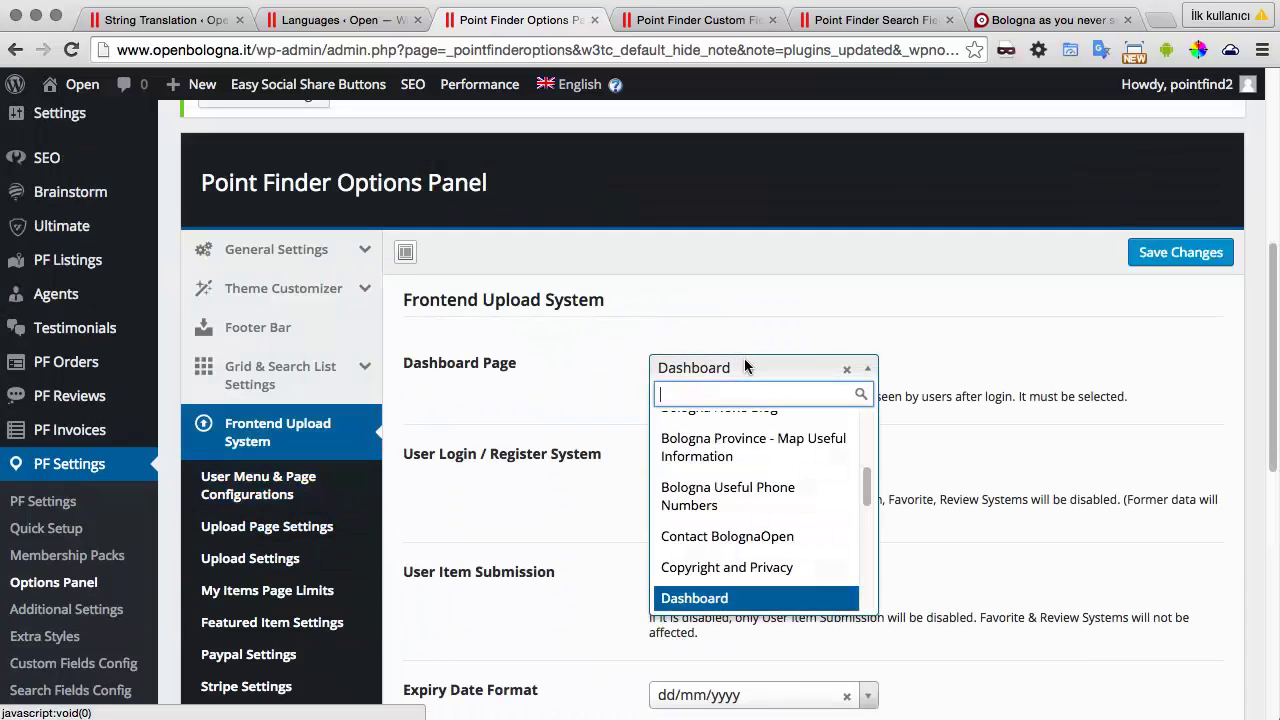
pyautogui.click(705, 597)
pyautogui.click(1145, 254)
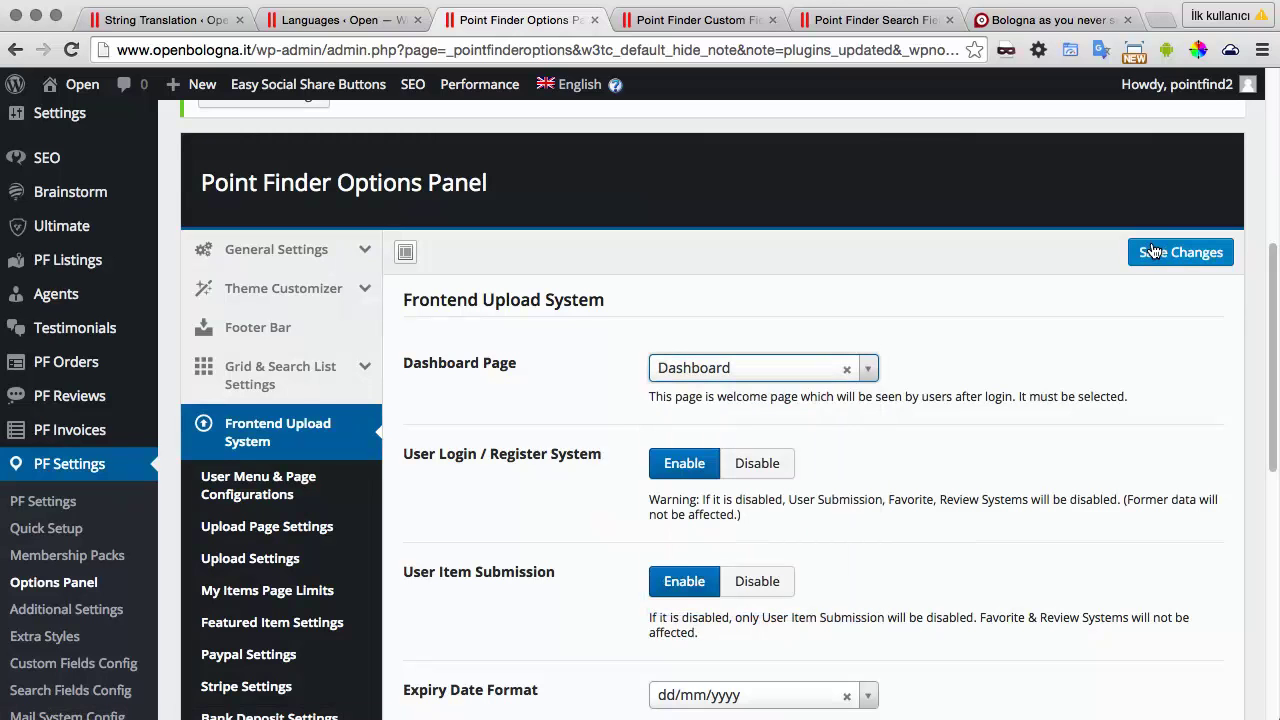
# Step: Review the custom search fields under System Setup and examine the title and slug of English Doctor Field
pyautogui.scroll(-5, 370, 520)
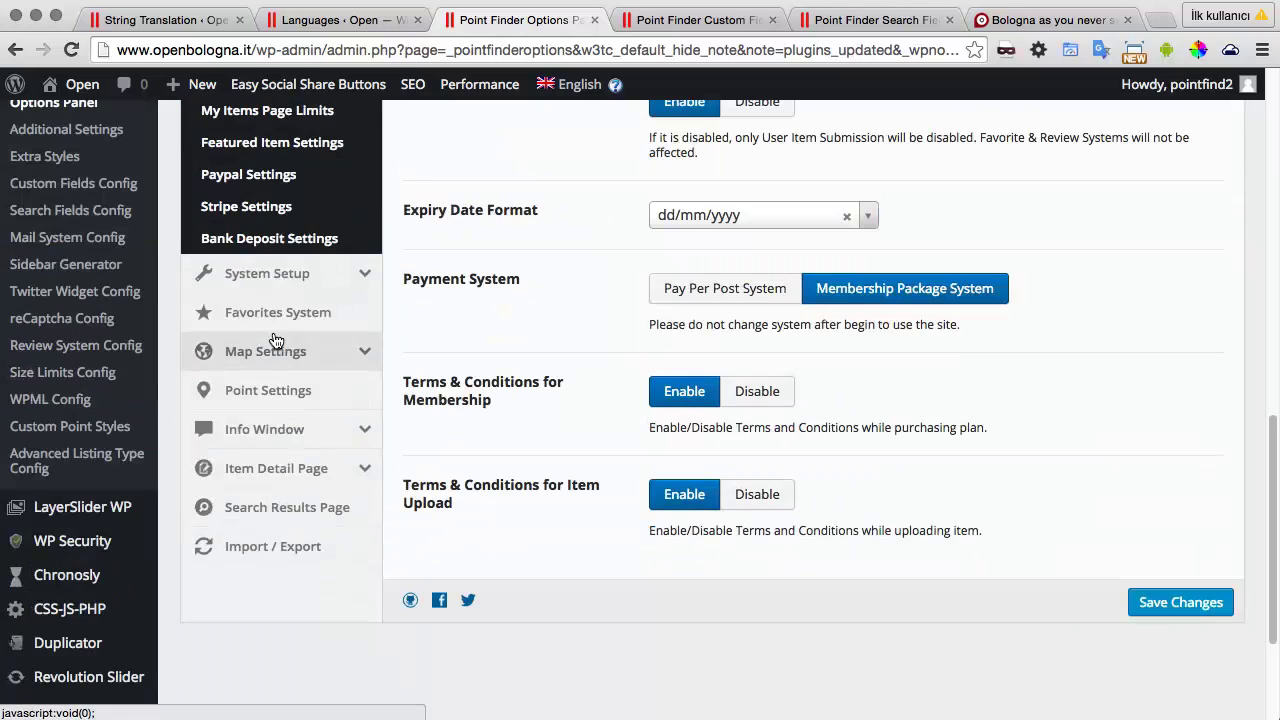
pyautogui.click(280, 270)
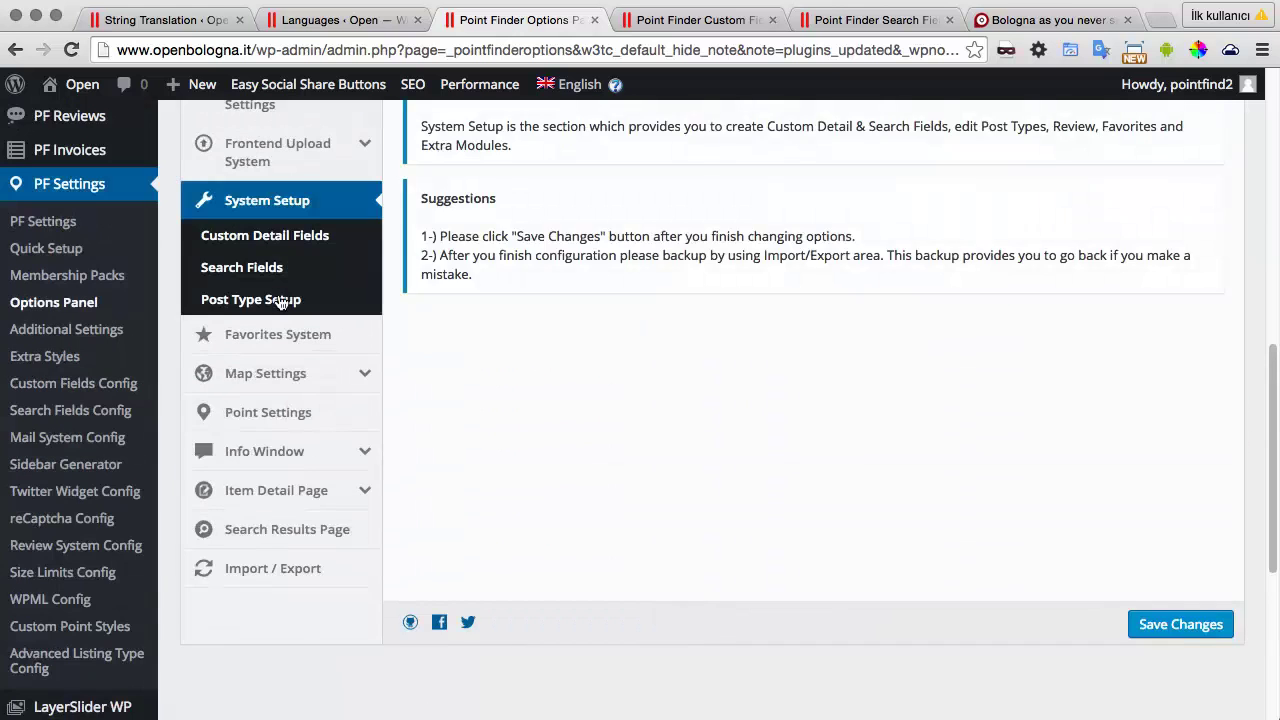
pyautogui.click(250, 260)
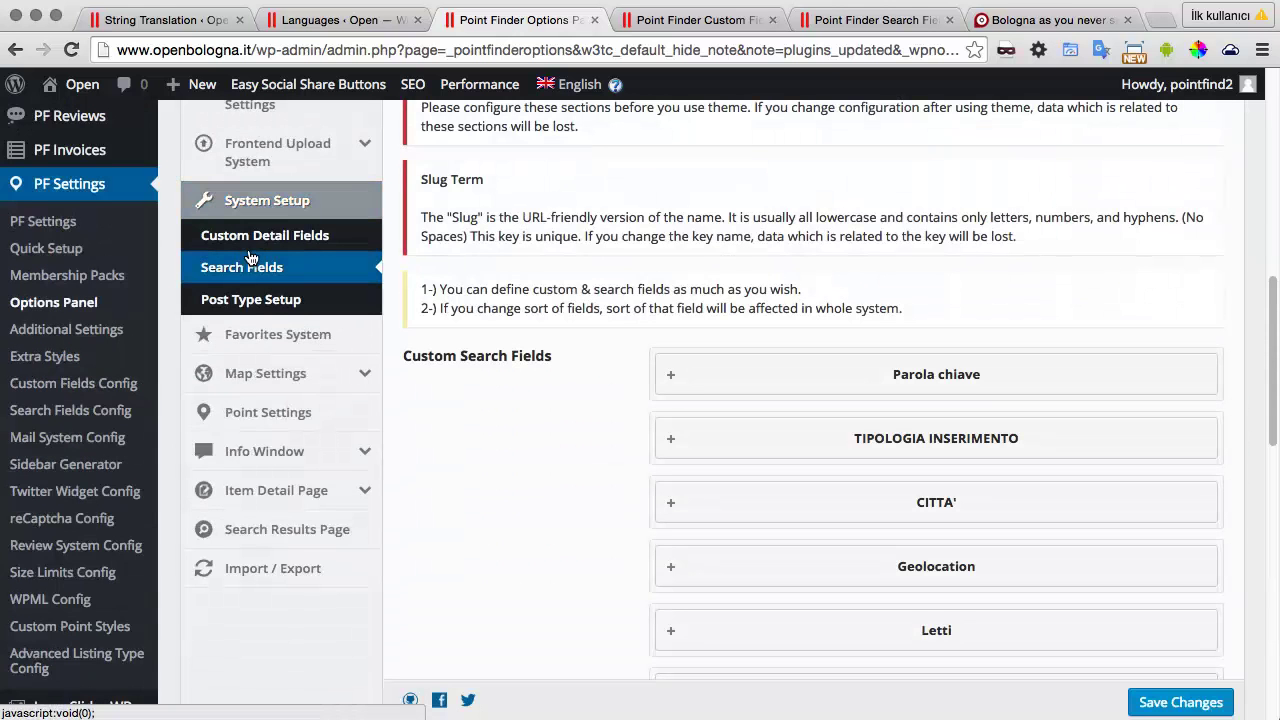
pyautogui.scroll(-15, 656, 431)
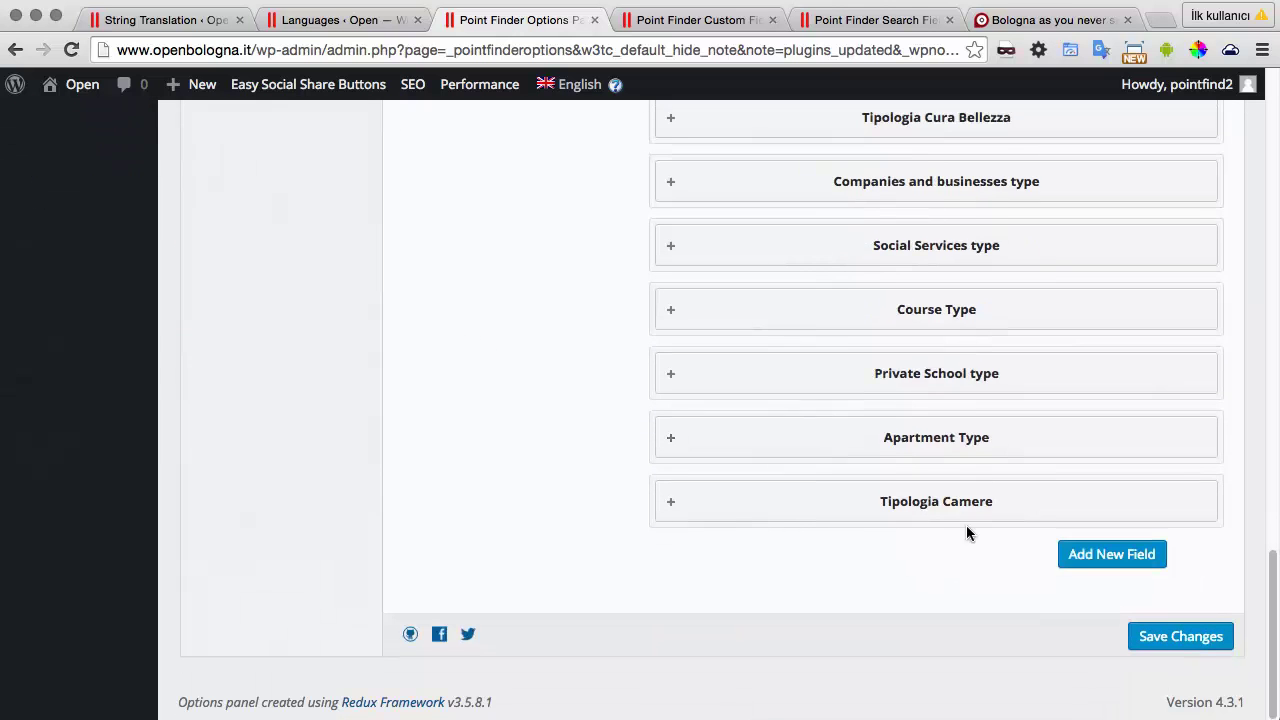
pyautogui.scroll(4, 950, 275)
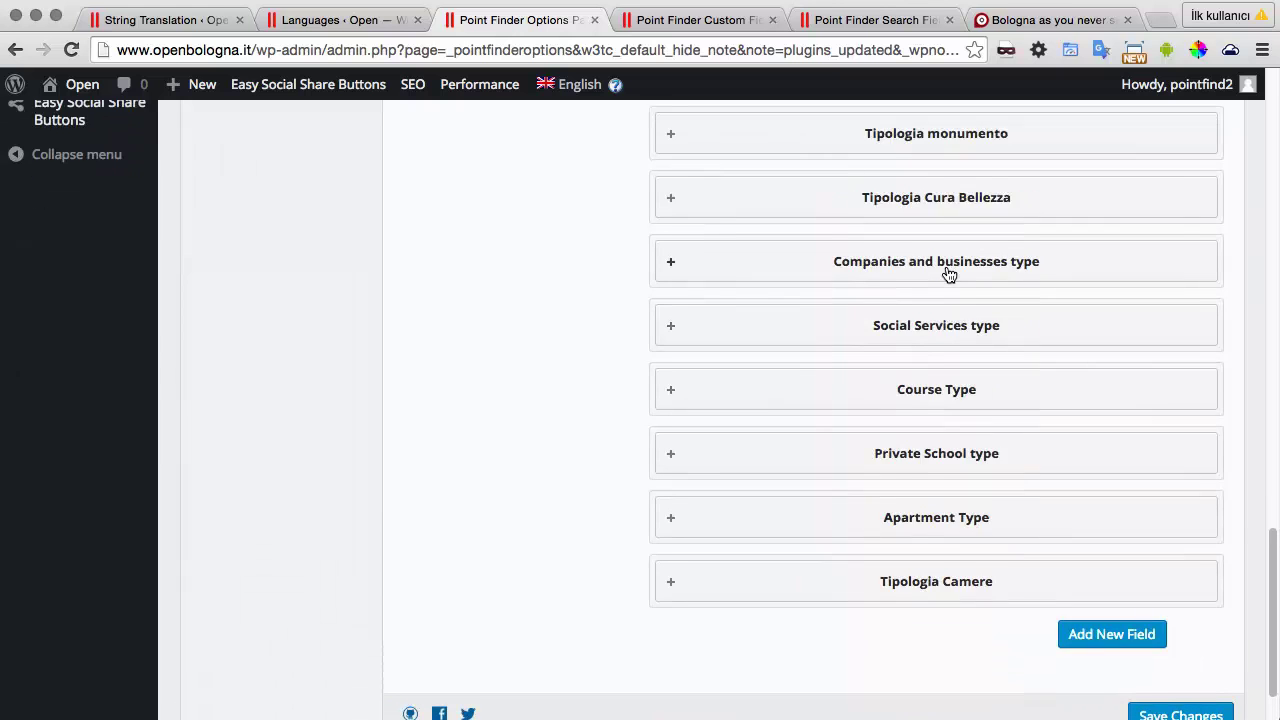
pyautogui.scroll(5, 948, 276)
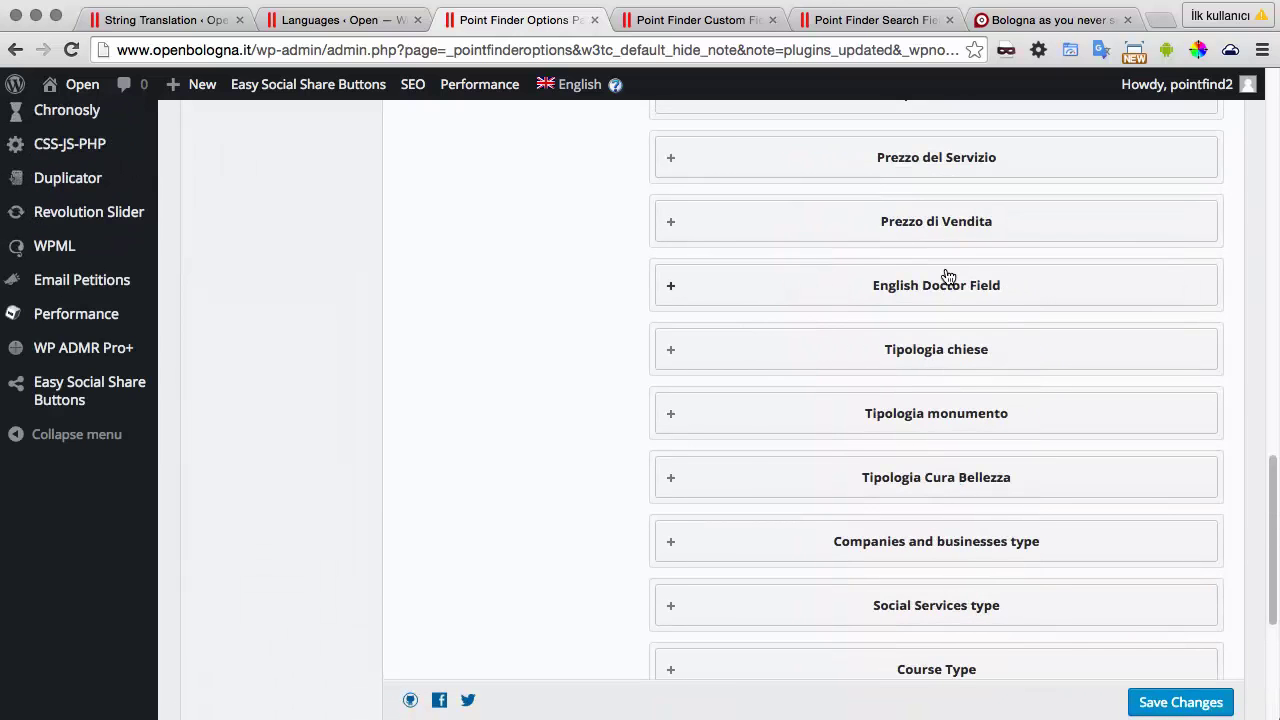
pyautogui.scroll(1, 948, 276)
pyautogui.click(1003, 329)
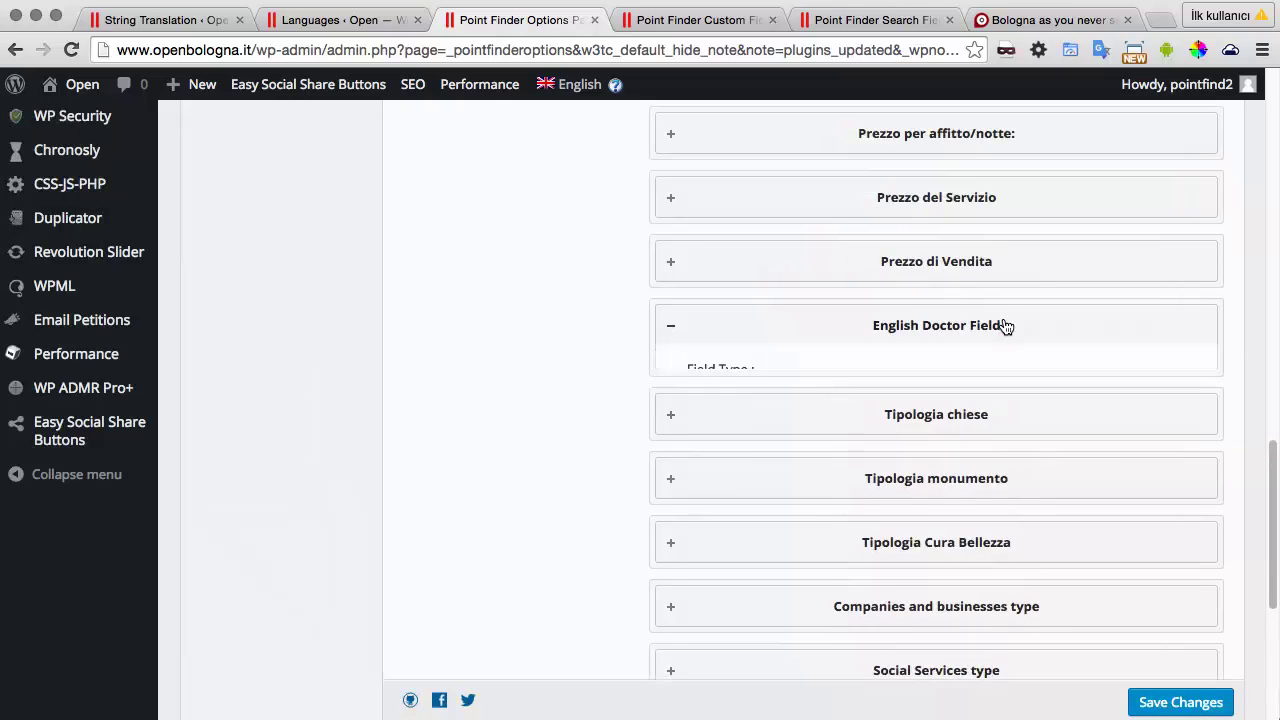
pyautogui.moveTo(823, 463); pyautogui.dragTo(678, 460)
pyautogui.press('Tab')
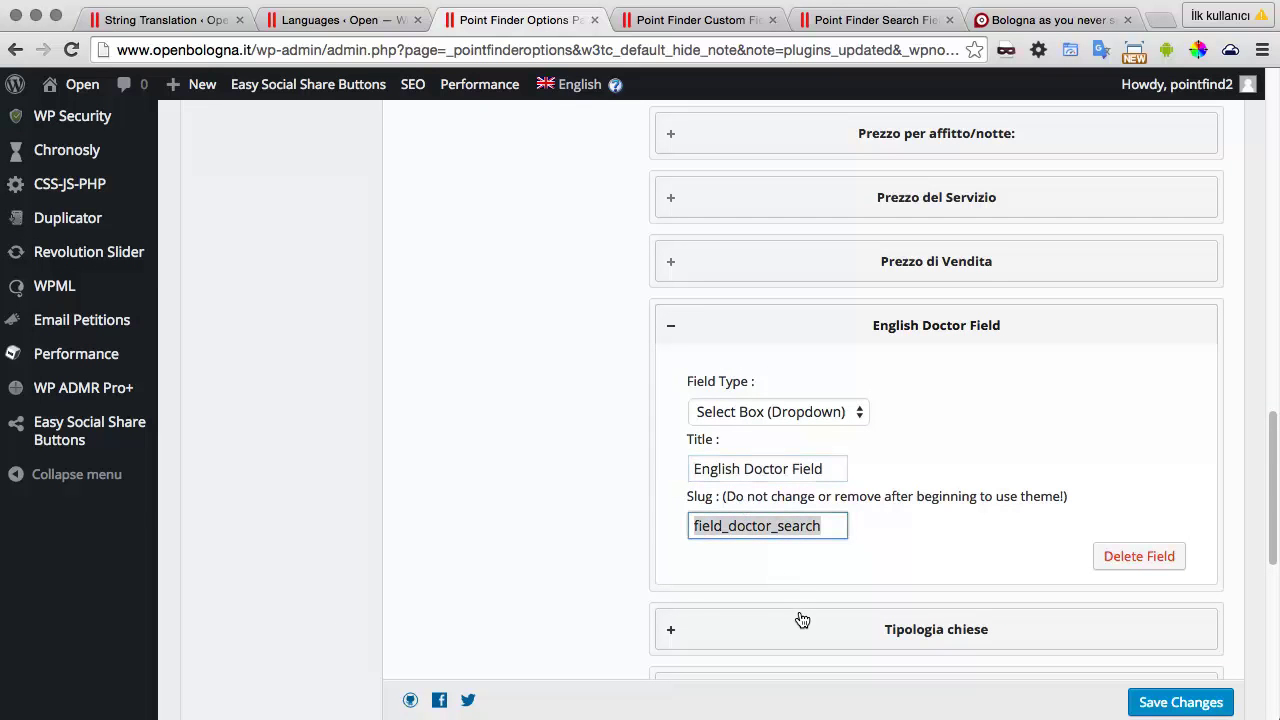
# Step: In the Custom Detail Fields setup, change the Specialty doctor field's title to "Specialty doctor EN" and save the changes
pyautogui.scroll(6, 410, 495)
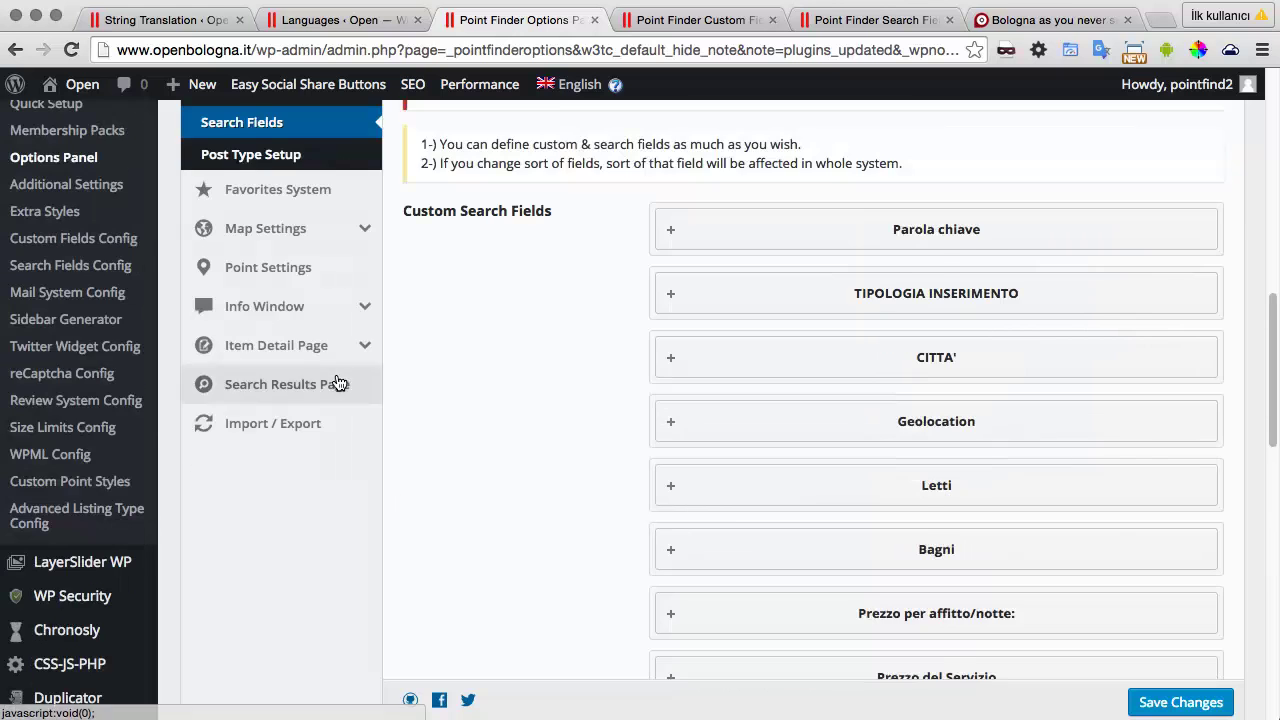
pyautogui.scroll(2, 334, 300)
pyautogui.click(262, 282)
pyautogui.scroll(-15, 585, 424)
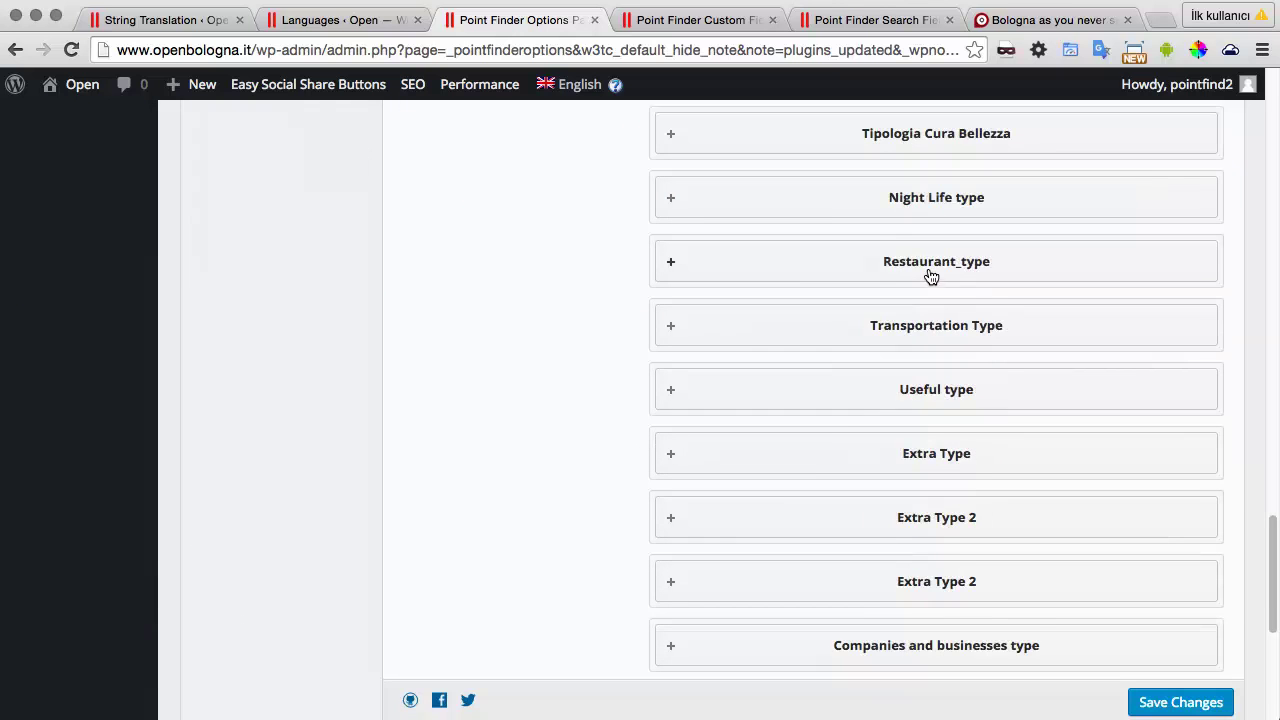
pyautogui.scroll(-5, 930, 275)
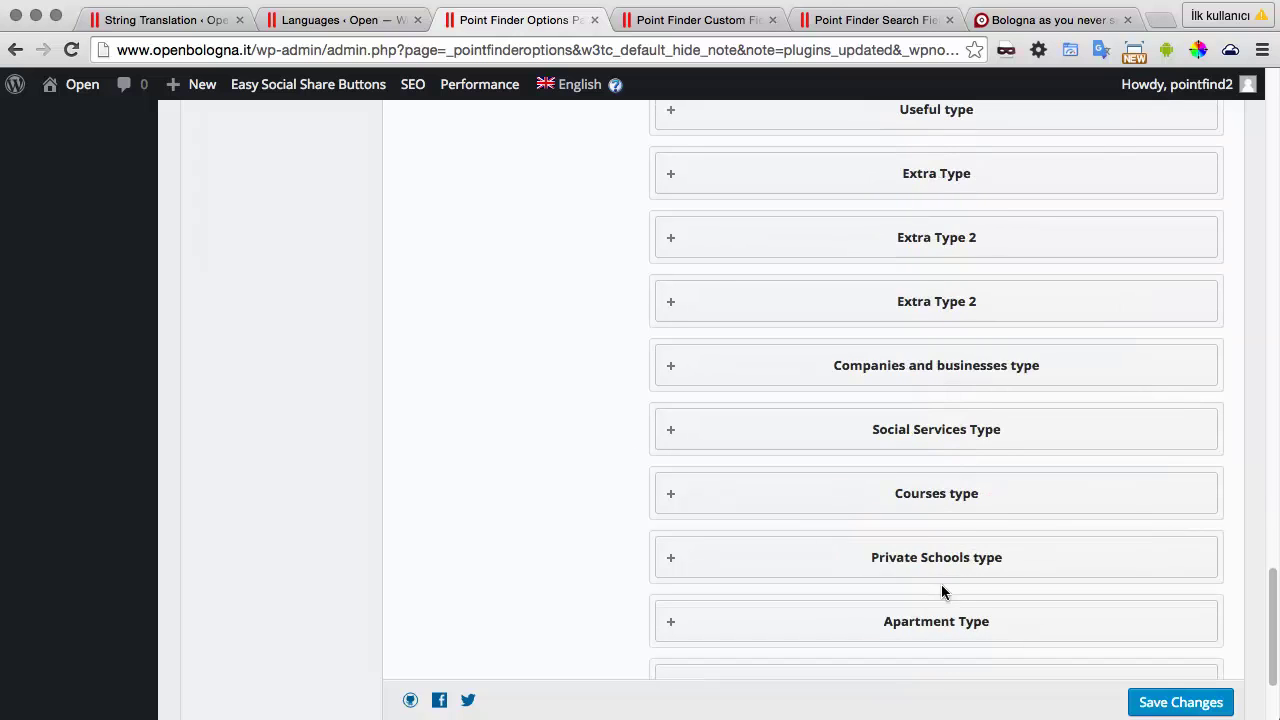
pyautogui.scroll(-3, 951, 510)
pyautogui.scroll(9, 940, 440)
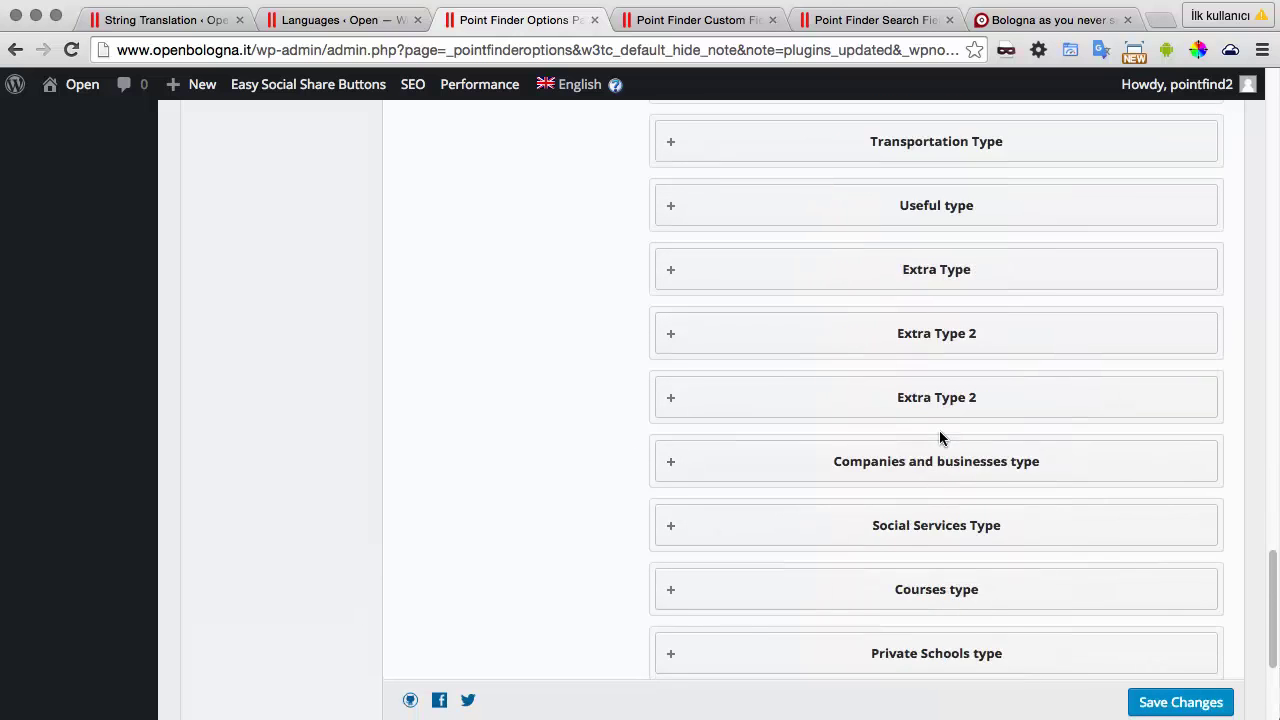
pyautogui.scroll(5, 939, 437)
pyautogui.click(922, 312)
pyautogui.click(812, 433)
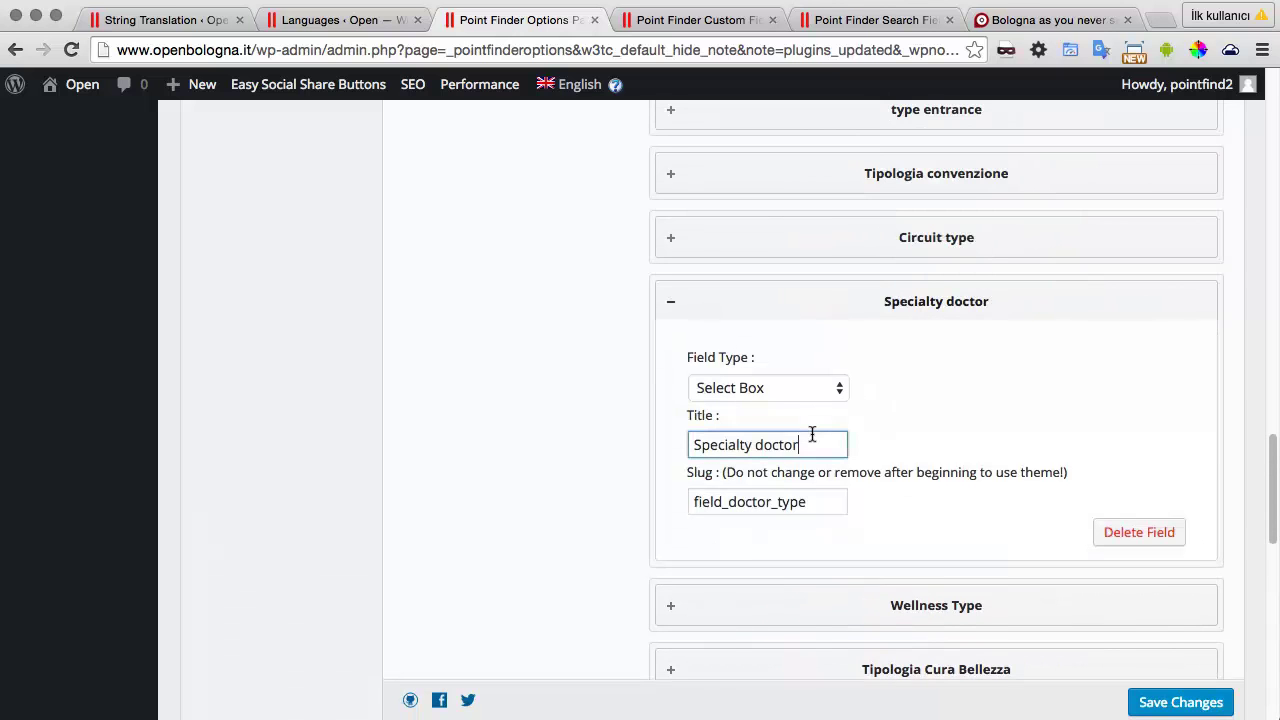
pyautogui.write('EN')
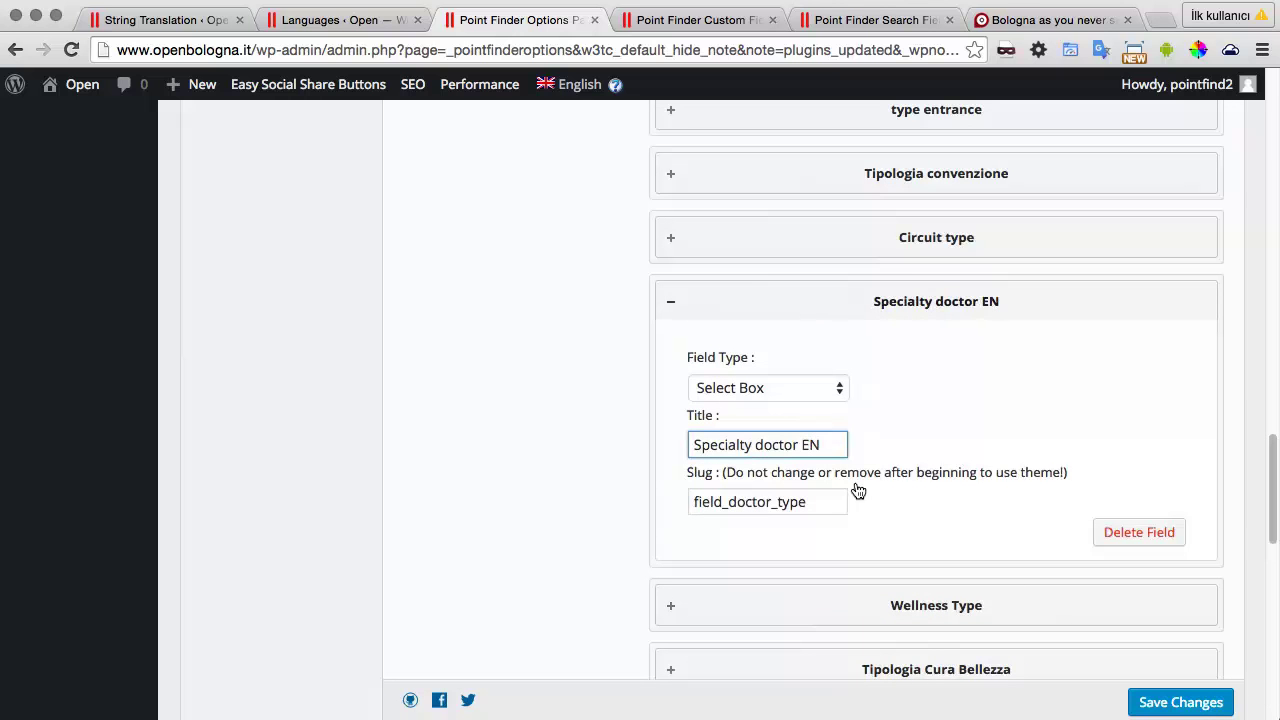
pyautogui.click(1155, 700)
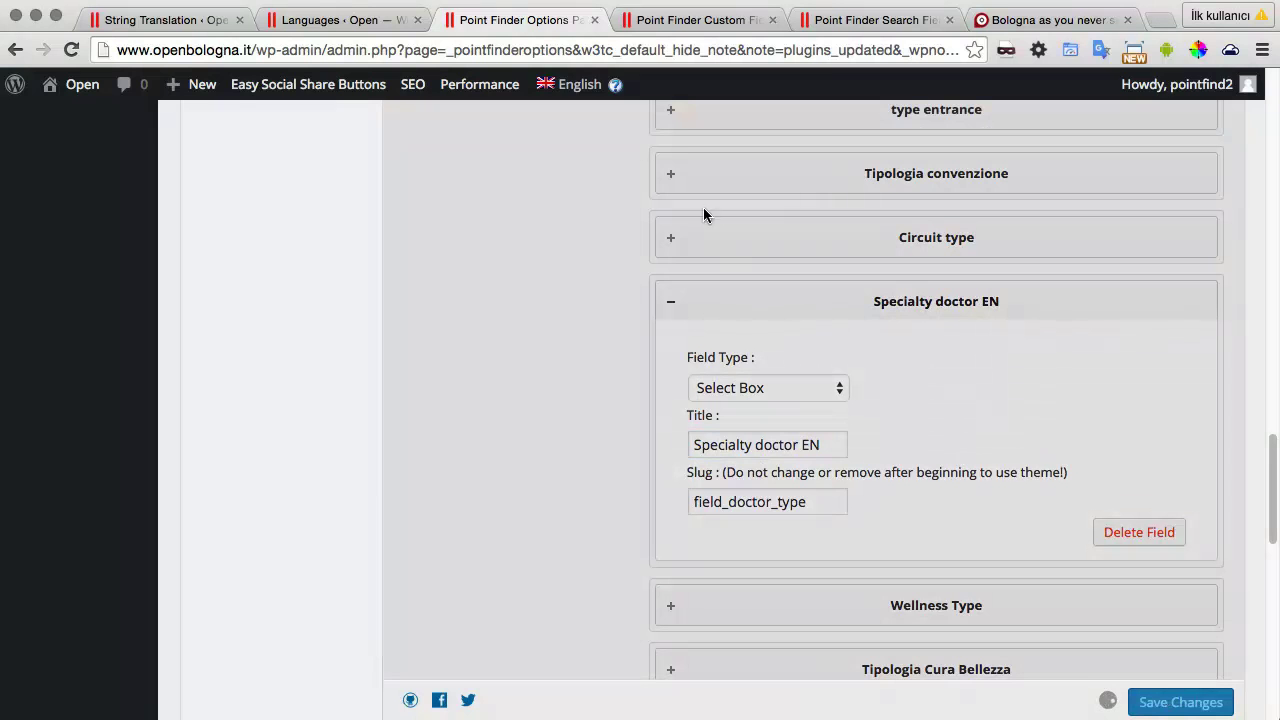
# Step: Go to the Point Finder Custom Fields page and dismiss the help doc information notice
pyautogui.moveTo(576, 78)
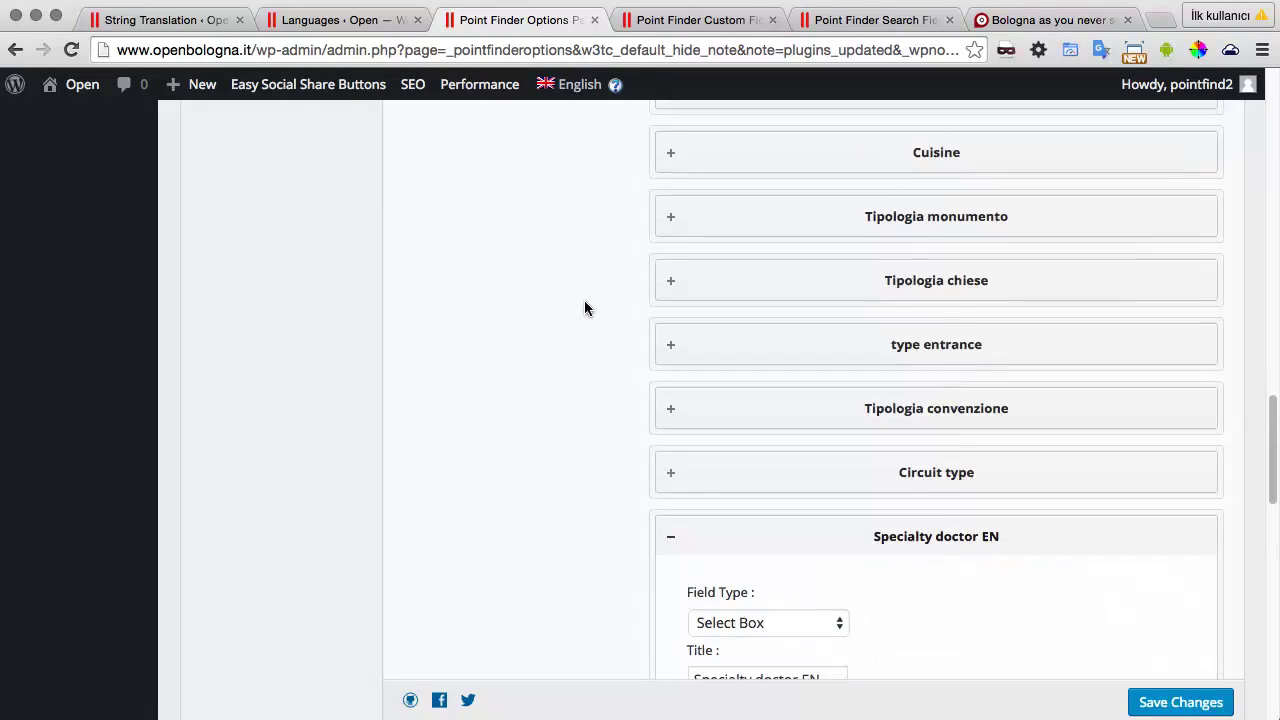
pyautogui.scroll(-15, 270, 582)
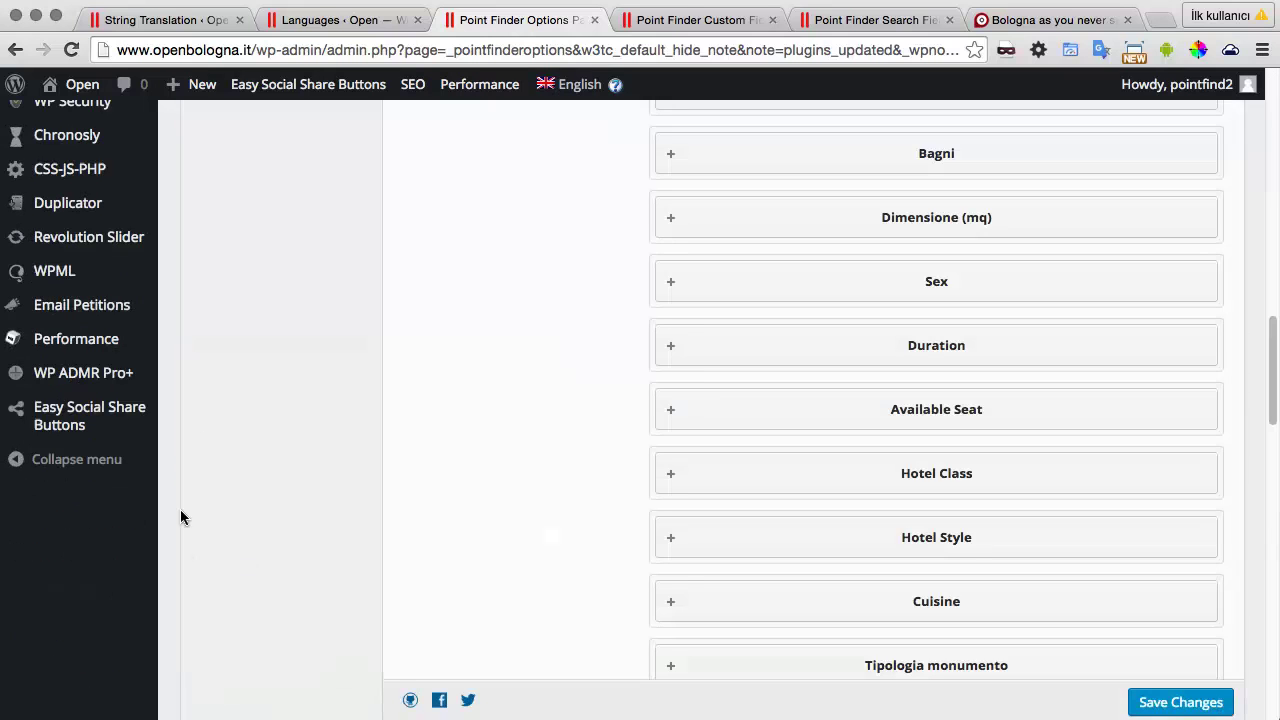
pyautogui.click(724, 12)
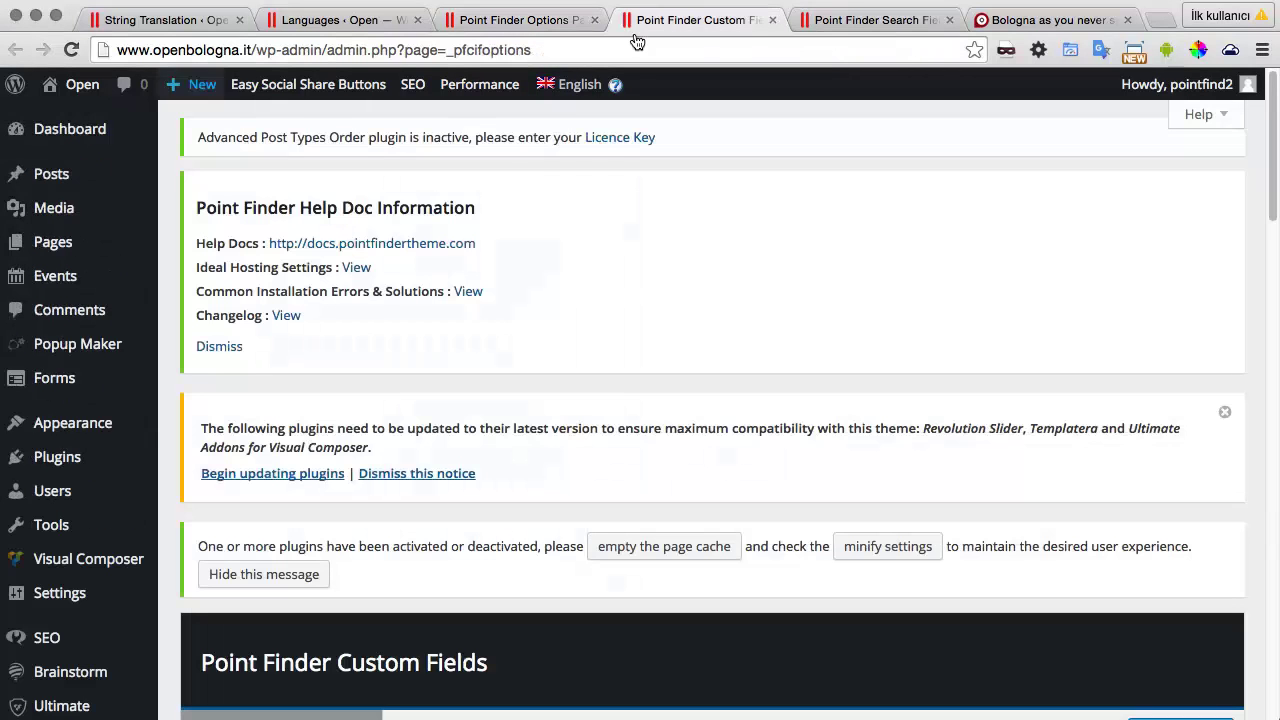
pyautogui.click(227, 350)
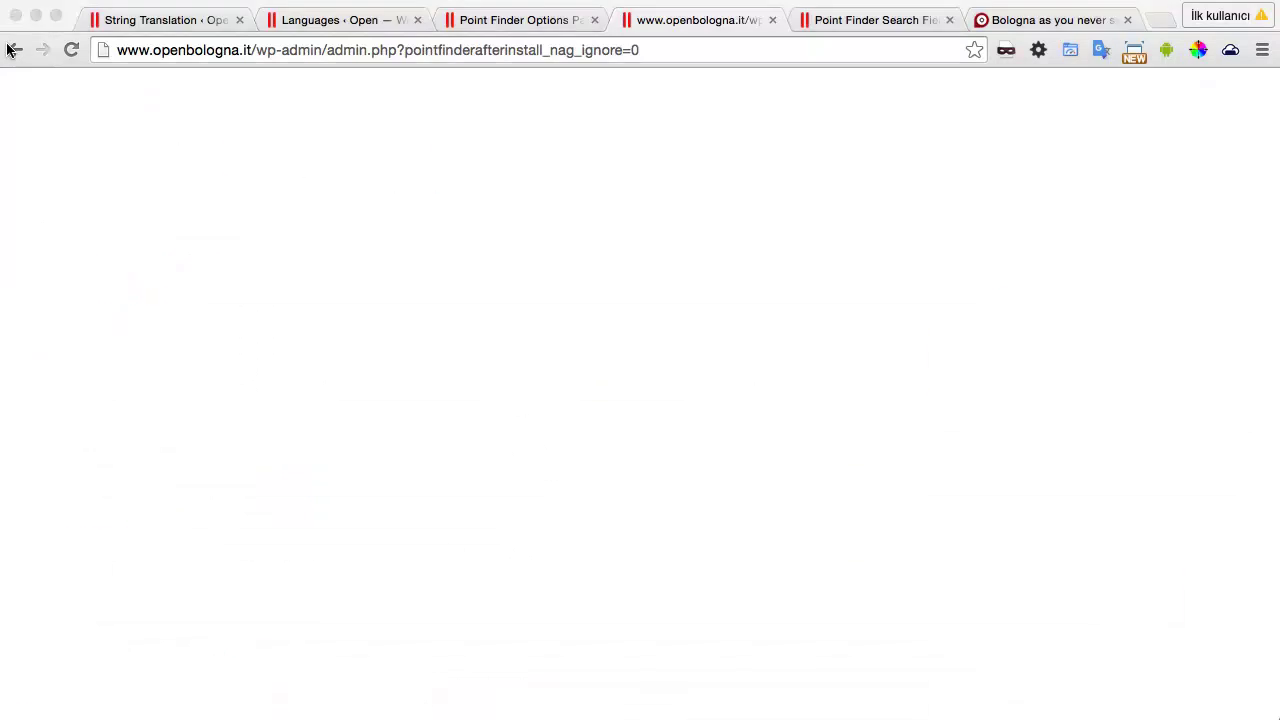
# Step: Return to the Point Finder Custom Fields page and reload both it and the Search Fields page
pyautogui.click(14, 49)
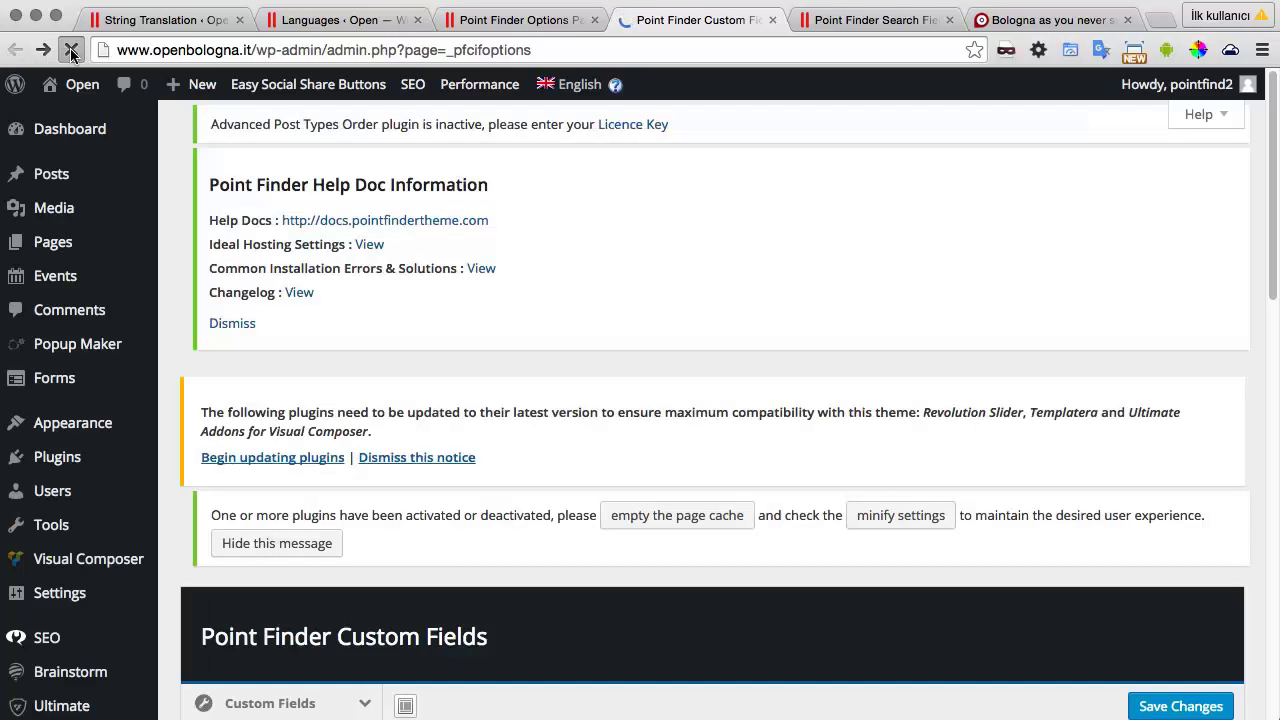
pyautogui.click(69, 52)
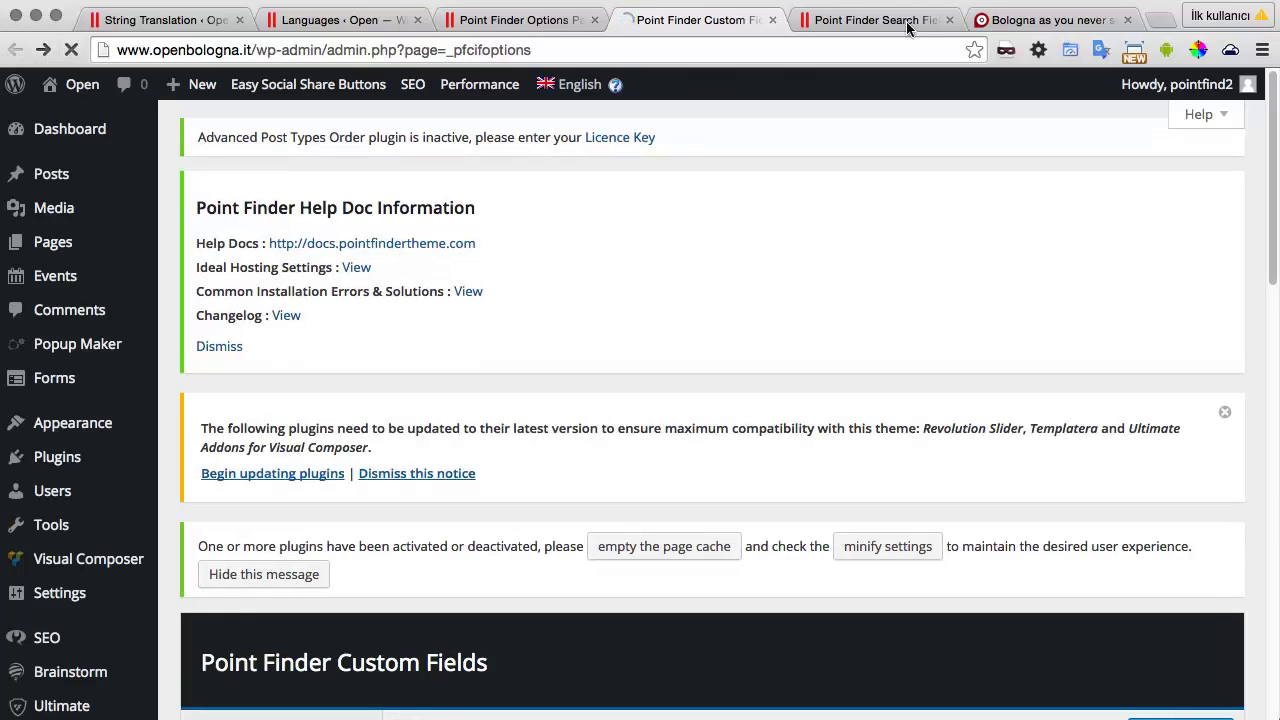
pyautogui.click(870, 20)
pyautogui.press('super+r')
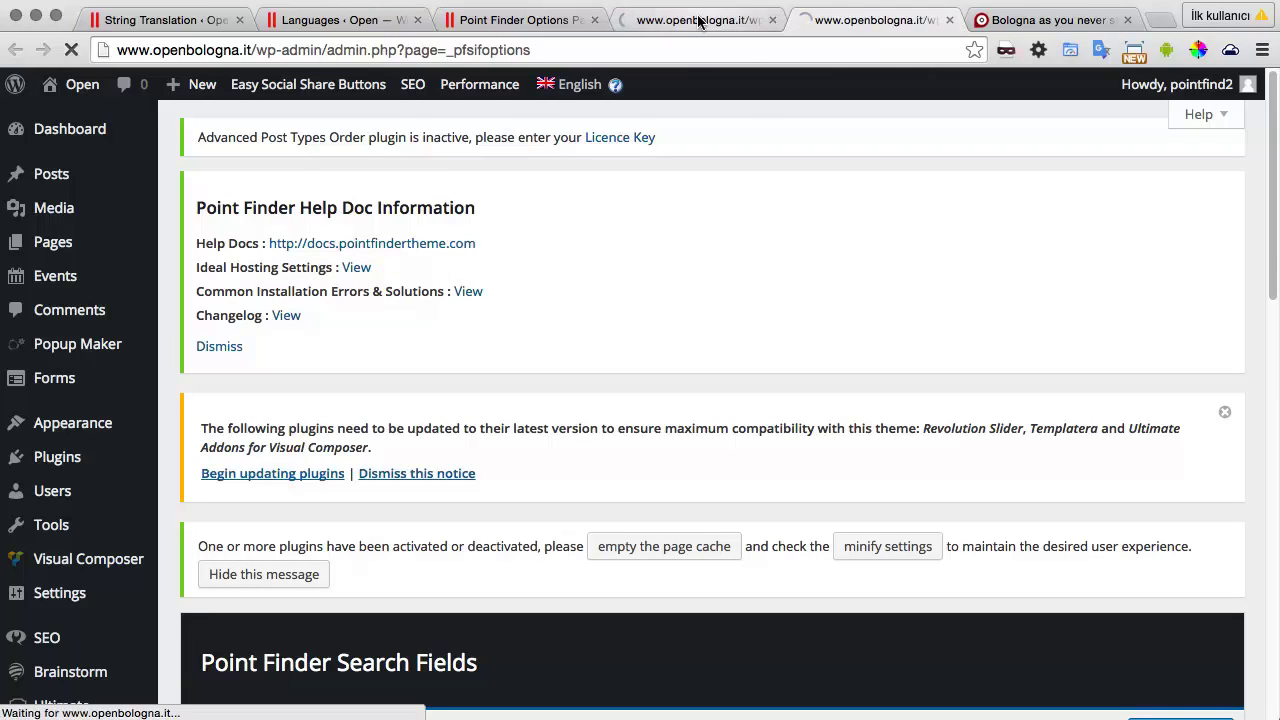
pyautogui.click(712, 22)
pyautogui.scroll(-6, 683, 408)
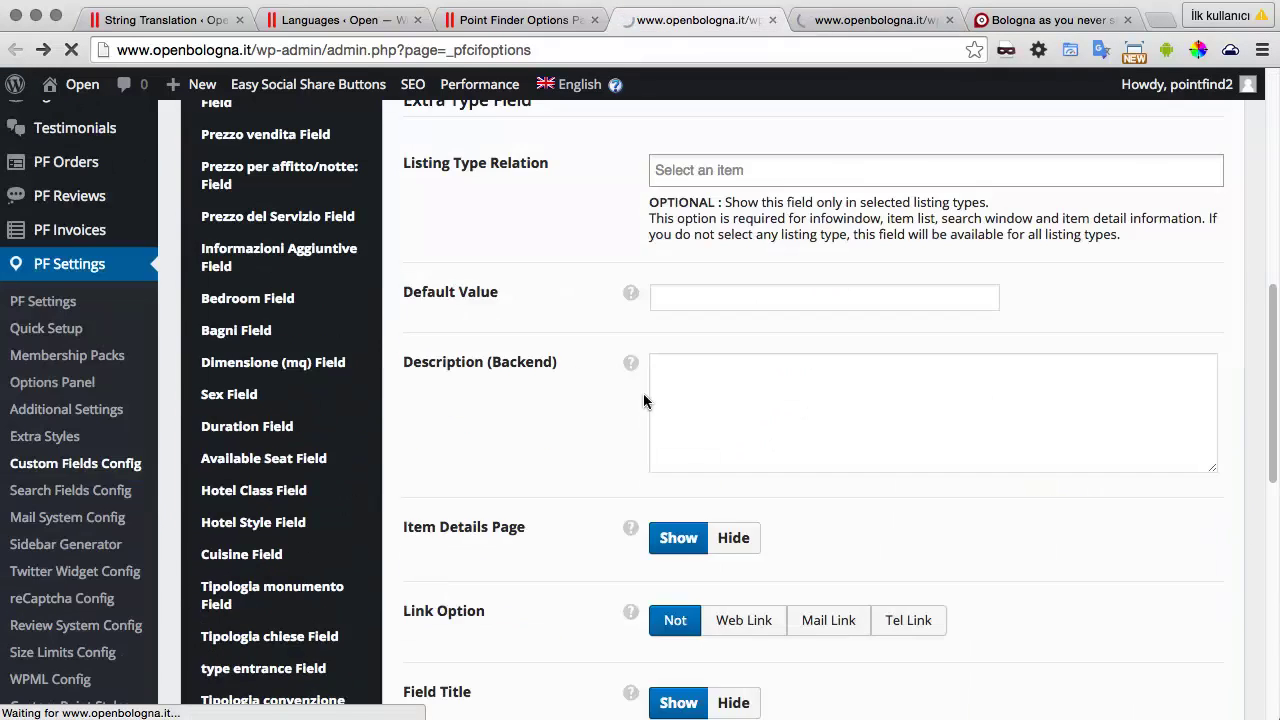
pyautogui.scroll(2, 412, 267)
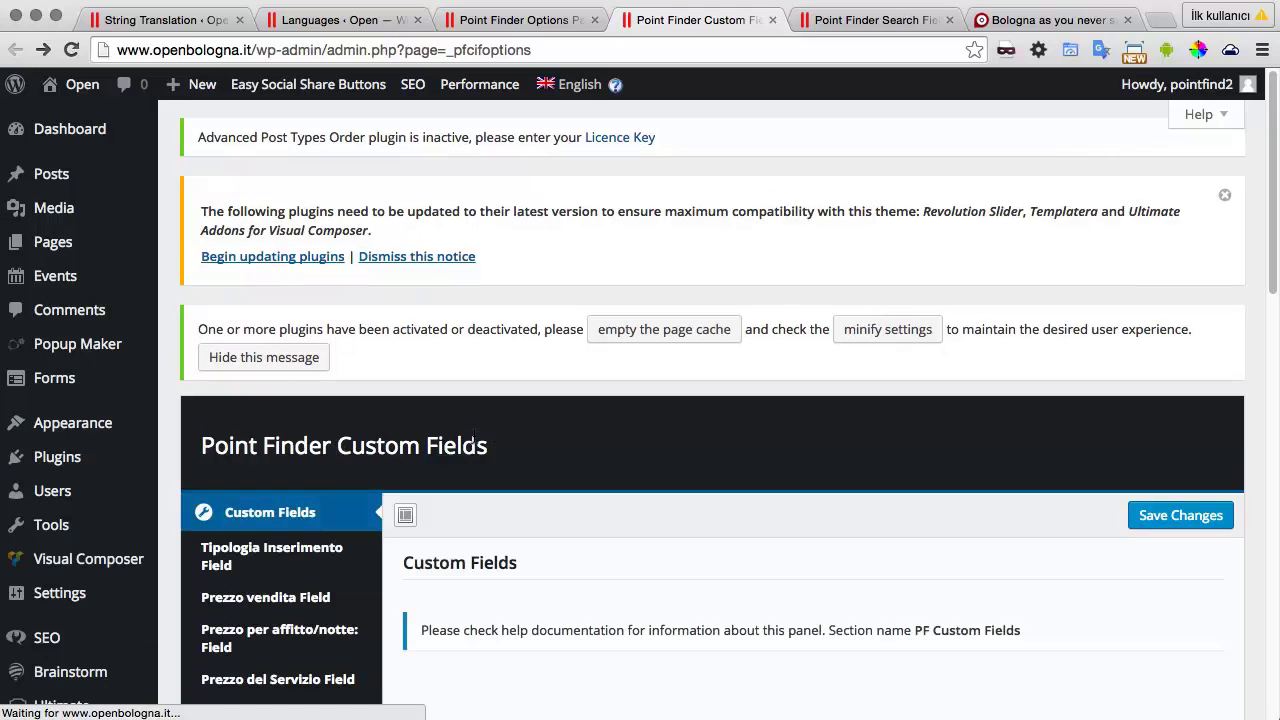
# Step: Find the Specialty doctor EN field in the custom fields list and examine its numbered values
pyautogui.moveTo(336, 440); pyautogui.dragTo(488, 445)
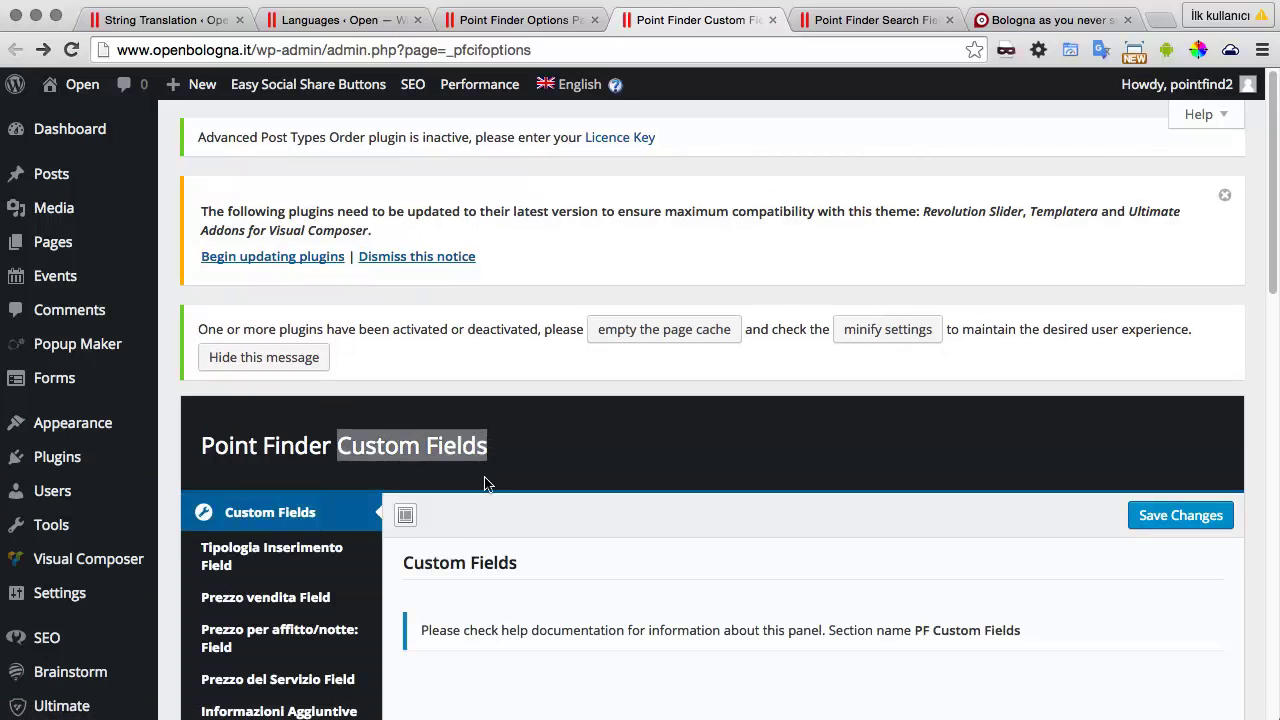
pyautogui.scroll(-5, 455, 524)
pyautogui.scroll(-10, 391, 540)
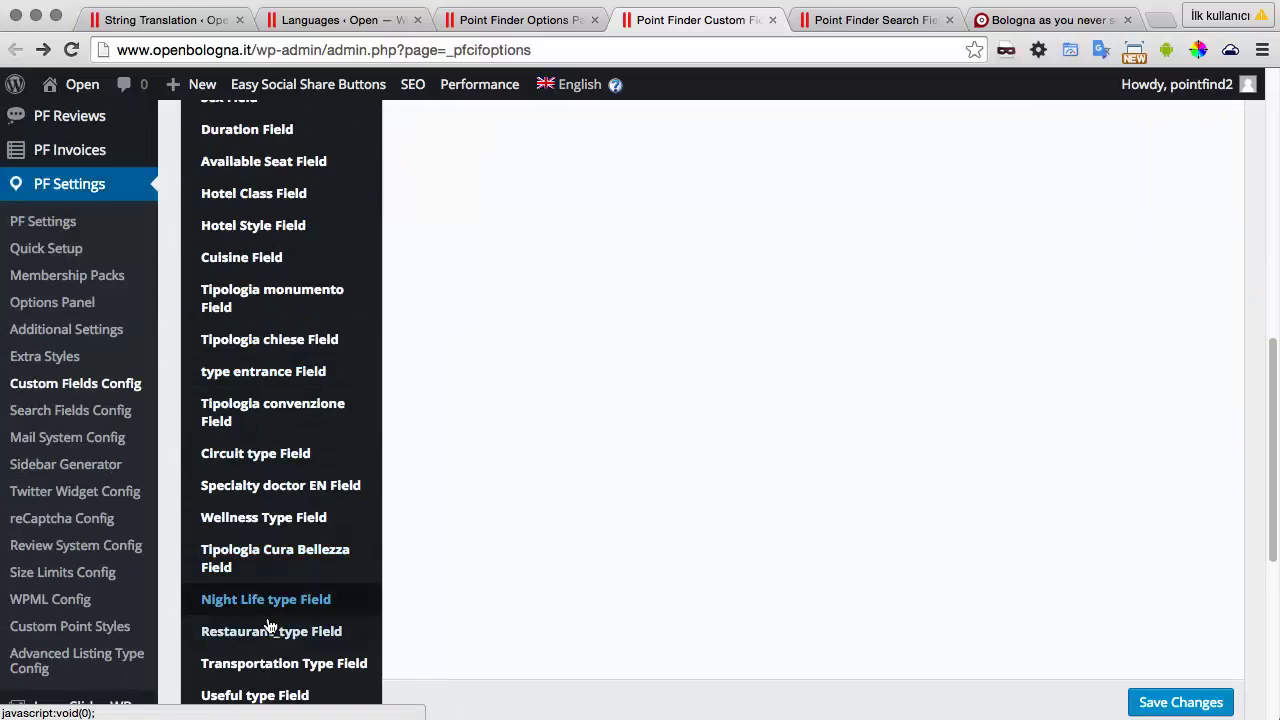
pyautogui.scroll(-4, 271, 620)
pyautogui.scroll(-4, 300, 600)
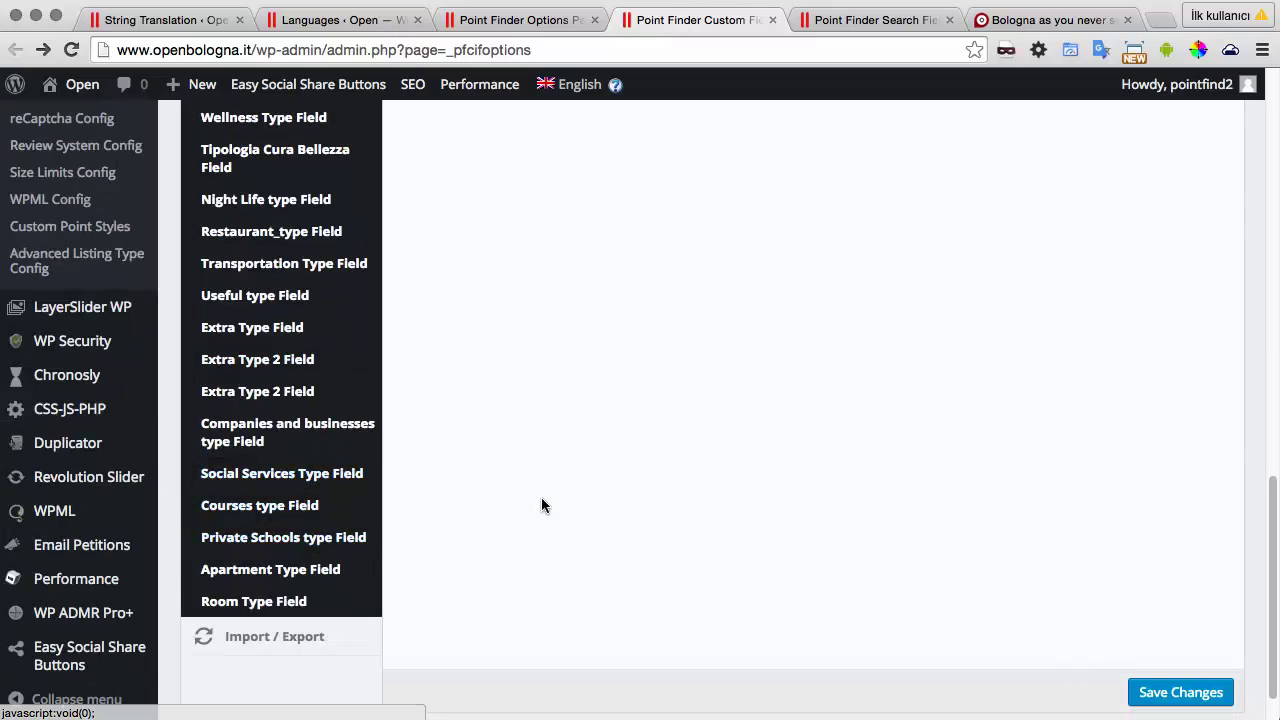
pyautogui.scroll(3, 541, 498)
pyautogui.scroll(1, 541, 498)
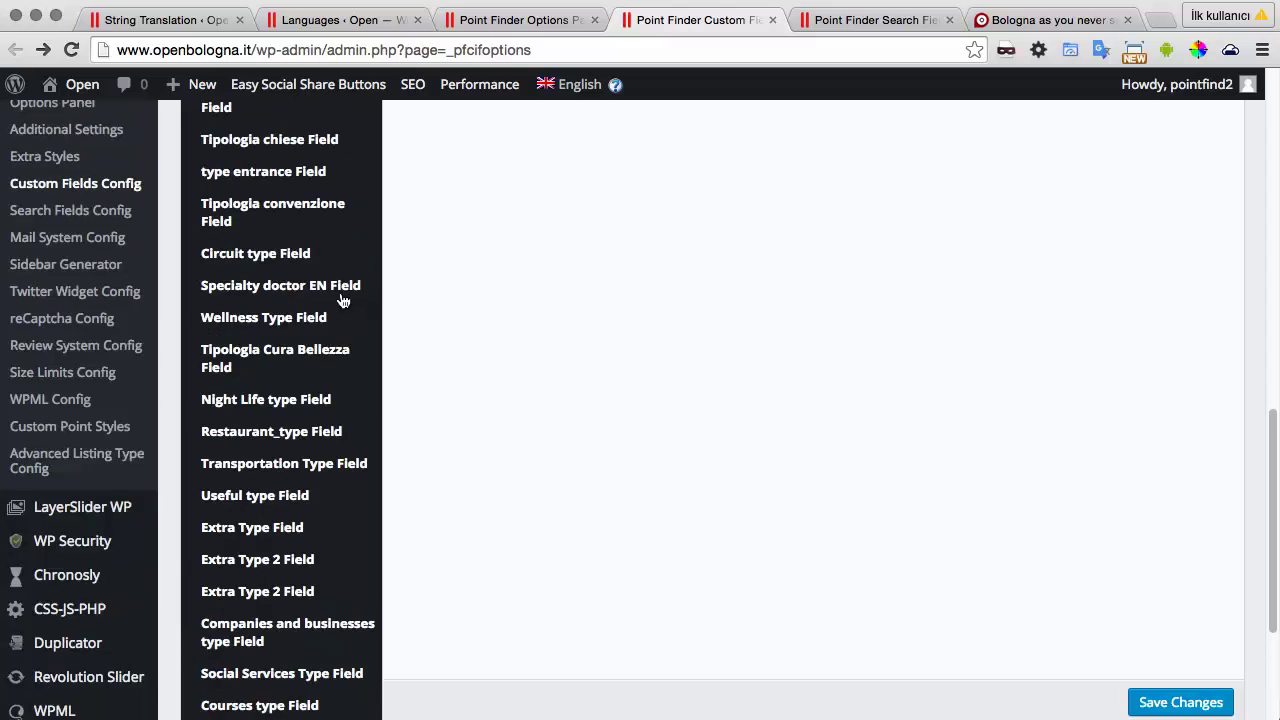
pyautogui.click(360, 286)
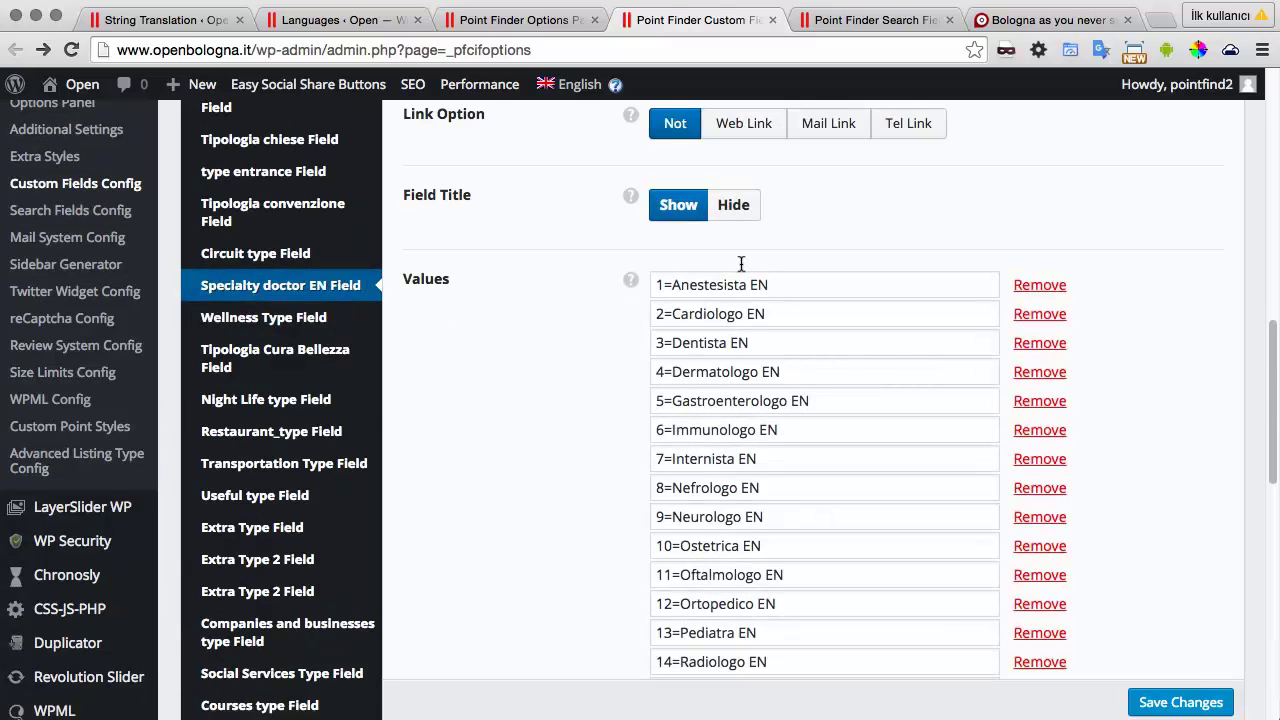
pyautogui.click(750, 280)
pyautogui.click(754, 308)
pyautogui.doubleClick(739, 342)
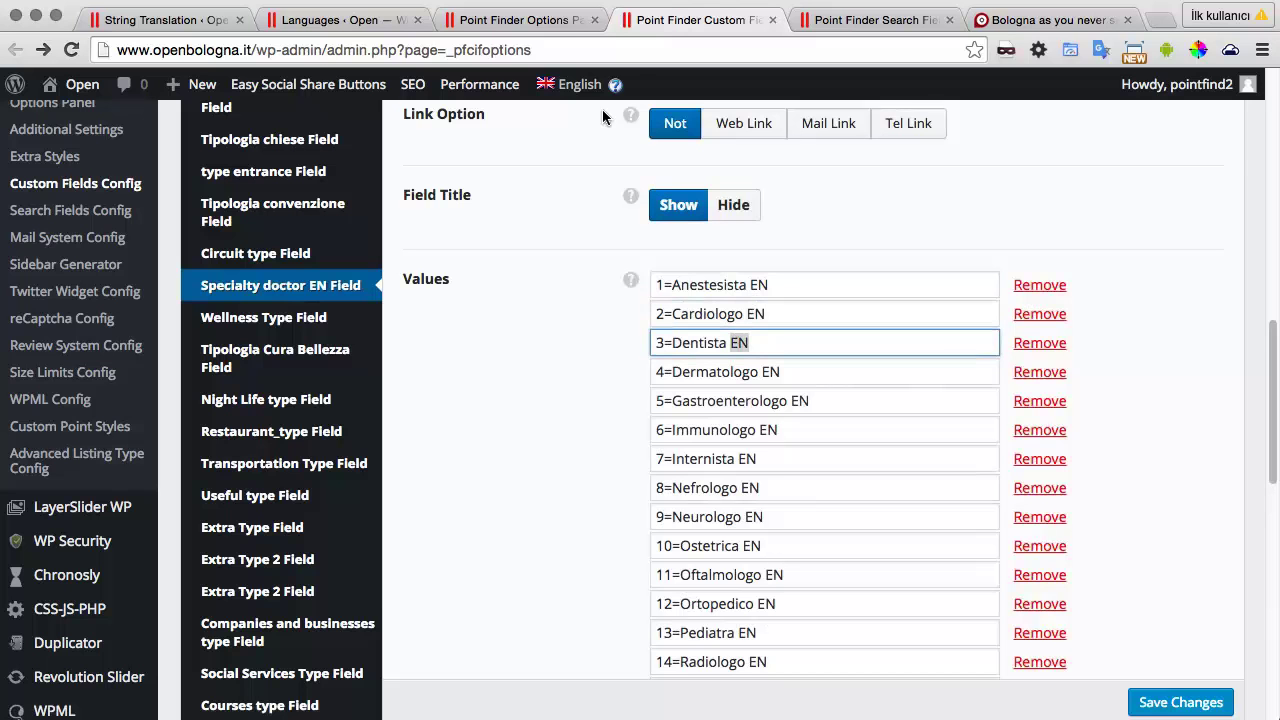
pyautogui.click(579, 544)
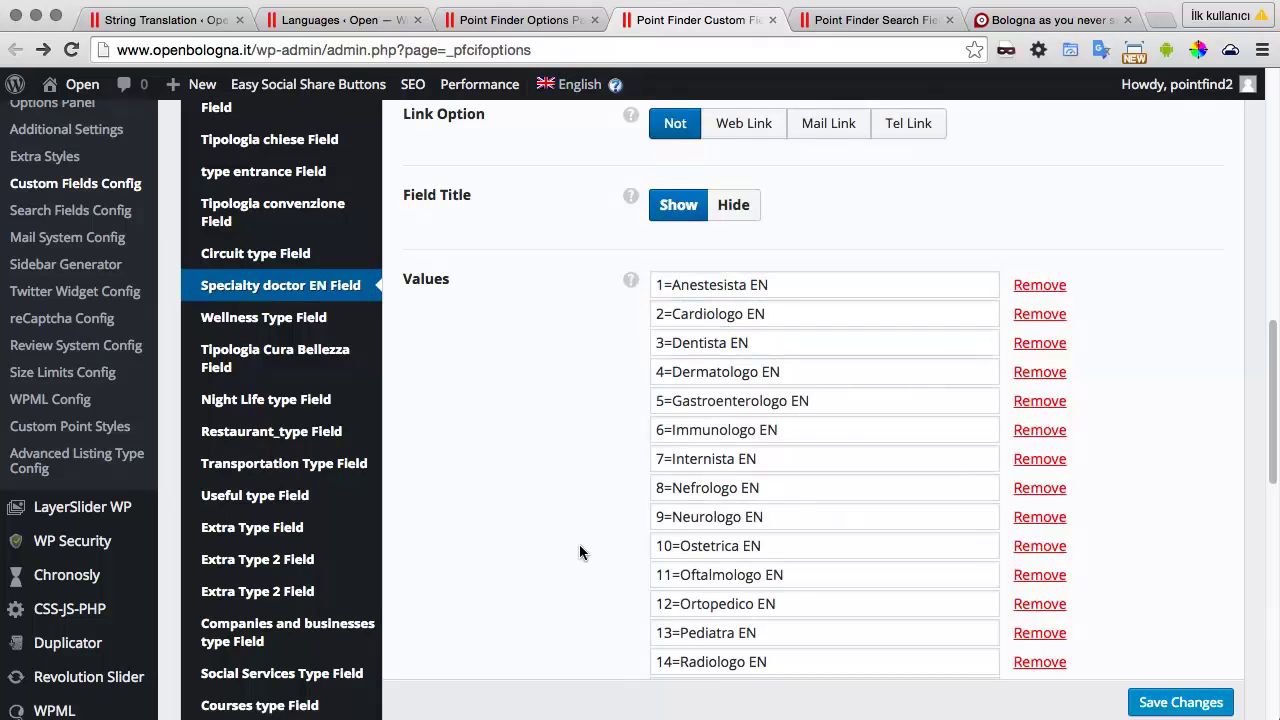
# Step: Remove and re-add Doctors as the Listing Type Relation of the Specialty doctor EN field, and save the changes
pyautogui.scroll(8, 579, 544)
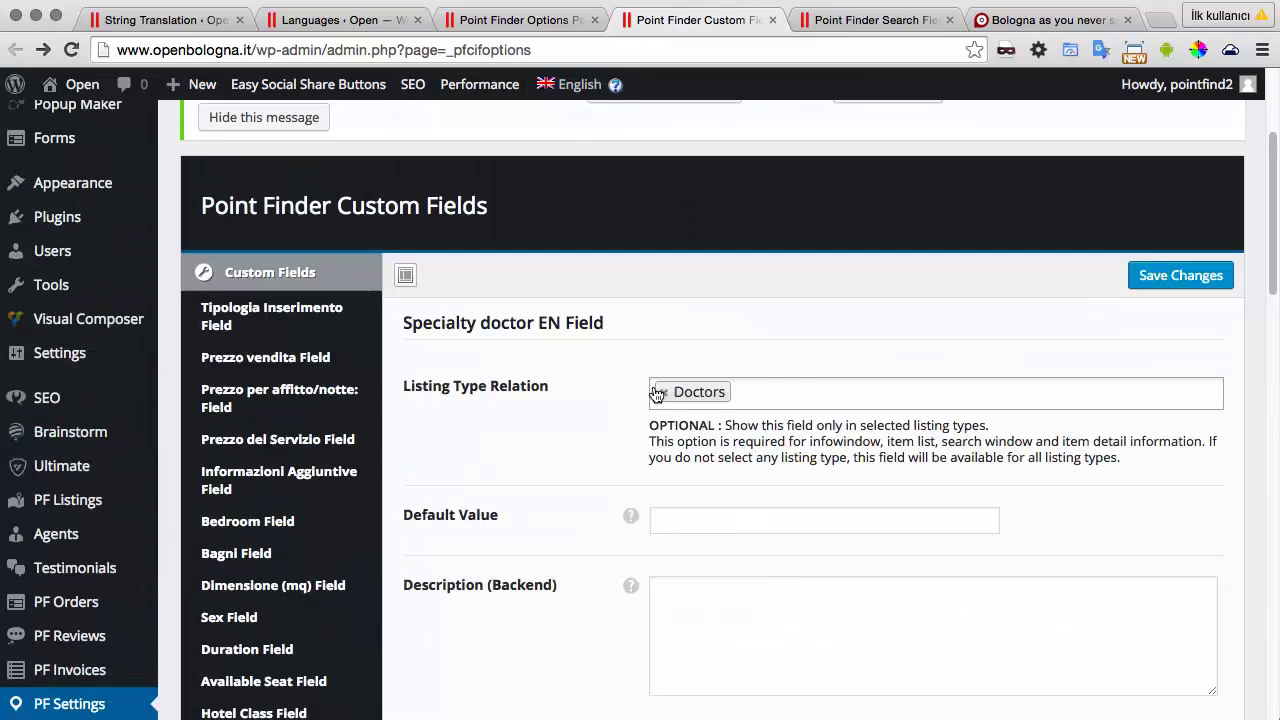
pyautogui.click(666, 393)
pyautogui.click(709, 414)
pyautogui.write('Doc')
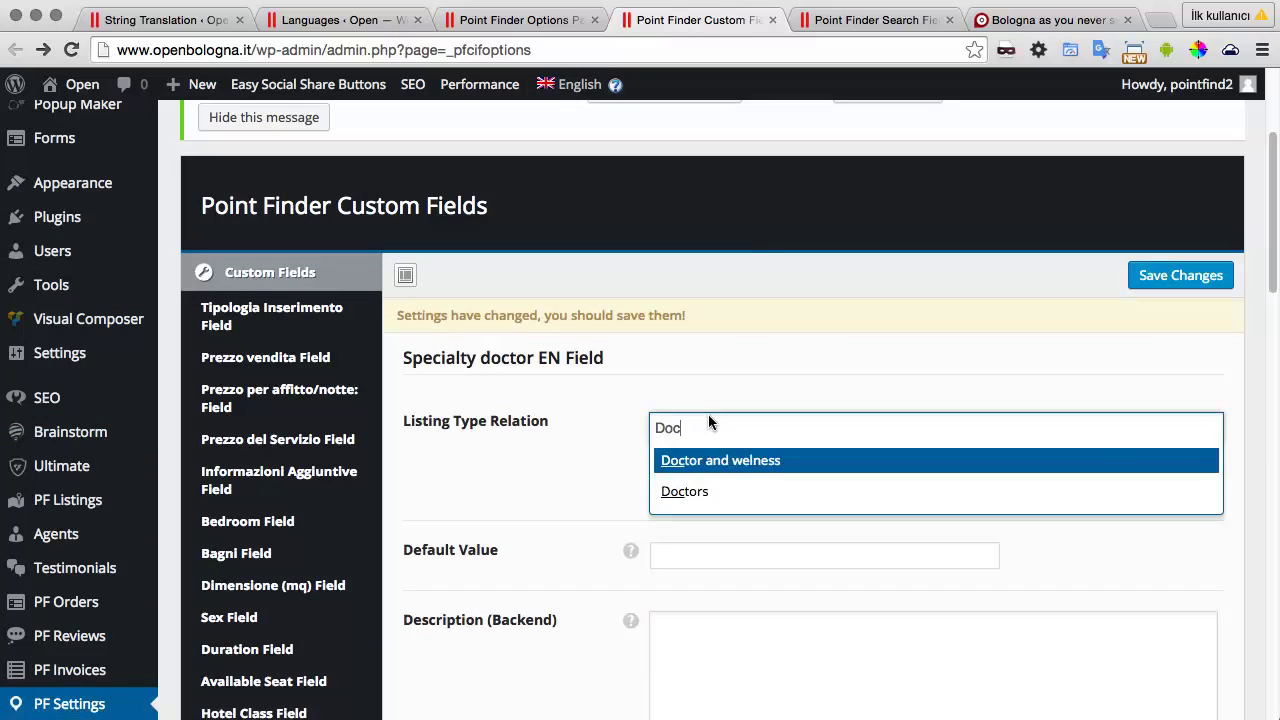
pyautogui.press('Down')
pyautogui.press('Return')
pyautogui.click(1197, 272)
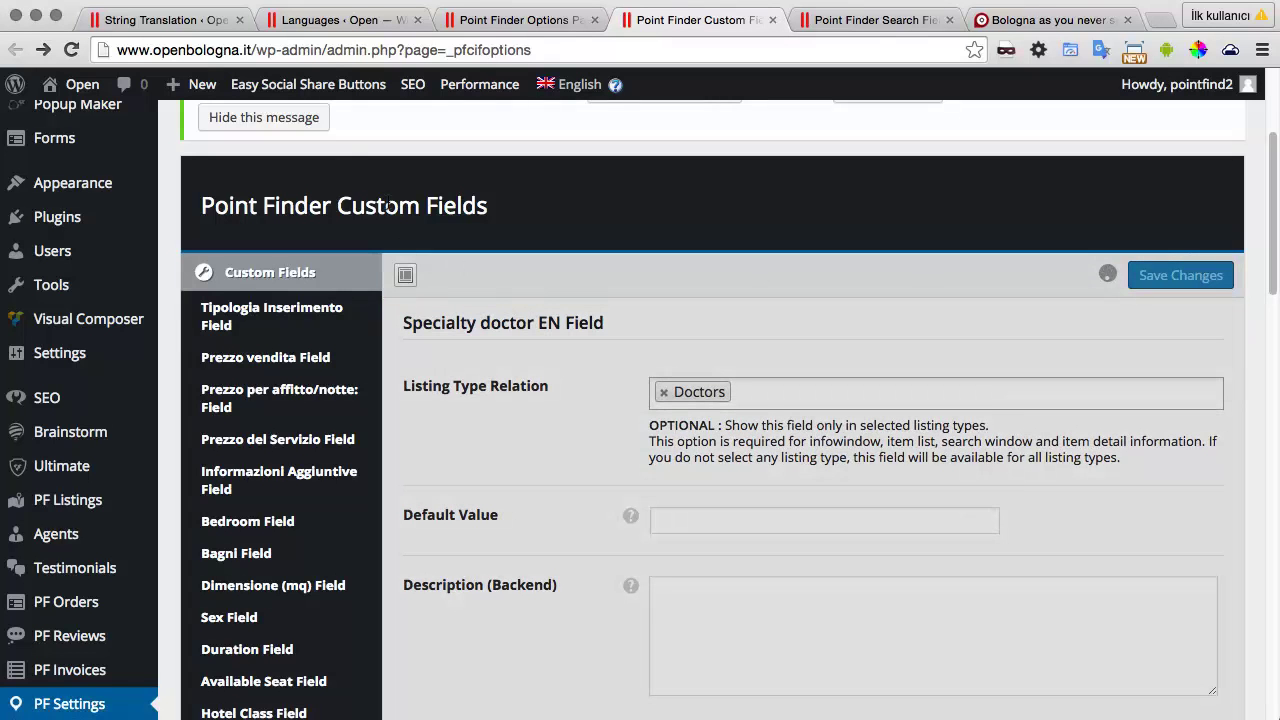
# Step: On the Point Finder Search Fields page, open English Doctor Field and examine its field text, placeholder and custom values
pyautogui.click(818, 30)
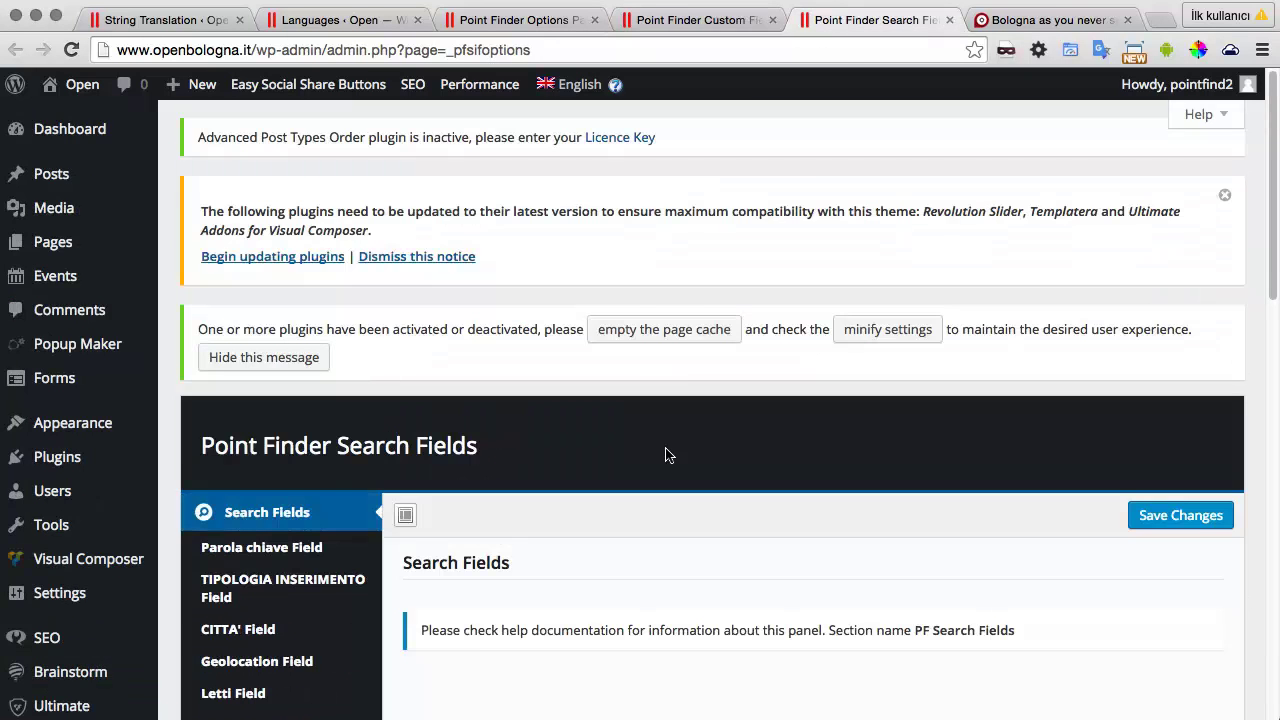
pyautogui.scroll(-5, 528, 537)
pyautogui.scroll(-5, 528, 537)
pyautogui.scroll(3, 363, 360)
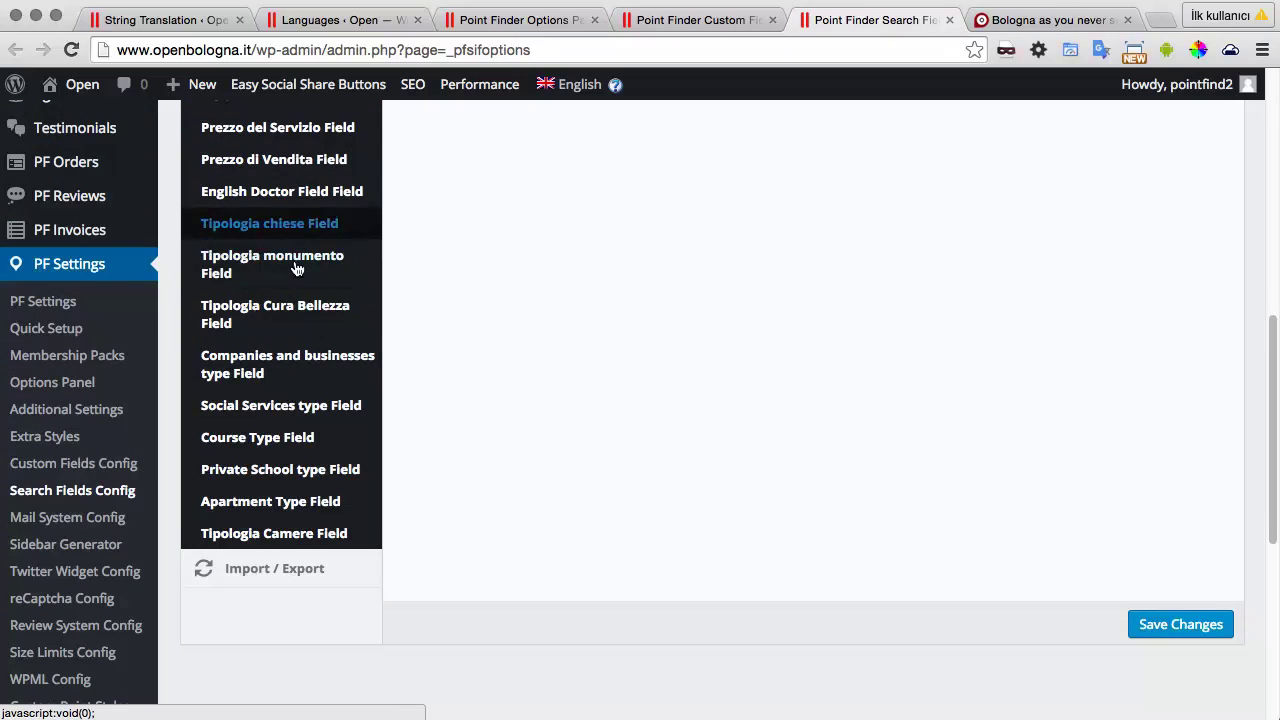
pyautogui.scroll(4, 306, 251)
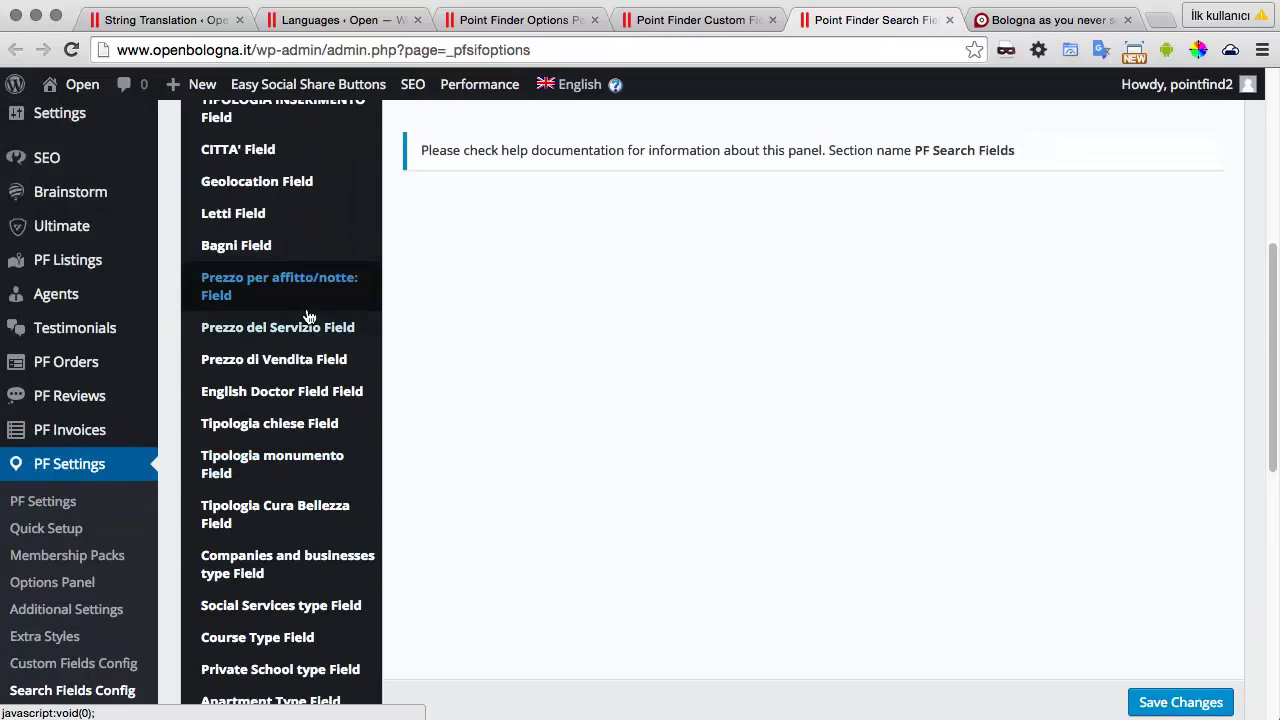
pyautogui.click(298, 391)
pyautogui.scroll(-4, 580, 460)
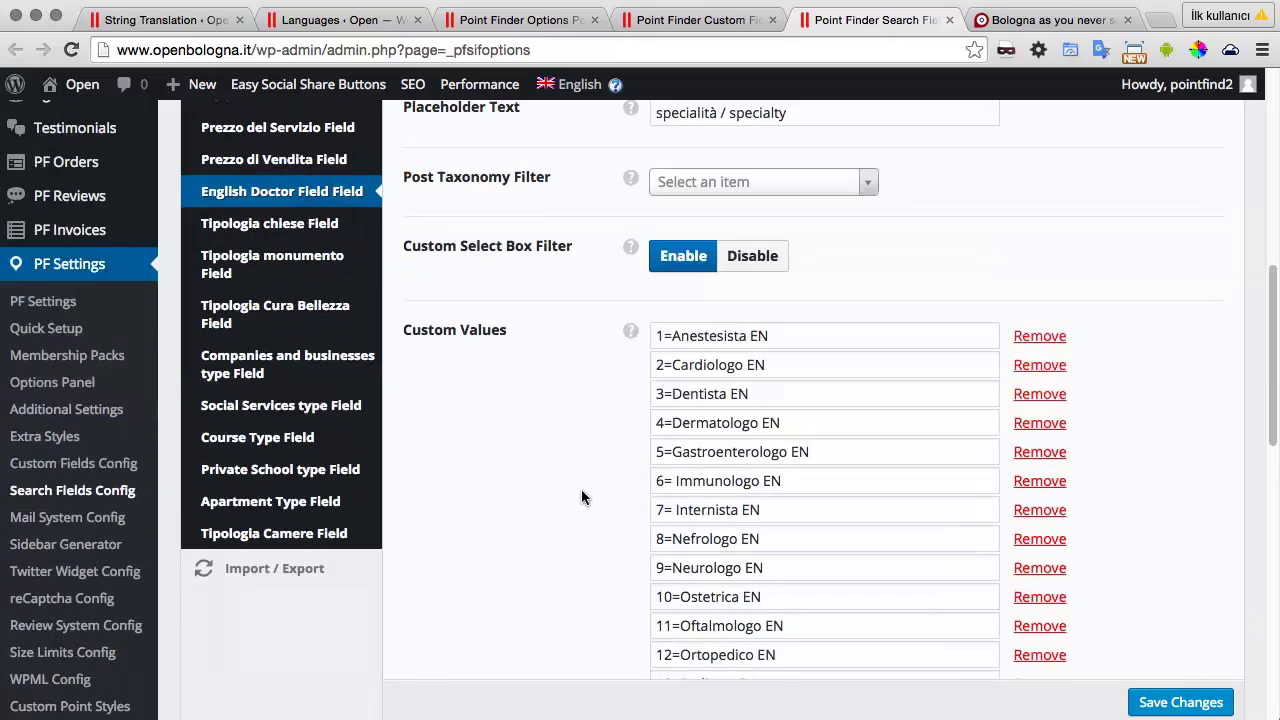
pyautogui.click(753, 330)
pyautogui.doubleClick(752, 355)
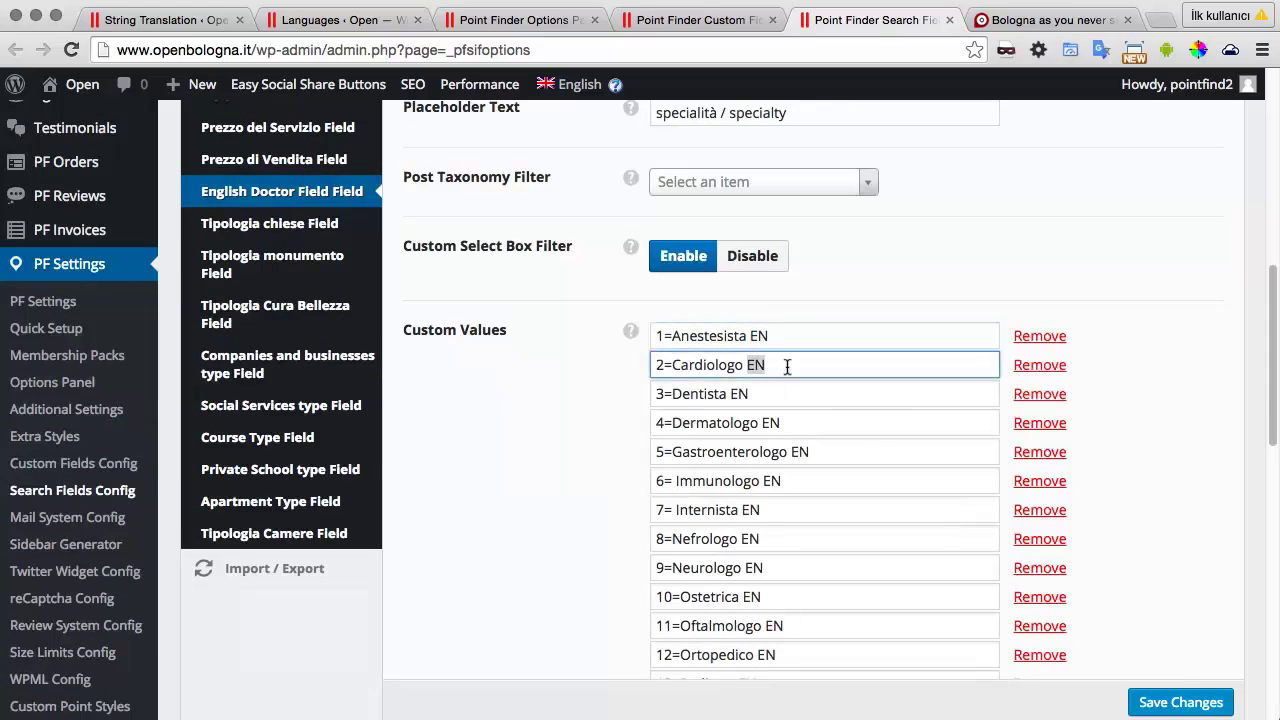
pyautogui.scroll(-5, 879, 433)
pyautogui.scroll(10, 879, 433)
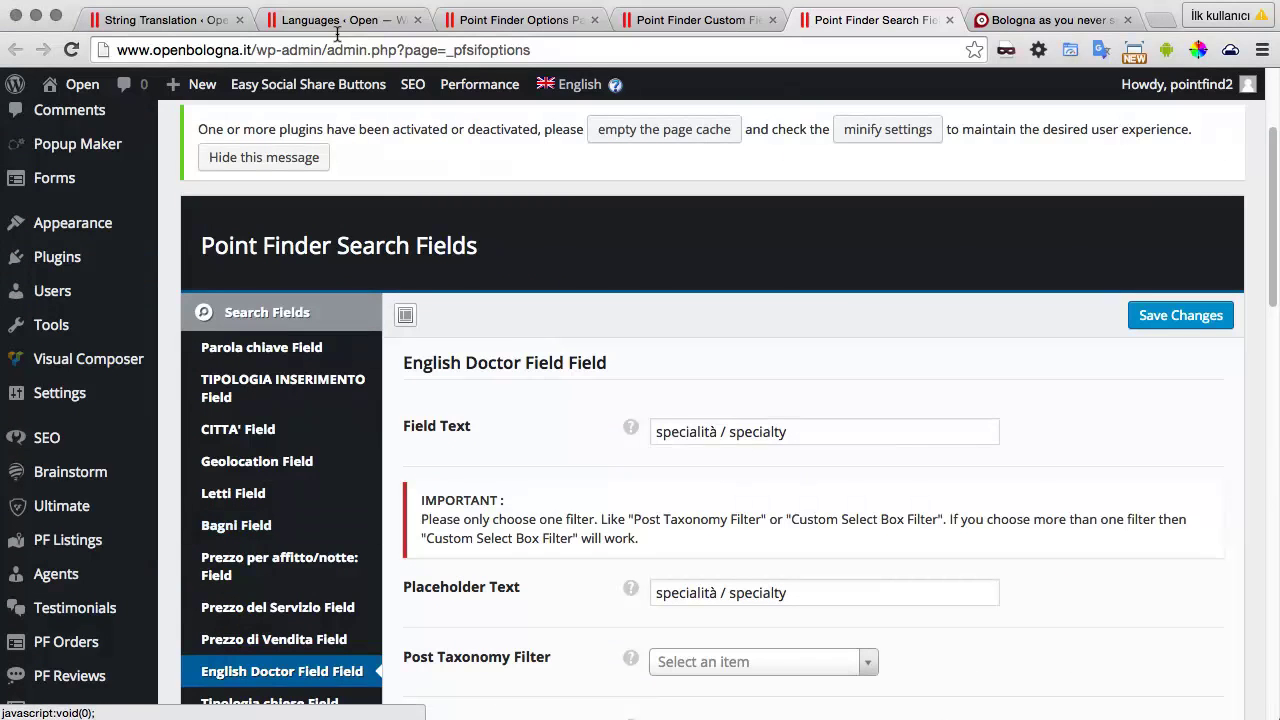
# Step: Close the Point Finder Search Fields, Custom Fields and Options Panel pages
pyautogui.click(949, 20)
pyautogui.click(712, 18)
pyautogui.click(770, 20)
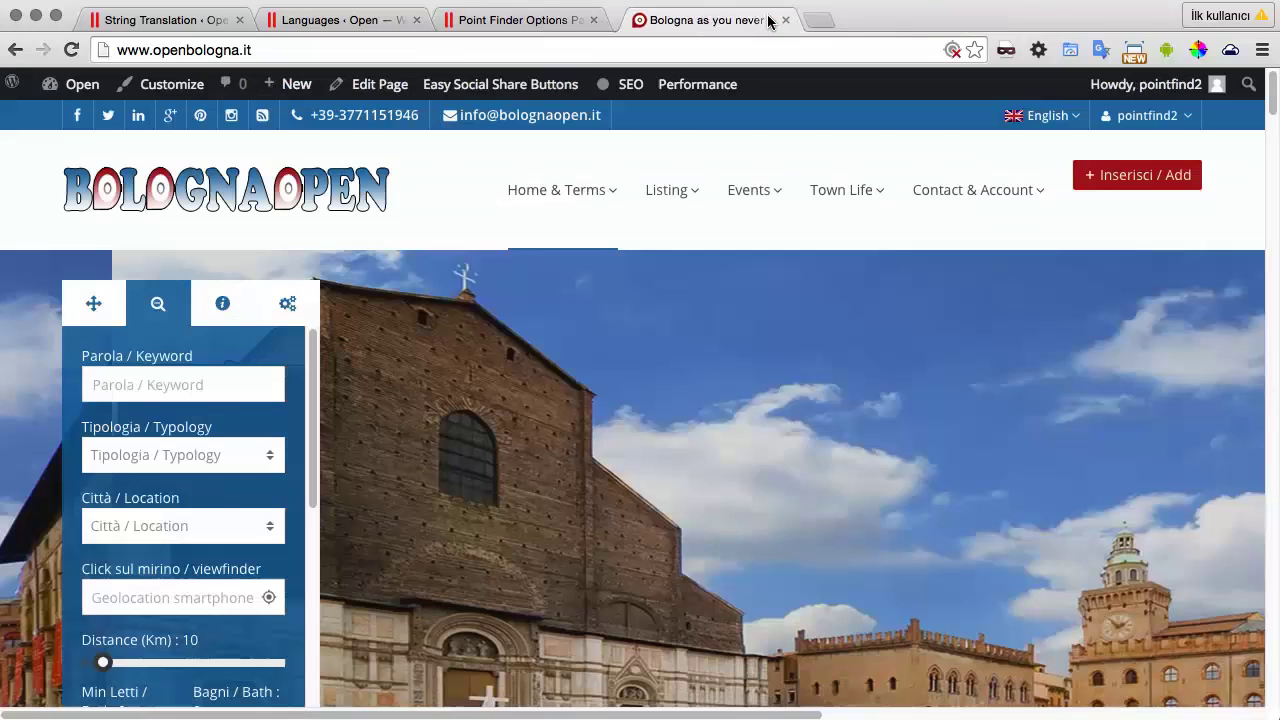
pyautogui.click(565, 20)
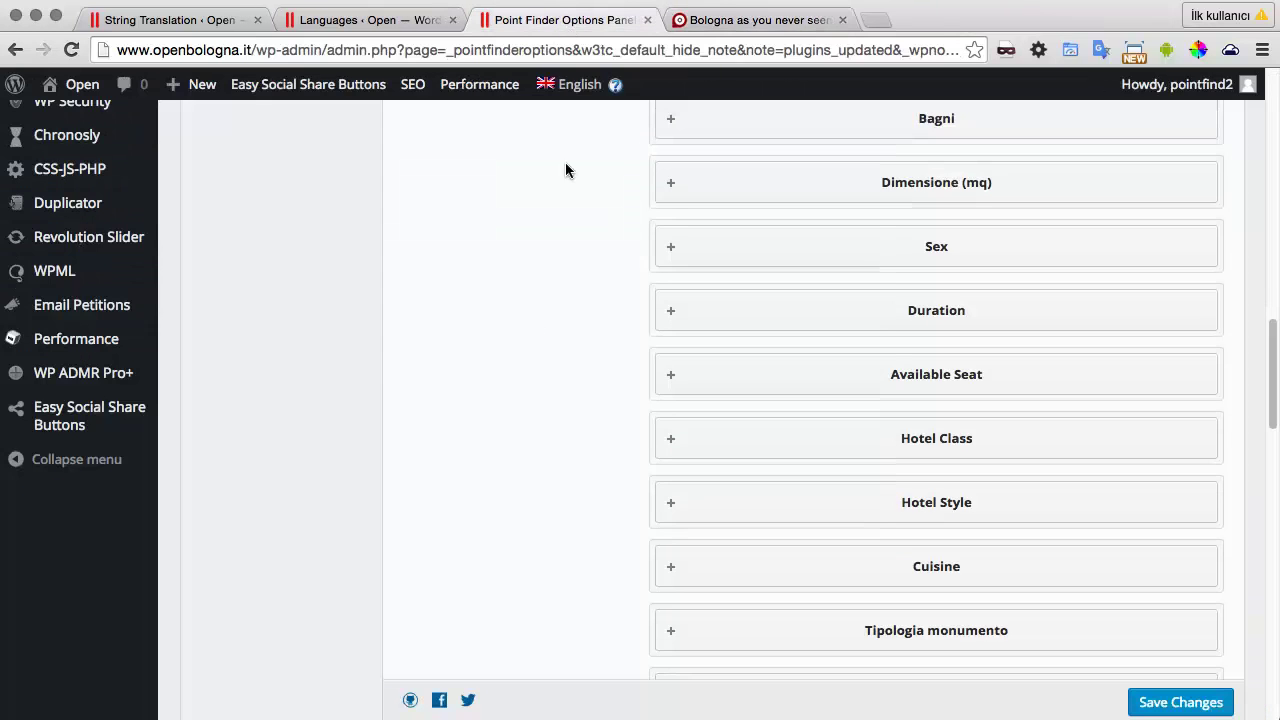
pyautogui.click(646, 20)
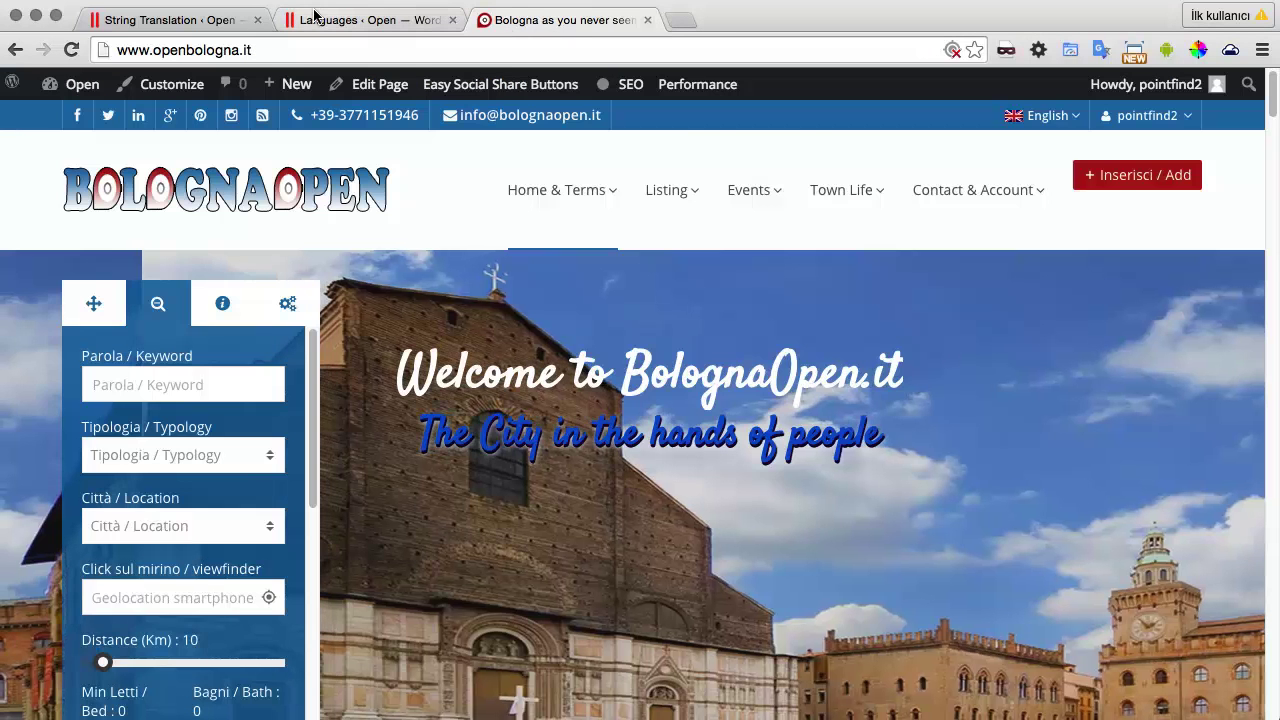
# Step: Open WPML String Translation from the Languages page and filter the strings to the admin_texts_pfcustomfields_options domain
pyautogui.click(370, 20)
pyautogui.moveTo(69, 503)
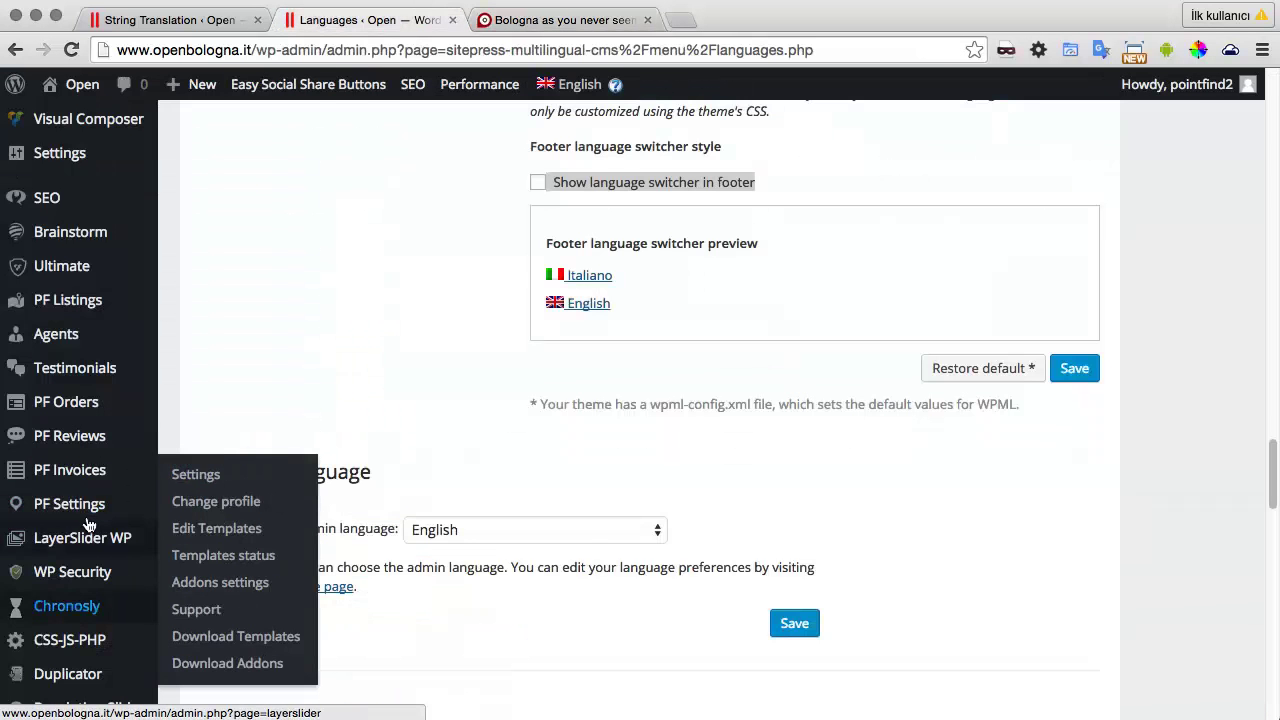
pyautogui.scroll(-5, 37, 551)
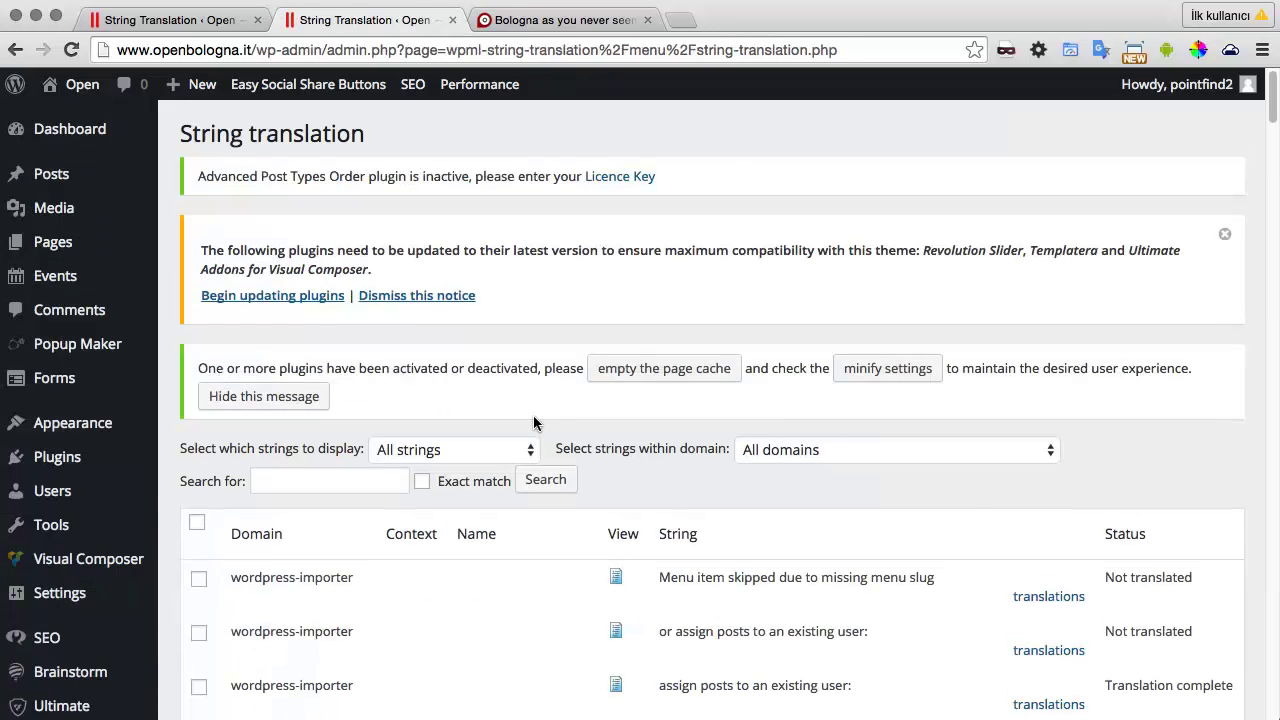
pyautogui.click(828, 440)
pyautogui.click(865, 466)
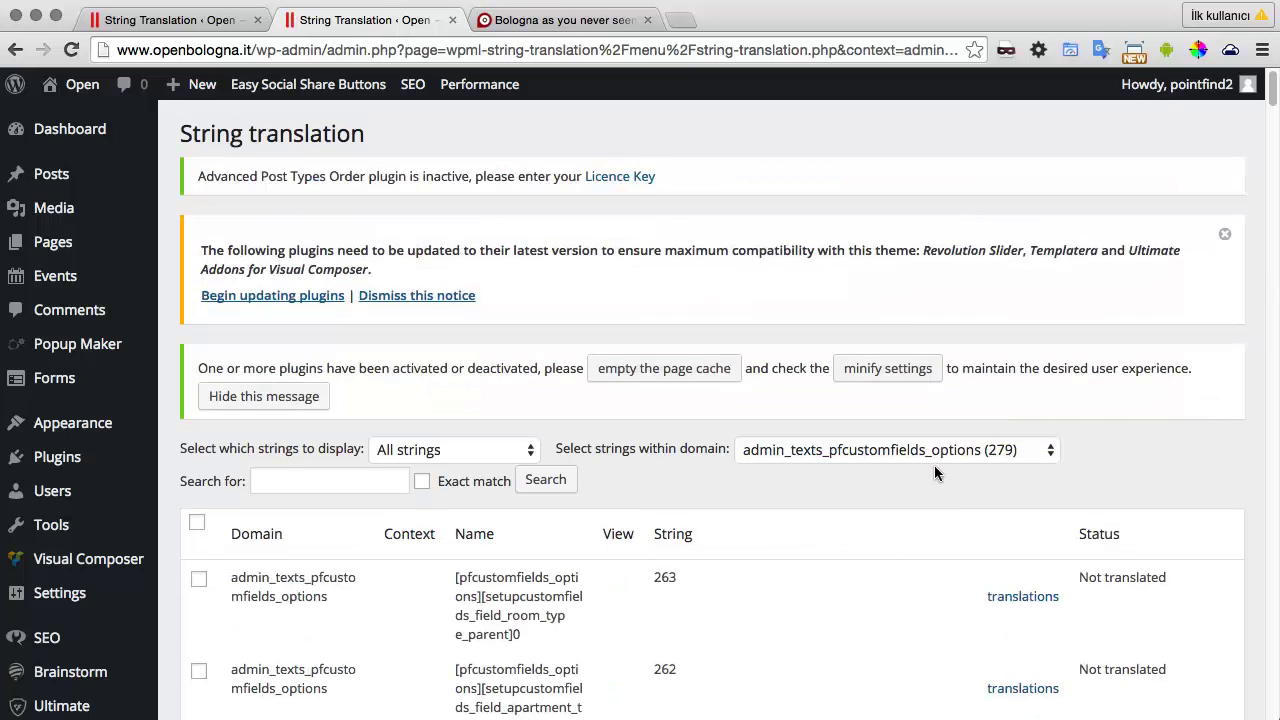
# Step: Locate the doctor type parent string, copy its value 118 and search the page for it
pyautogui.scroll(-10, 917, 520)
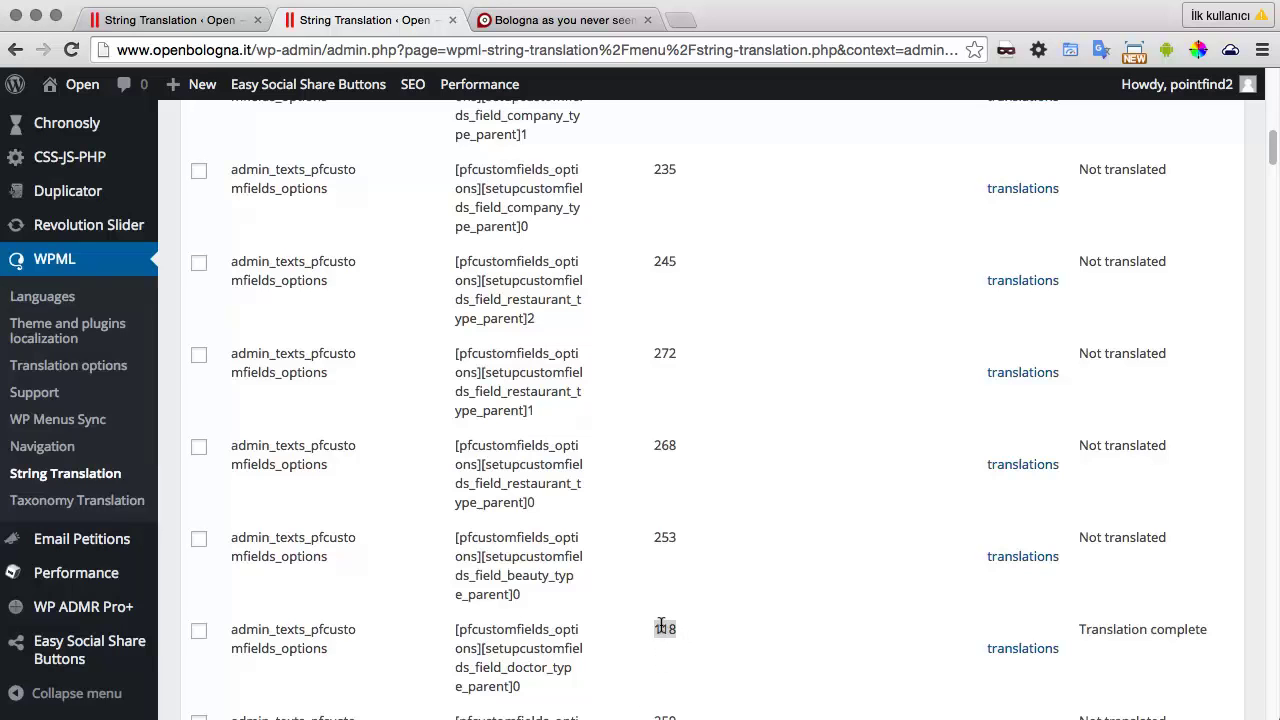
pyautogui.rightClick(661, 626)
pyautogui.click(697, 672)
pyautogui.press('super+f')
pyautogui.press('super+v')
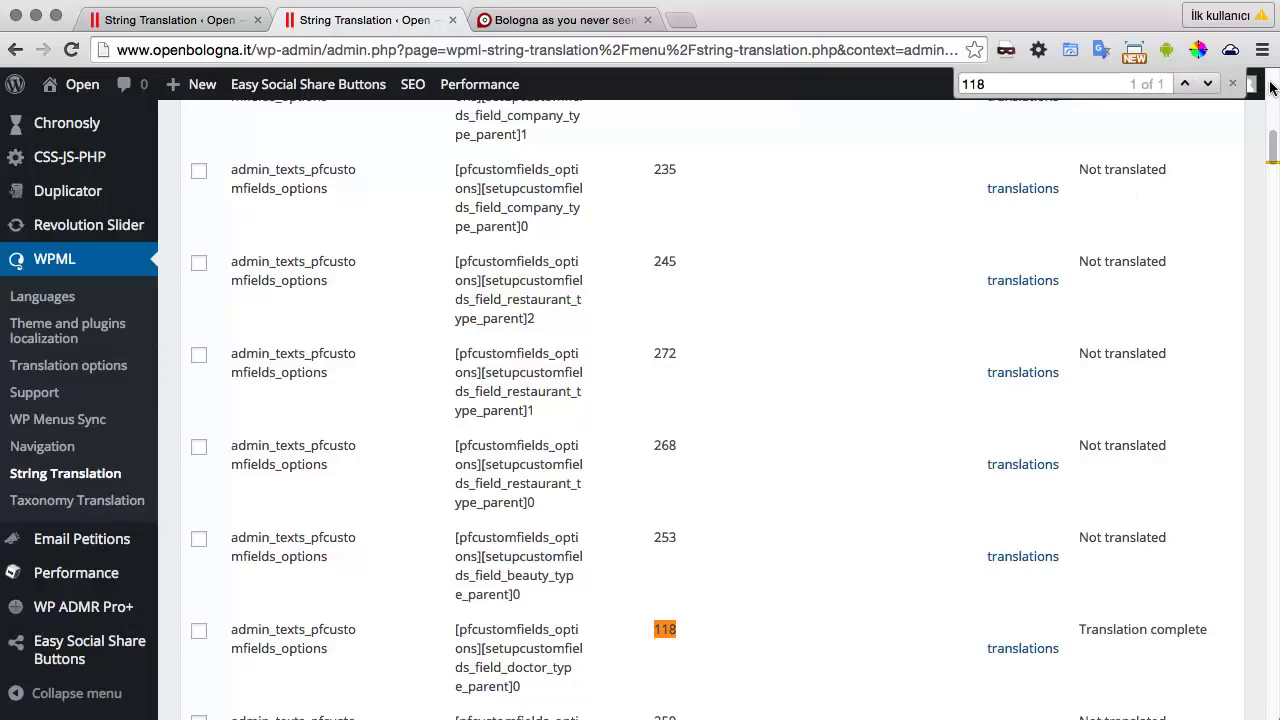
pyautogui.click(1232, 81)
# Step: Expand the translations of the doctor type parent string, examine the Italian entry and collapse it again
pyautogui.click(993, 645)
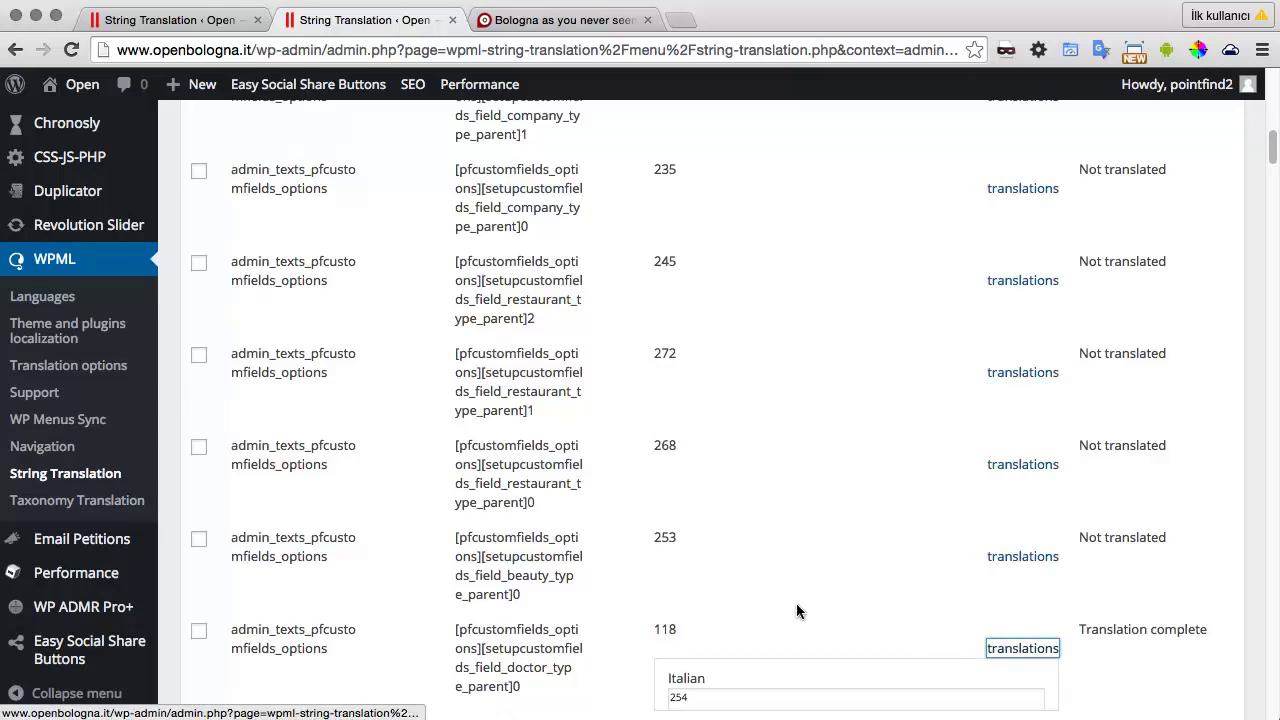
pyautogui.scroll(-4, 818, 602)
pyautogui.moveTo(700, 489); pyautogui.dragTo(649, 488)
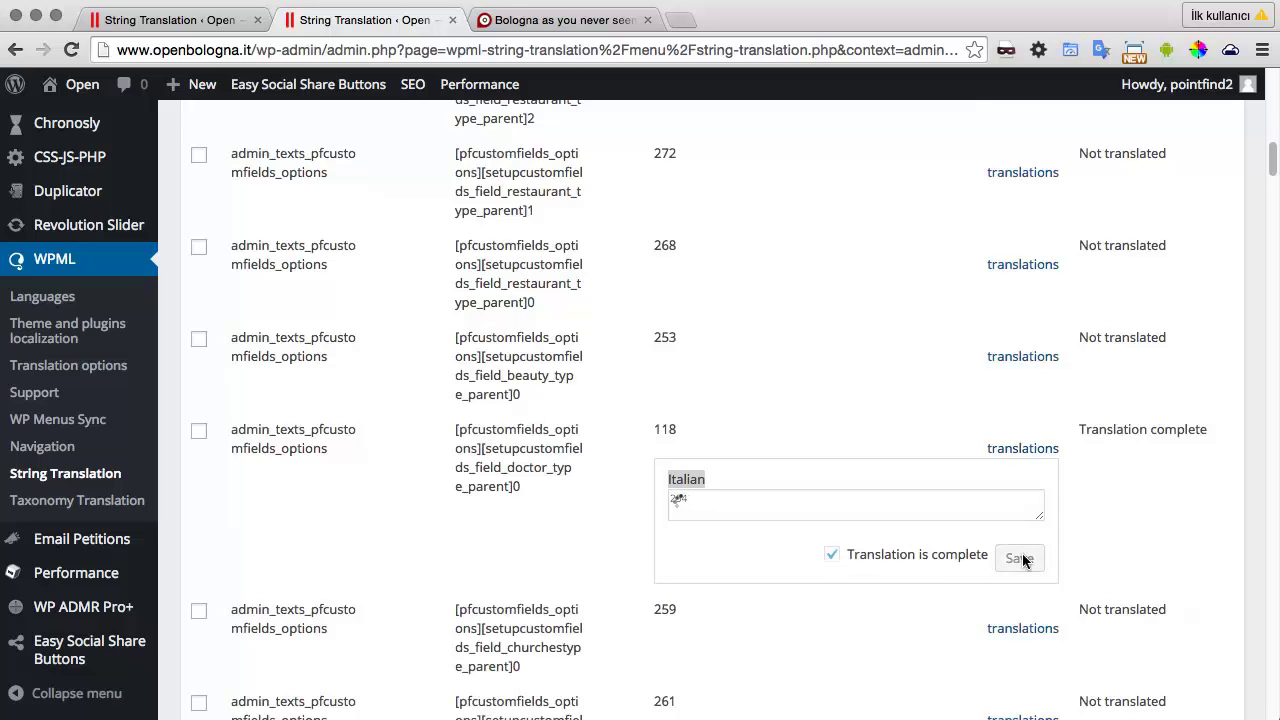
pyautogui.click(1038, 447)
# Step: Display all results for the custom fields domain on a single page
pyautogui.scroll(-5, 900, 428)
pyautogui.scroll(-20, 900, 428)
pyautogui.scroll(5, 1049, 477)
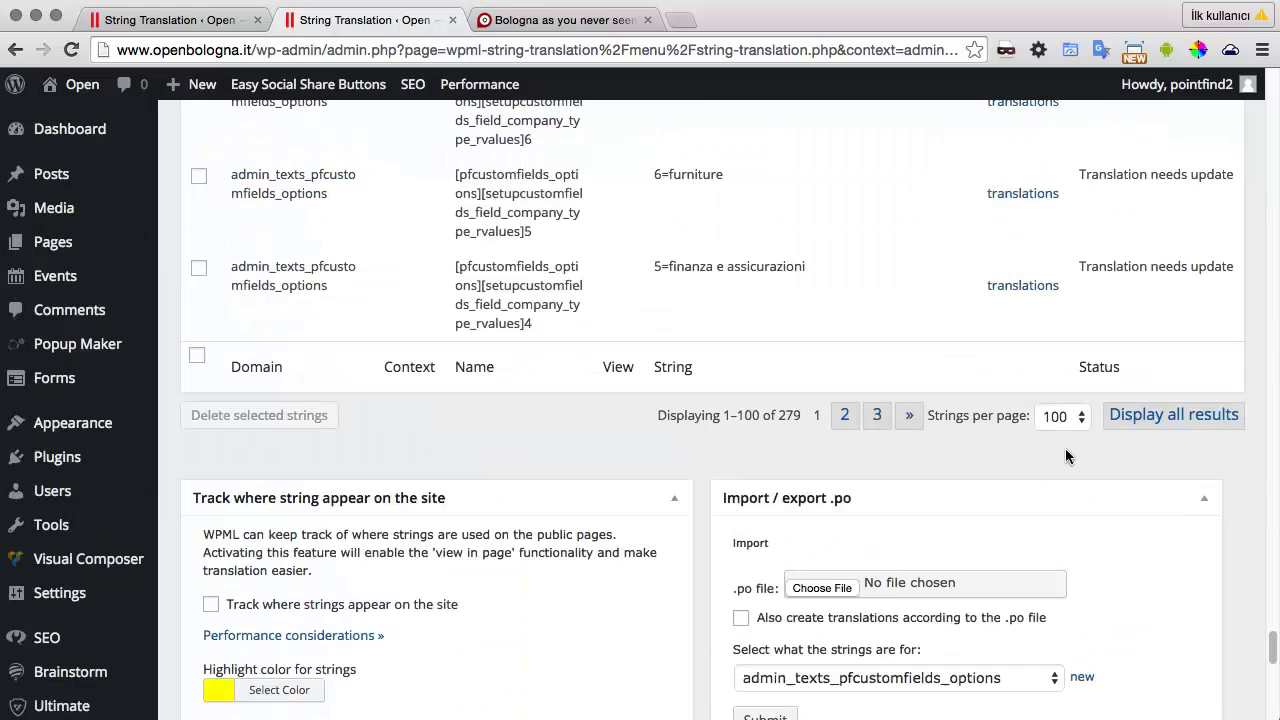
pyautogui.click(1128, 422)
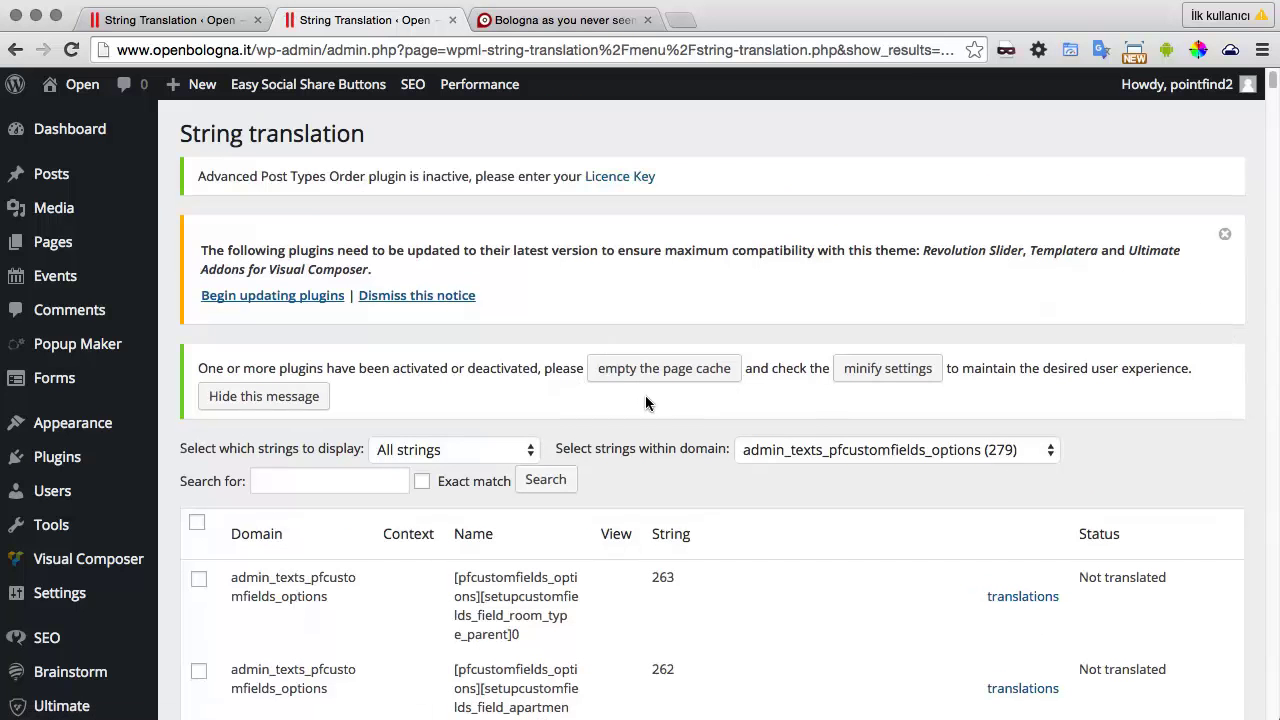
# Step: Search the page for "field_doctor" and go to the second match among the doctor type values
pyautogui.press('super+f')
pyautogui.write('field_doctor')
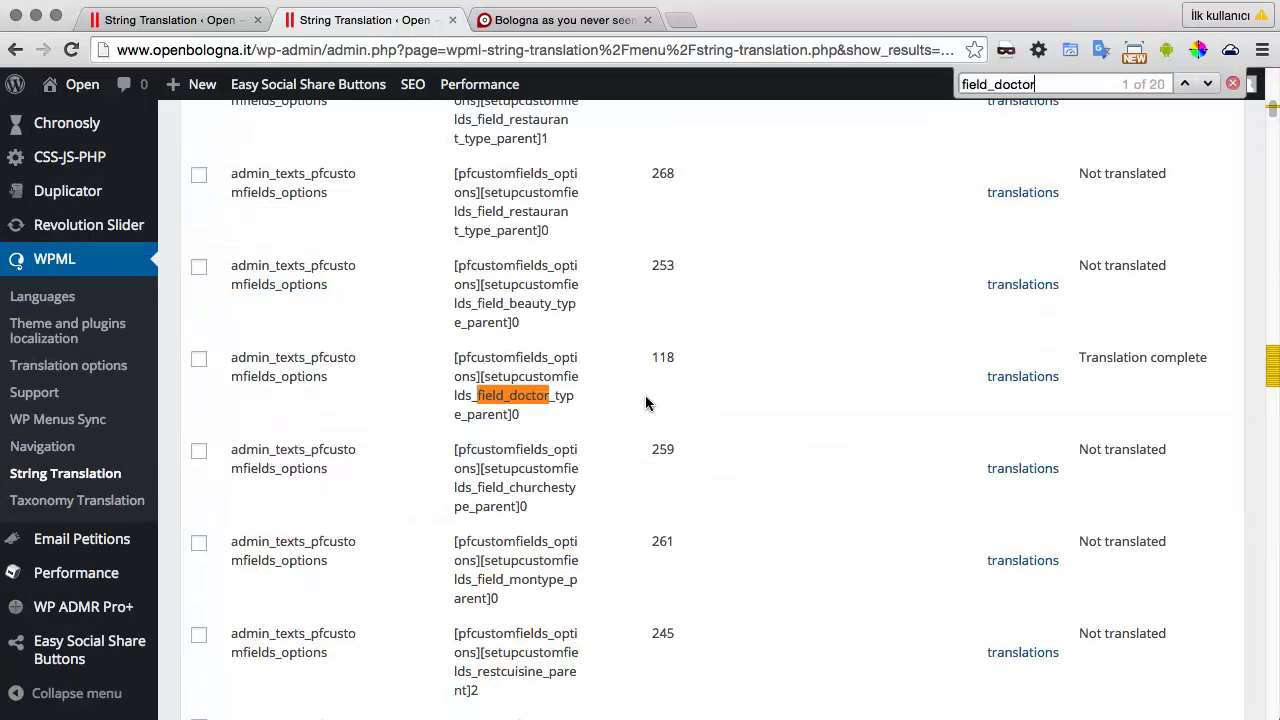
pyautogui.click(1207, 84)
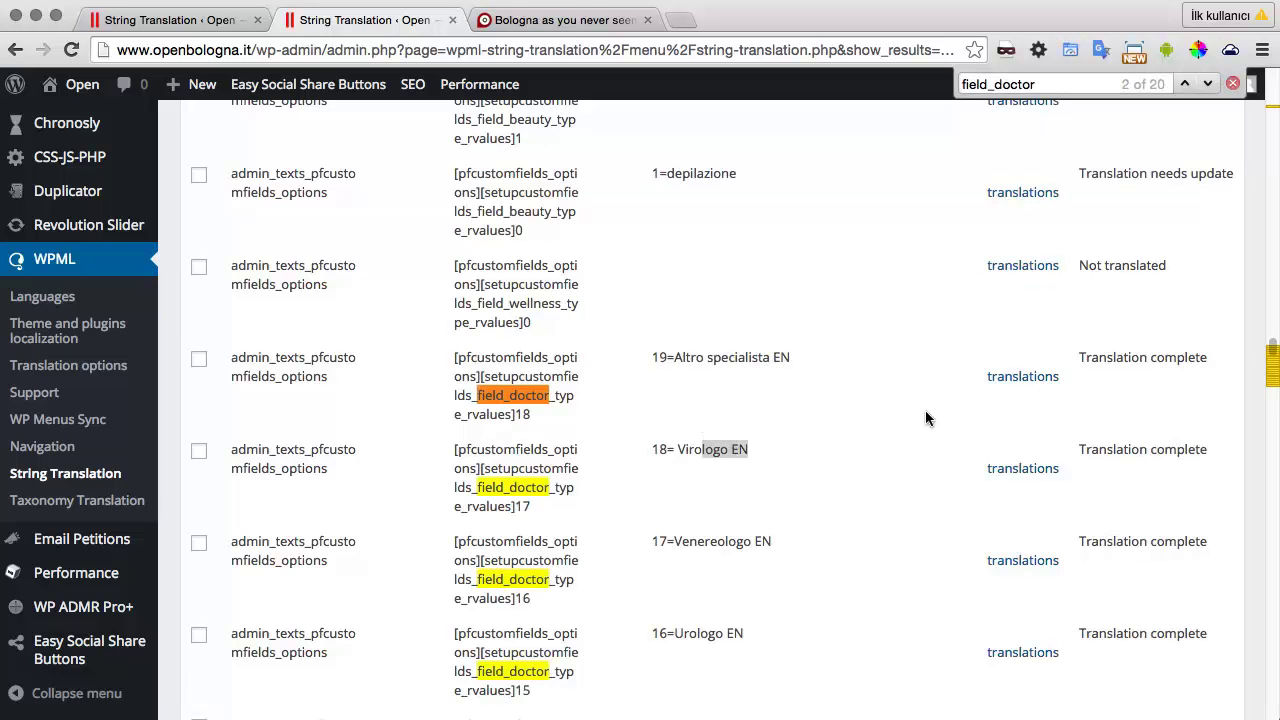
# Step: Examine the Italian translations of doctor type values 19 (Altro specialista), 18 (Virologo), 17 (Venereologo) and 16 (Urologo)
pyautogui.click(995, 375)
pyautogui.click(835, 422)
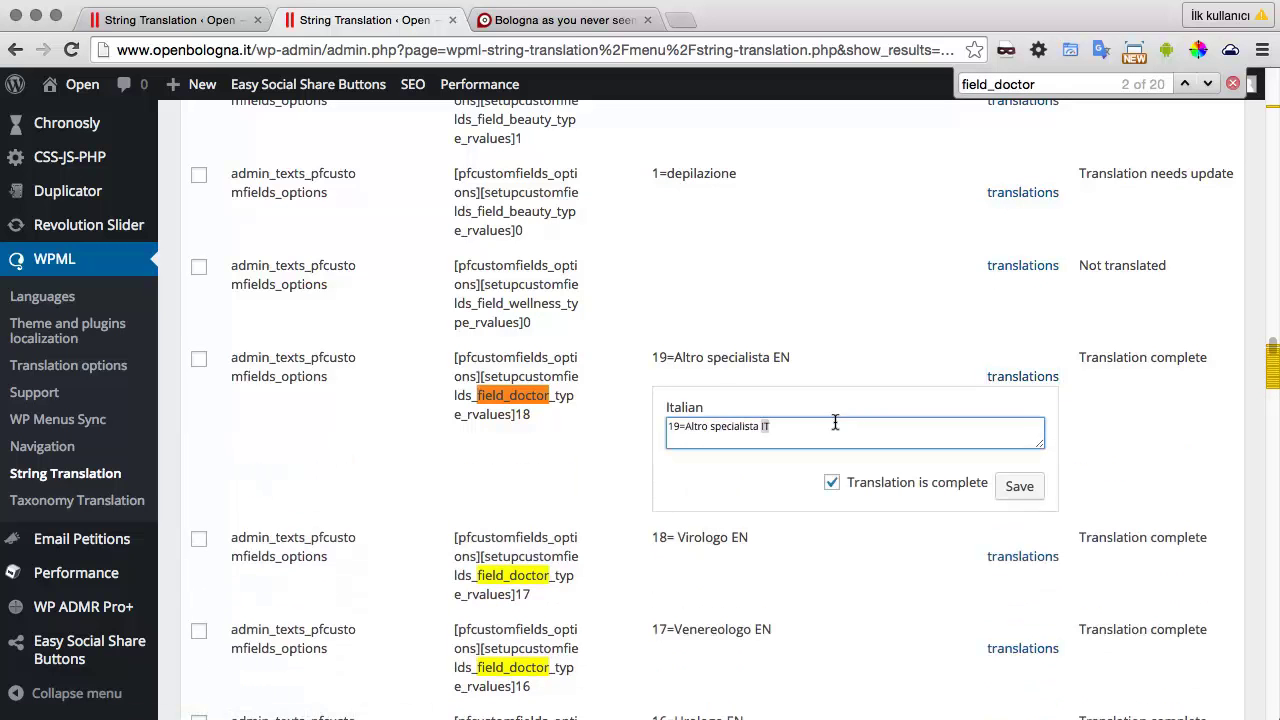
pyautogui.click(1019, 486)
pyautogui.click(1022, 468)
pyautogui.scroll(-3, 875, 577)
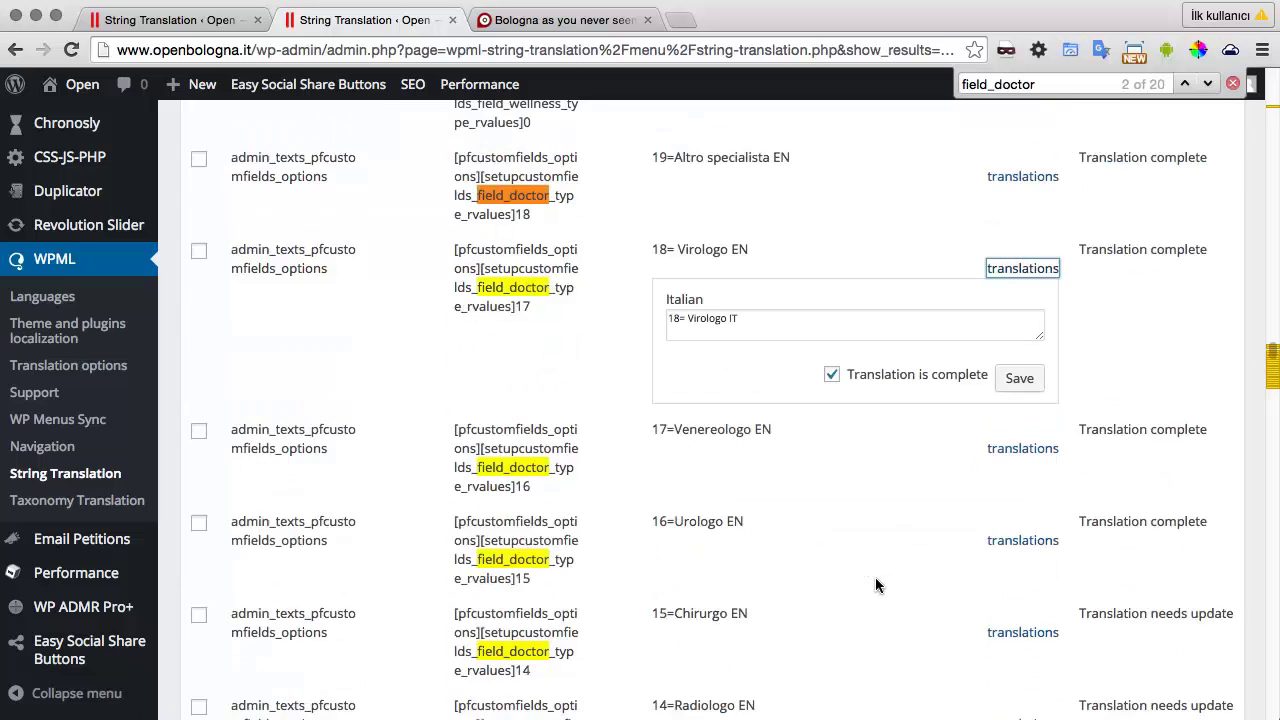
pyautogui.click(990, 448)
pyautogui.scroll(-1, 900, 508)
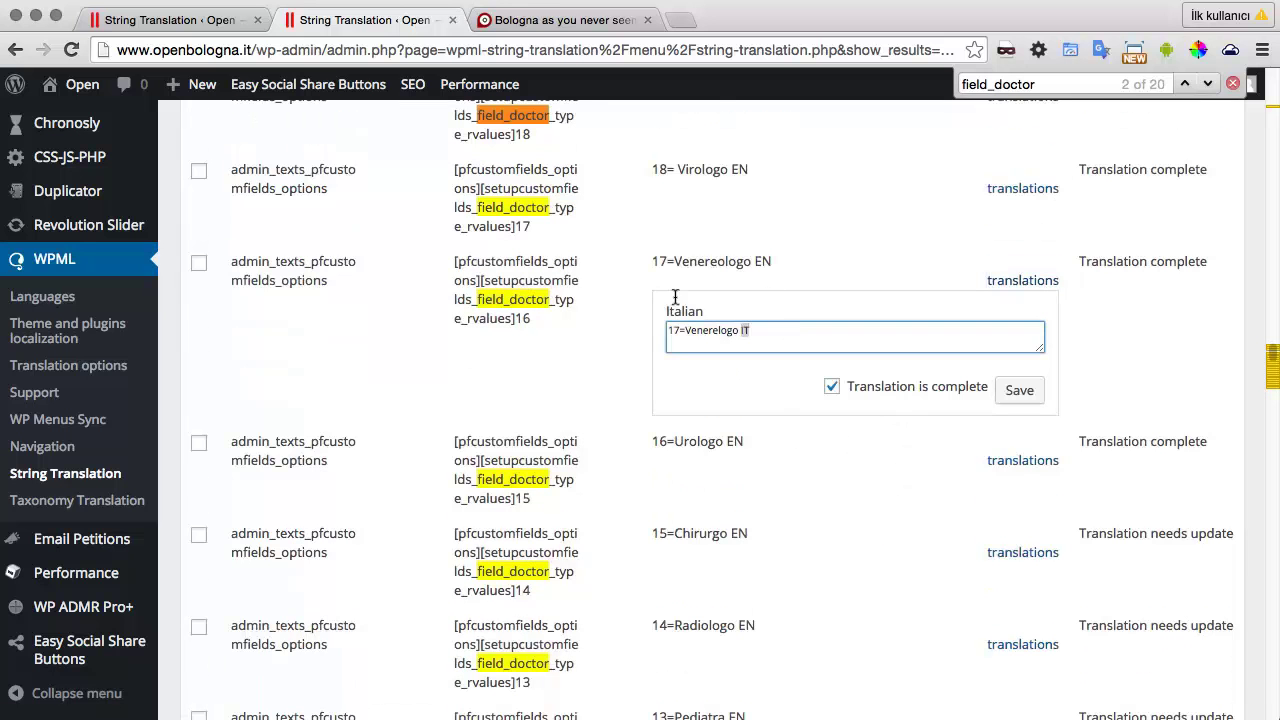
pyautogui.click(996, 461)
pyautogui.scroll(-1, 837, 500)
# Step: Save the Italian doctor type translations "15=Chirurgo IT" and "14=Radiologo IT" as complete
pyautogui.click(987, 478)
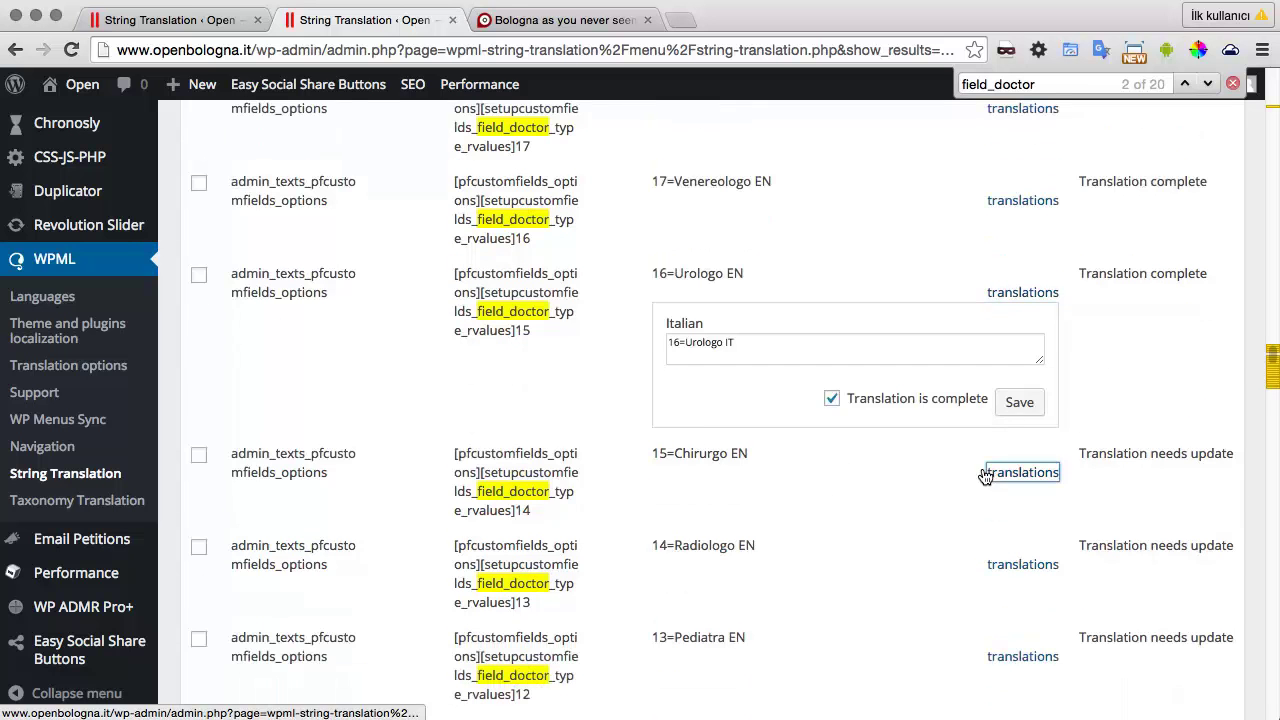
pyautogui.scroll(-1, 866, 531)
pyautogui.click(836, 400)
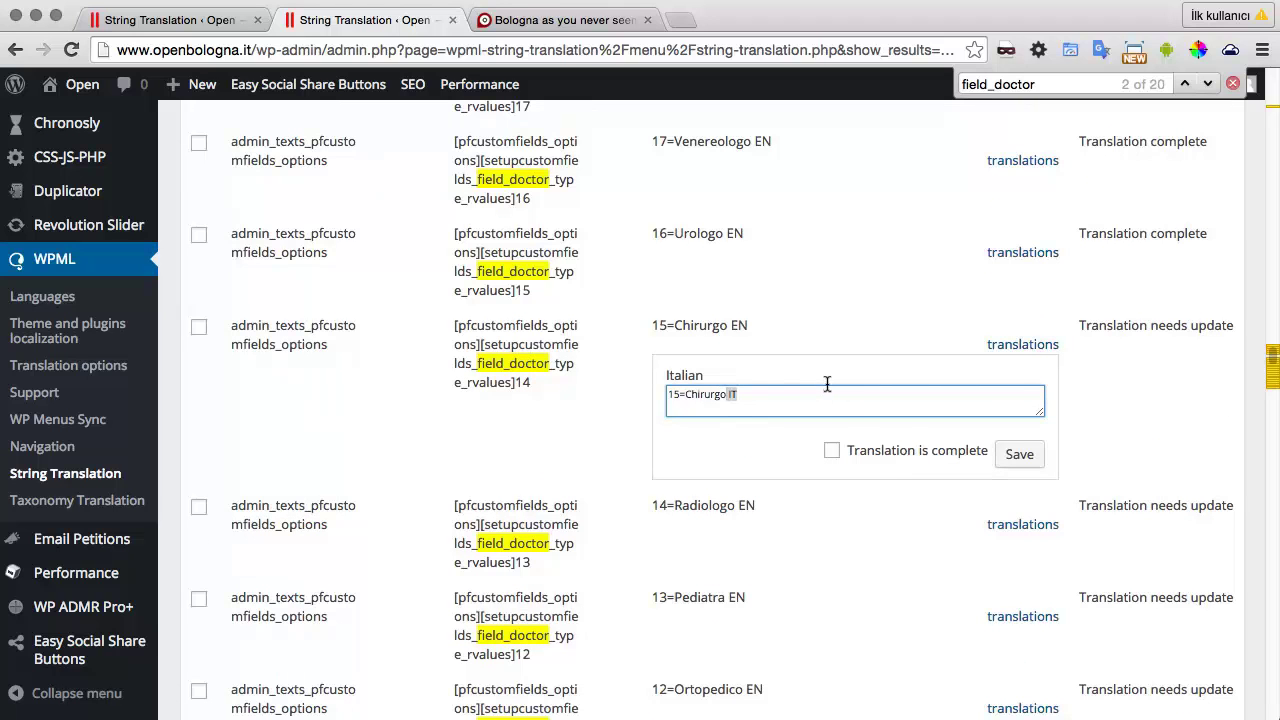
pyautogui.click(990, 524)
pyautogui.click(805, 487)
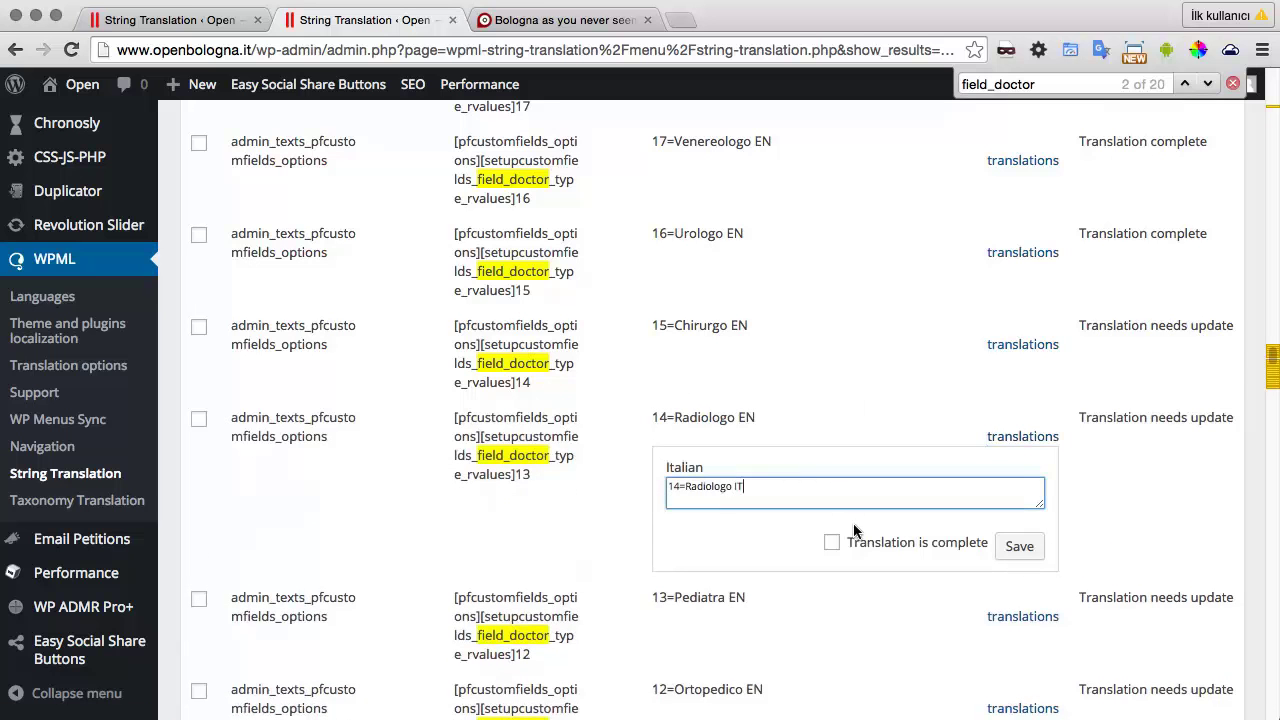
# Step: Save the Italian doctor type translations "13=Pediatra IT" and "12=Ortopedico IT" as complete
pyautogui.scroll(-3, 1060, 490)
pyautogui.click(1030, 418)
pyautogui.click(845, 386)
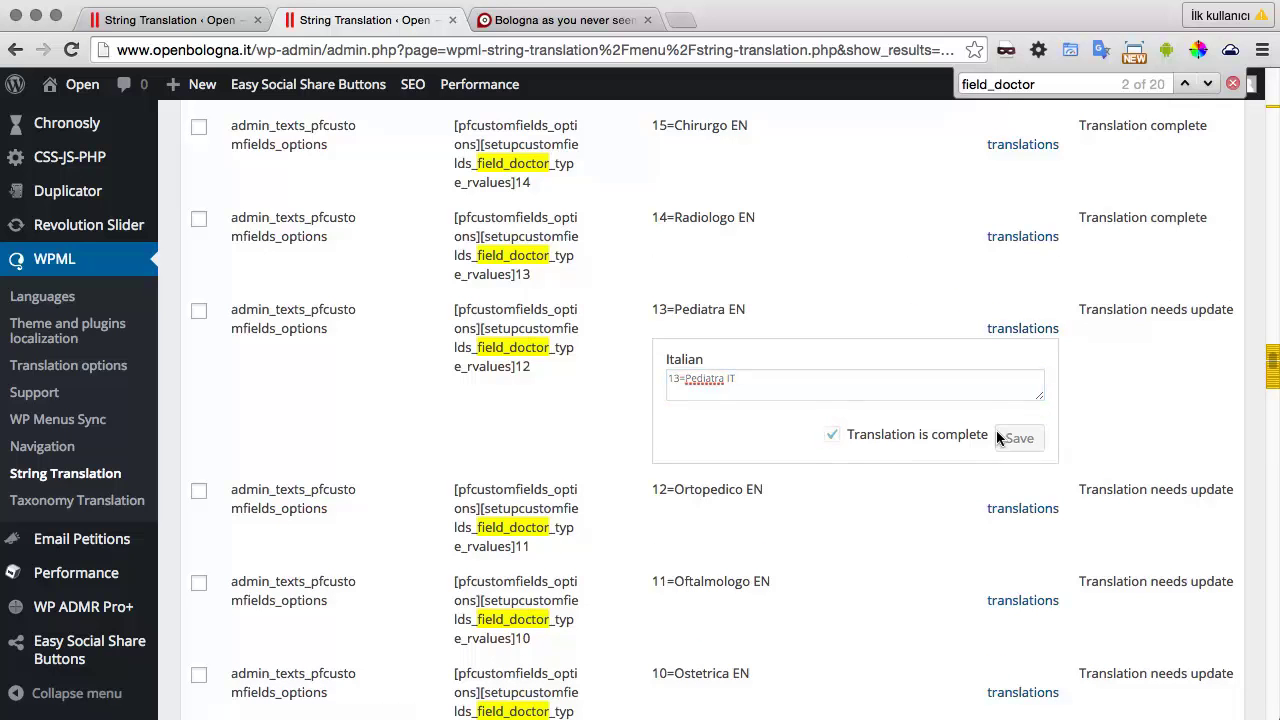
pyautogui.click(1022, 508)
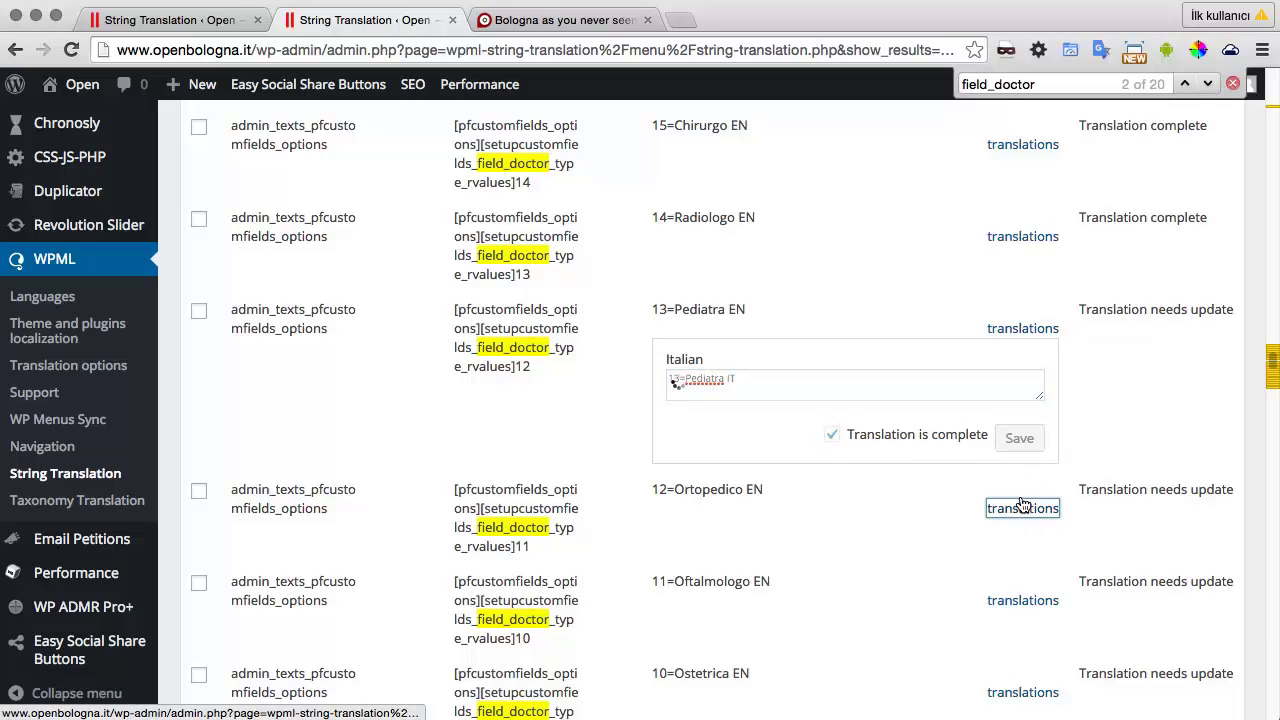
pyautogui.click(810, 476)
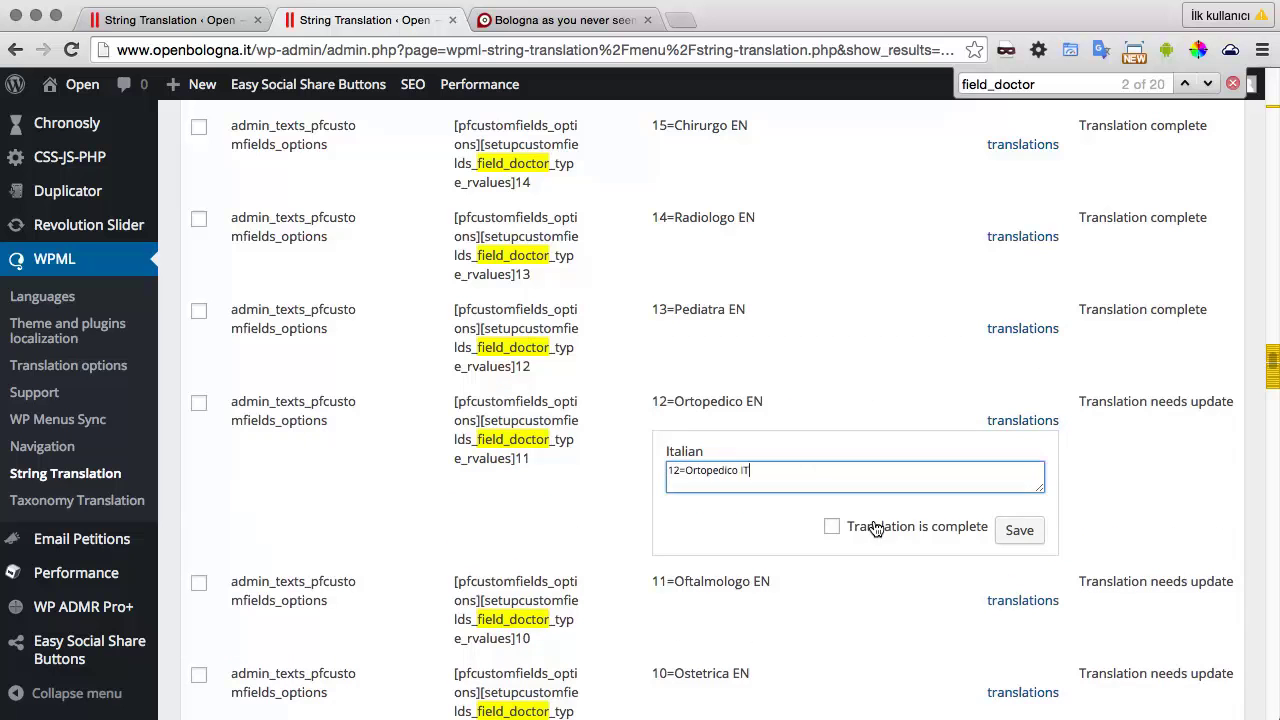
pyautogui.scroll(-5, 905, 591)
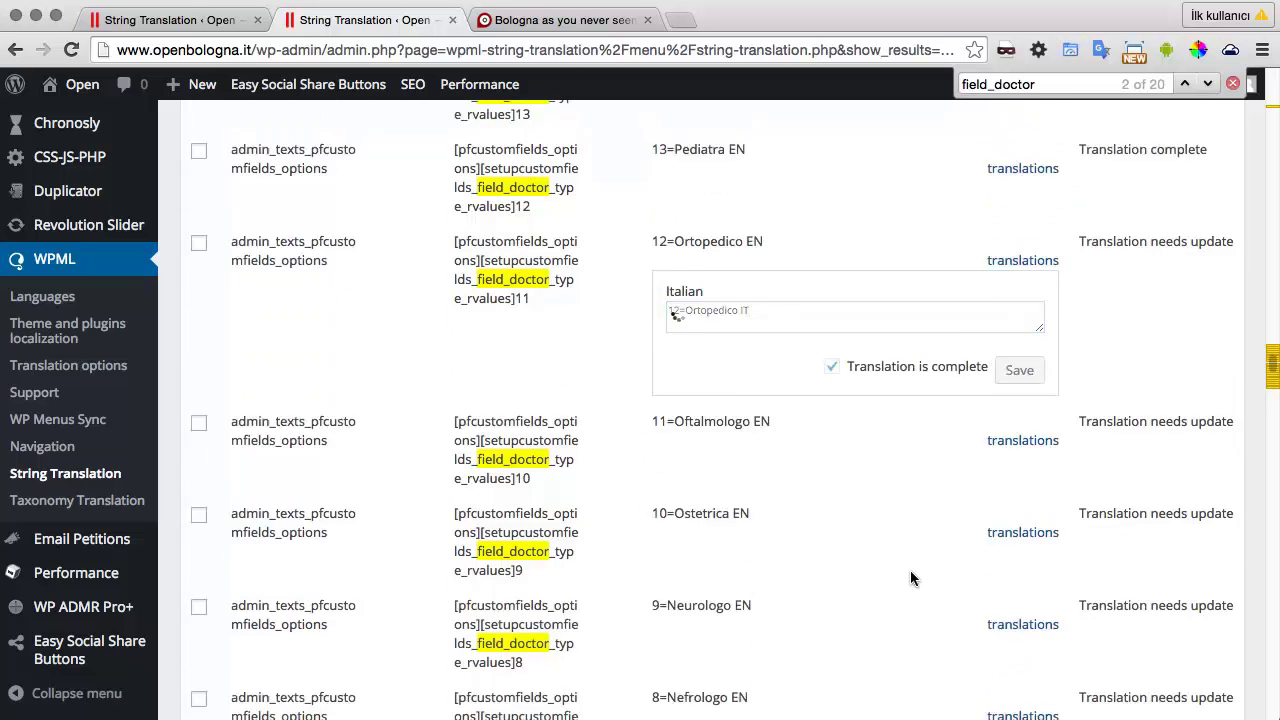
# Step: Filter the string list to the admin_texts_pfsearchfields_options domain
pyautogui.scroll(3, 910, 570)
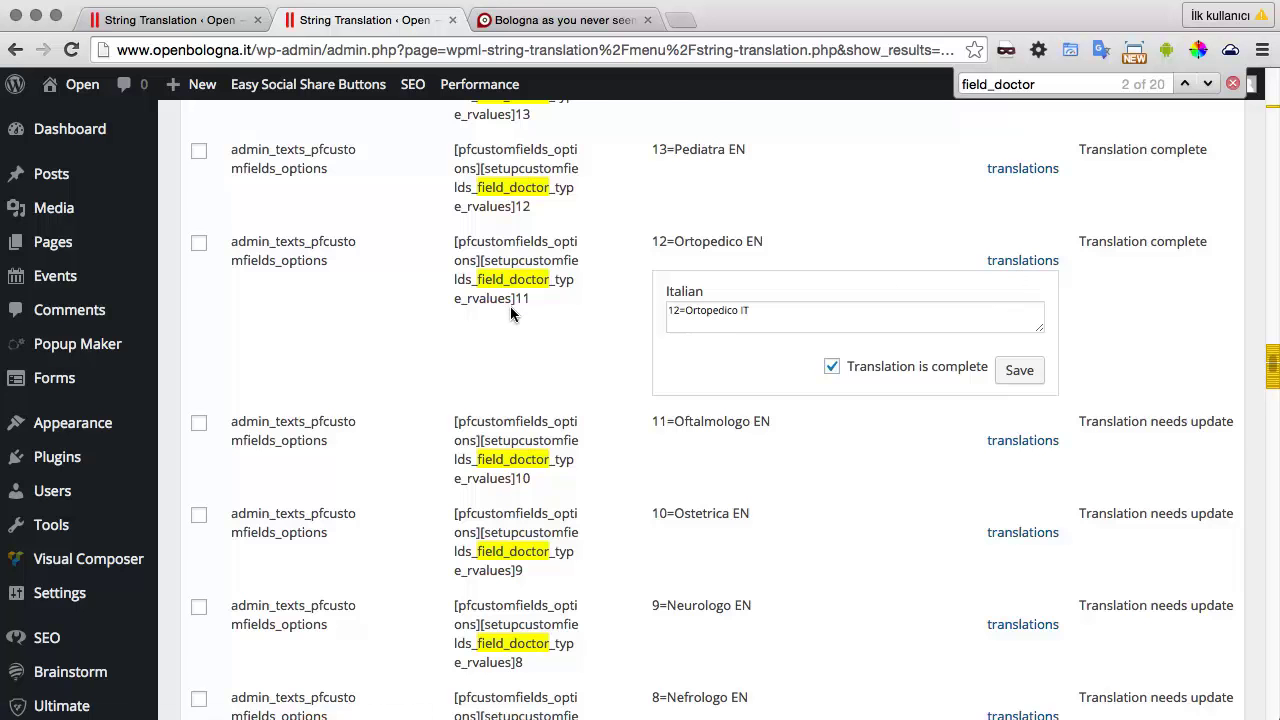
pyautogui.scroll(-20, 510, 306)
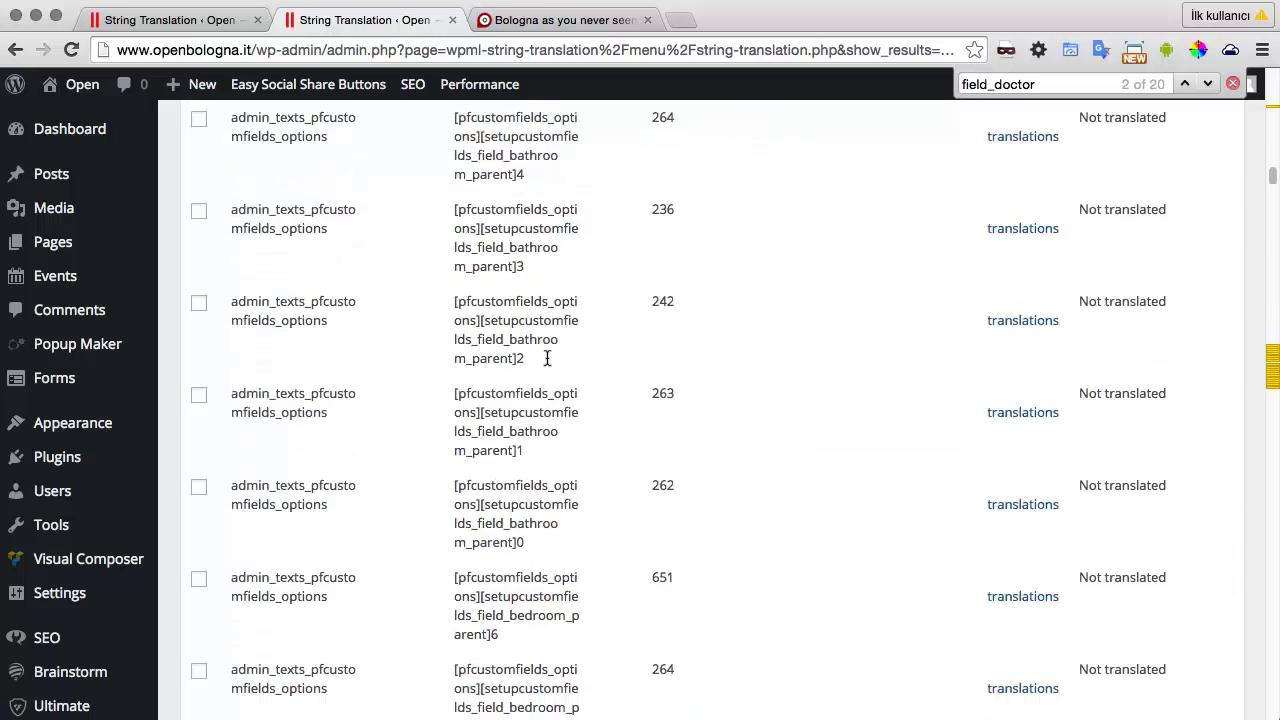
pyautogui.scroll(20, 548, 358)
pyautogui.click(820, 449)
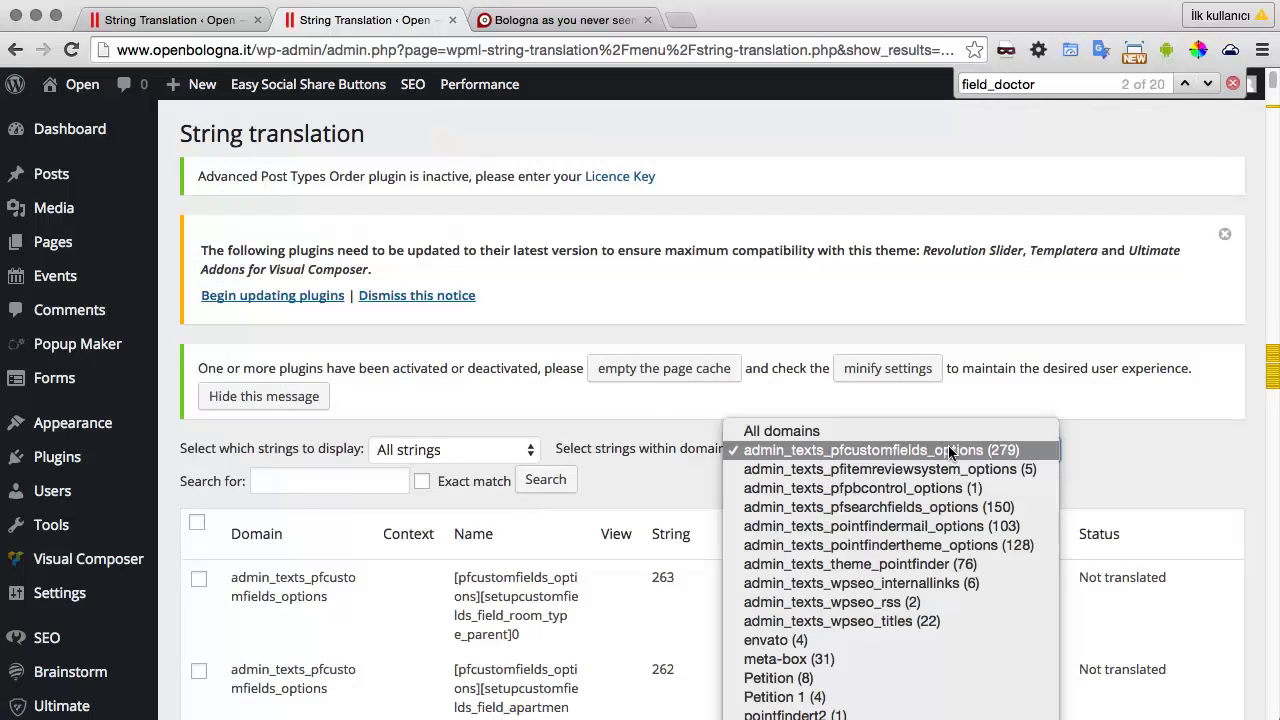
pyautogui.click(903, 507)
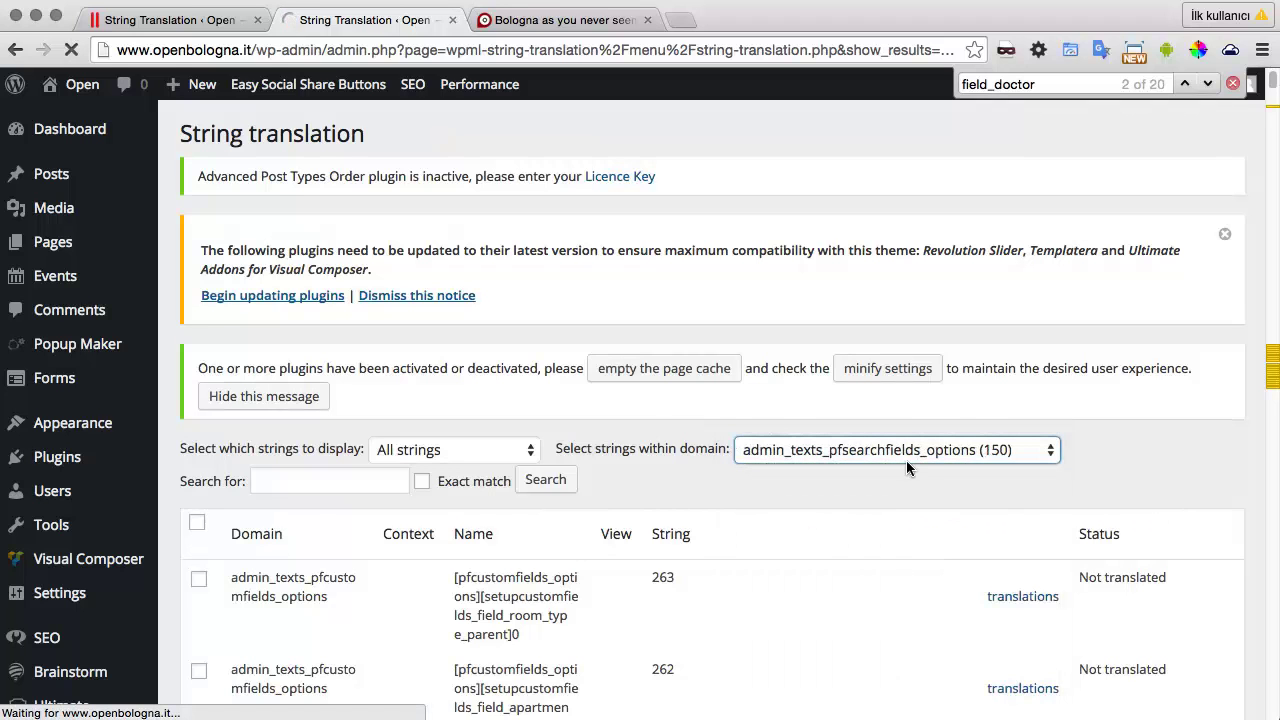
# Step: Search the page for "doctor" to locate the doctor search field's strings
pyautogui.click(1232, 84)
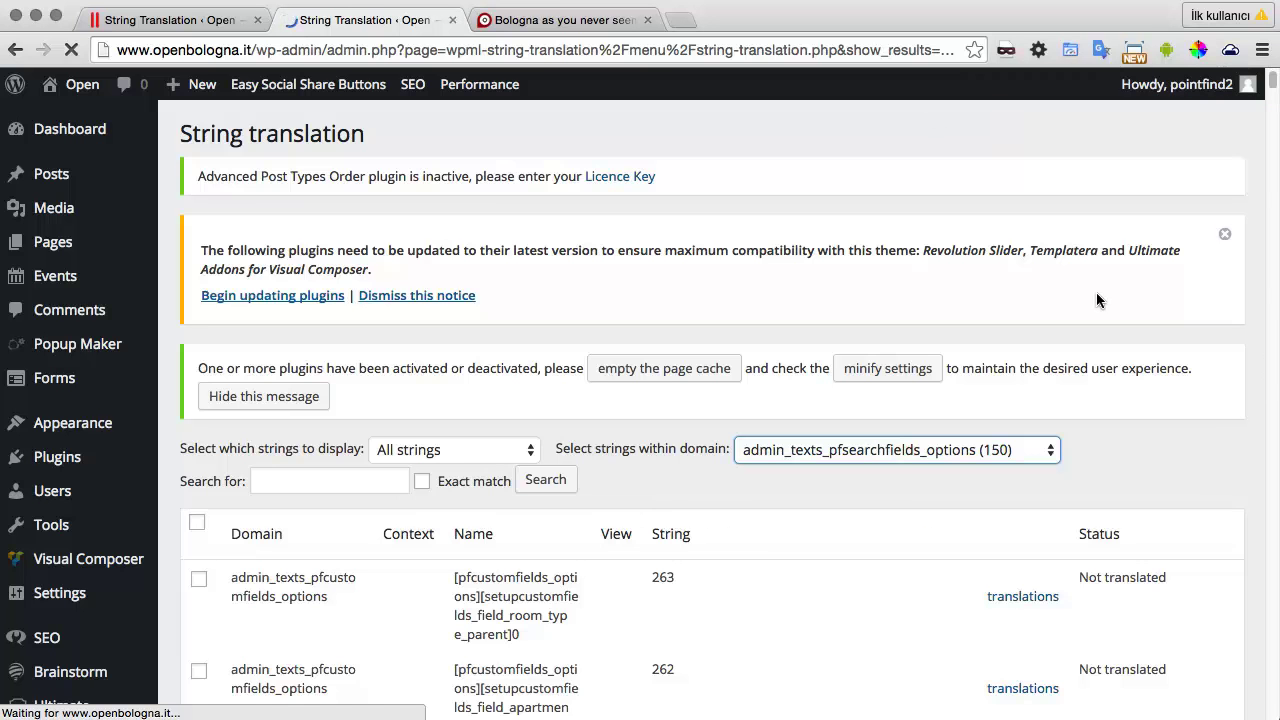
pyautogui.press('super+f')
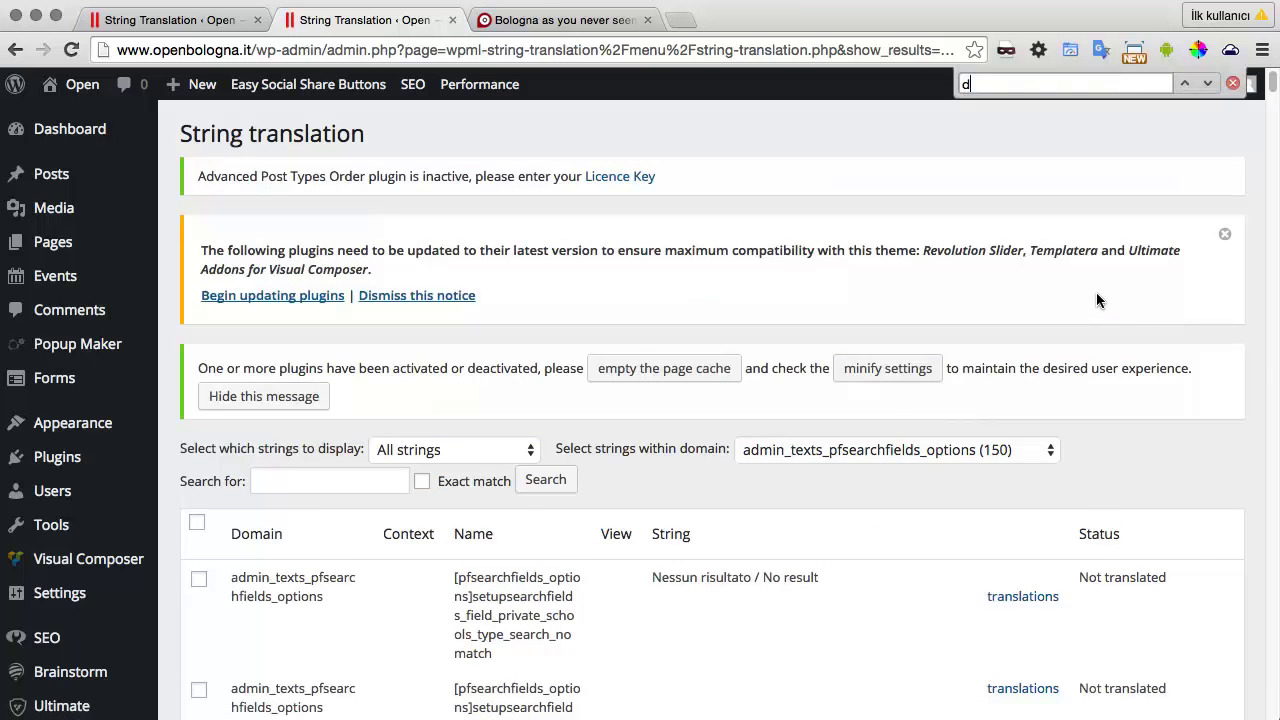
pyautogui.write('doctor')
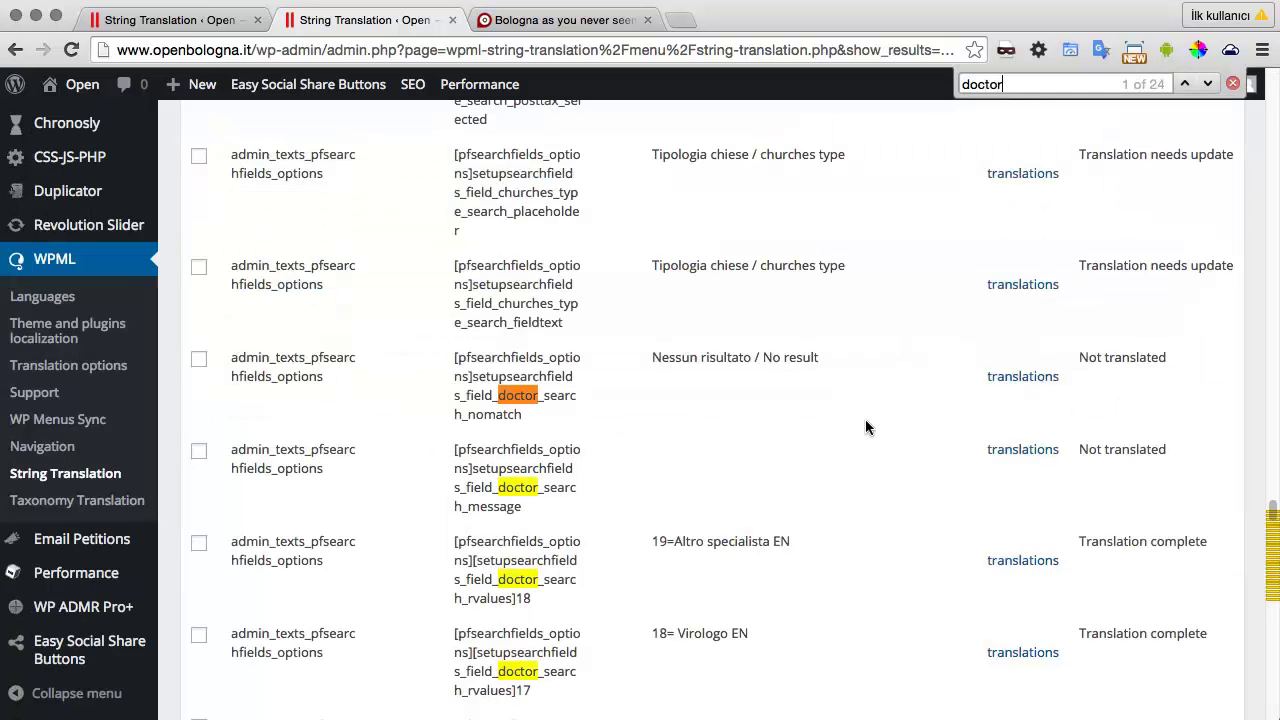
# Step: Examine the Italian translations of doctor search field values 19 (Altro specialista), 18 (Virologo) and 17 (Venerelogo)
pyautogui.click(1000, 562)
pyautogui.scroll(-3, 878, 564)
pyautogui.click(1040, 540)
pyautogui.scroll(-1, 896, 575)
pyautogui.doubleClick(773, 420)
pyautogui.click(983, 548)
pyautogui.scroll(-3, 965, 548)
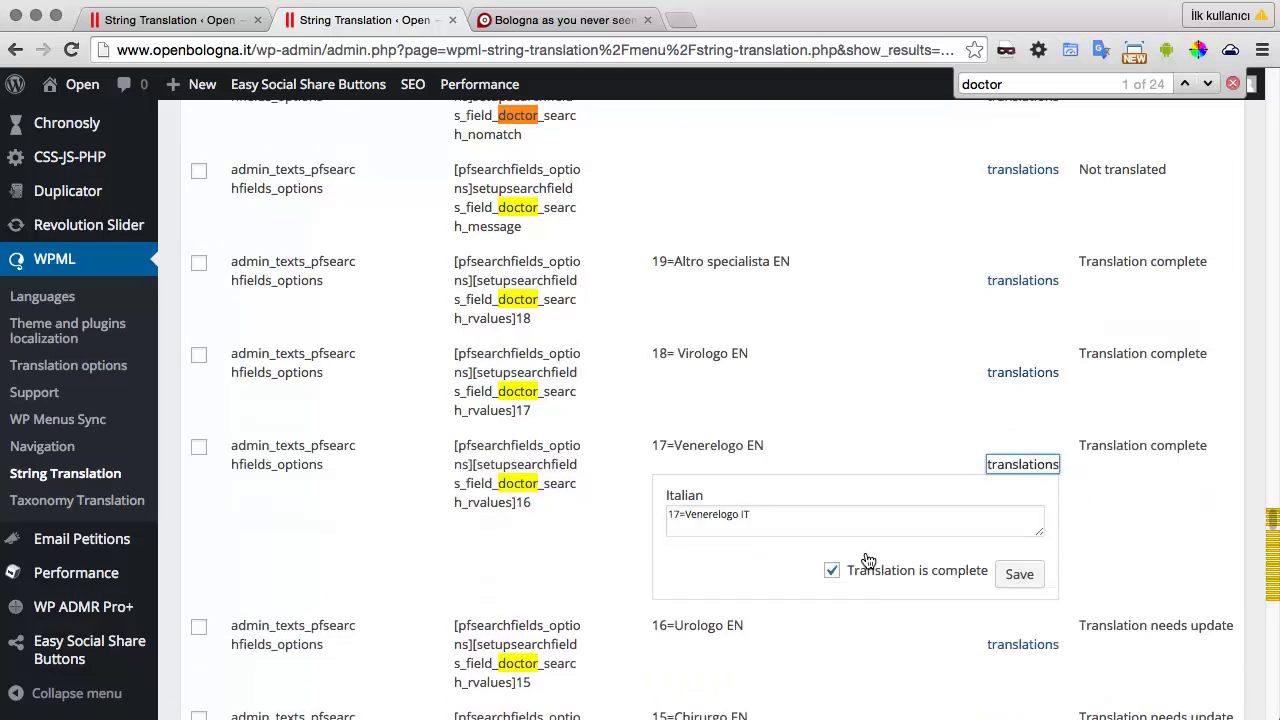
# Step: Save the Italian doctor search field translations "16=Urologo IT" and "15=Chirurgo IT" as complete
pyautogui.click(1023, 445)
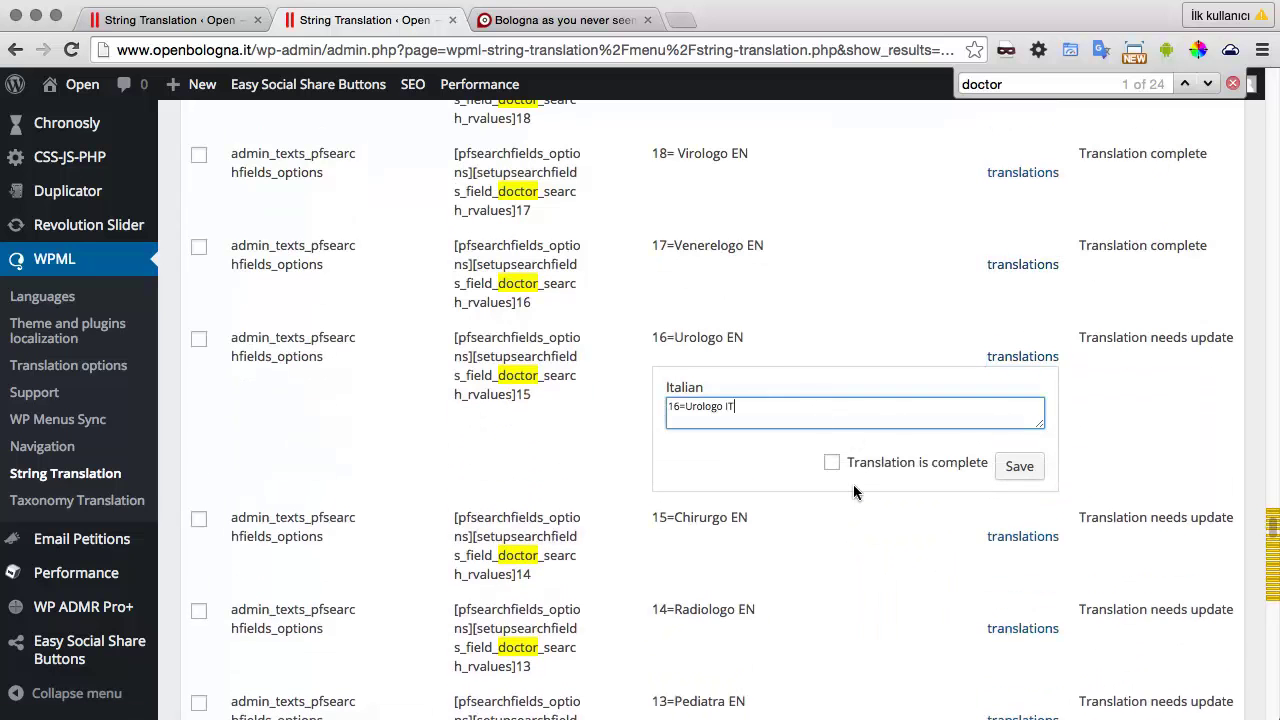
pyautogui.click(1025, 463)
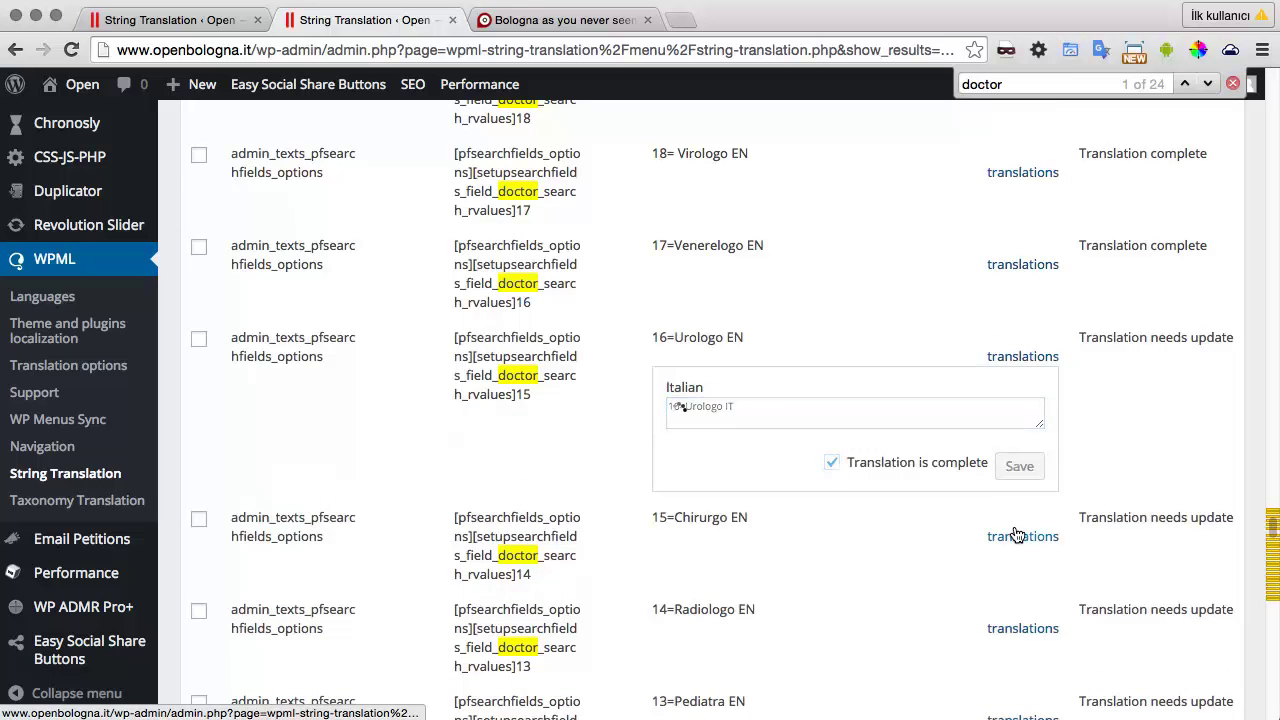
pyautogui.click(1023, 536)
pyautogui.click(847, 497)
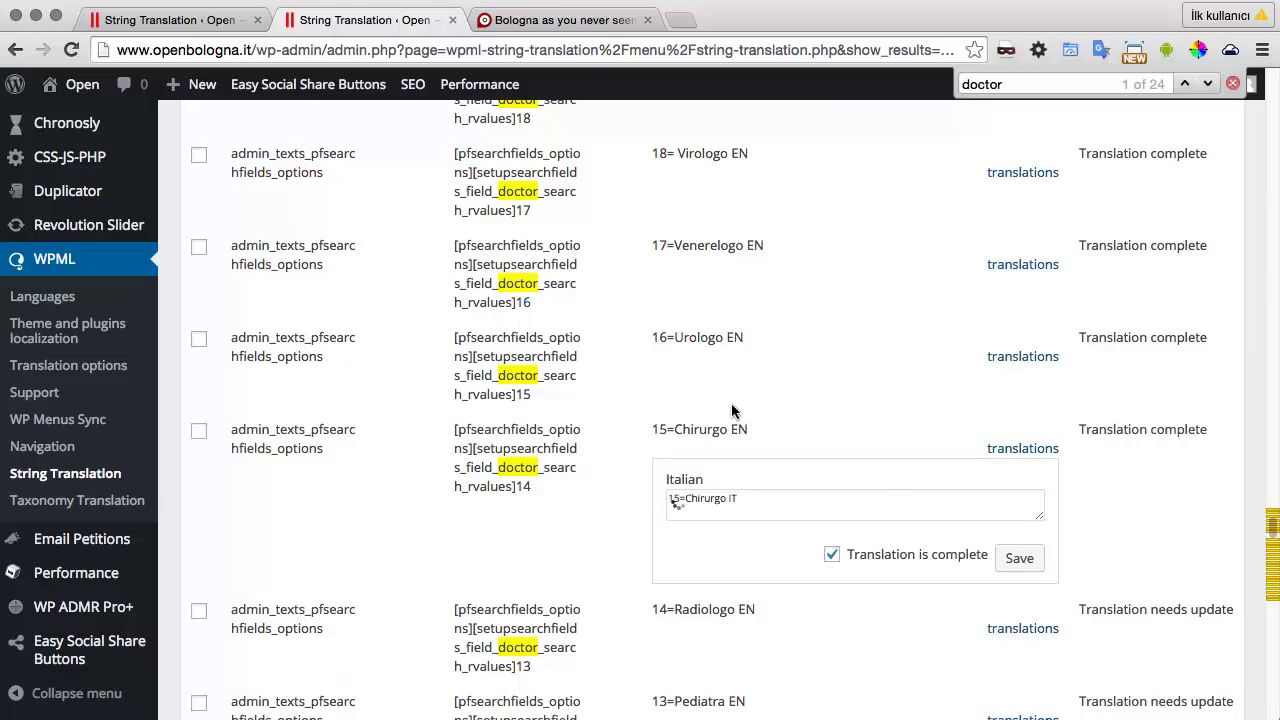
# Step: Switch to the public home page and choose Doctors as the typology in the English search form
pyautogui.click(469, 23)
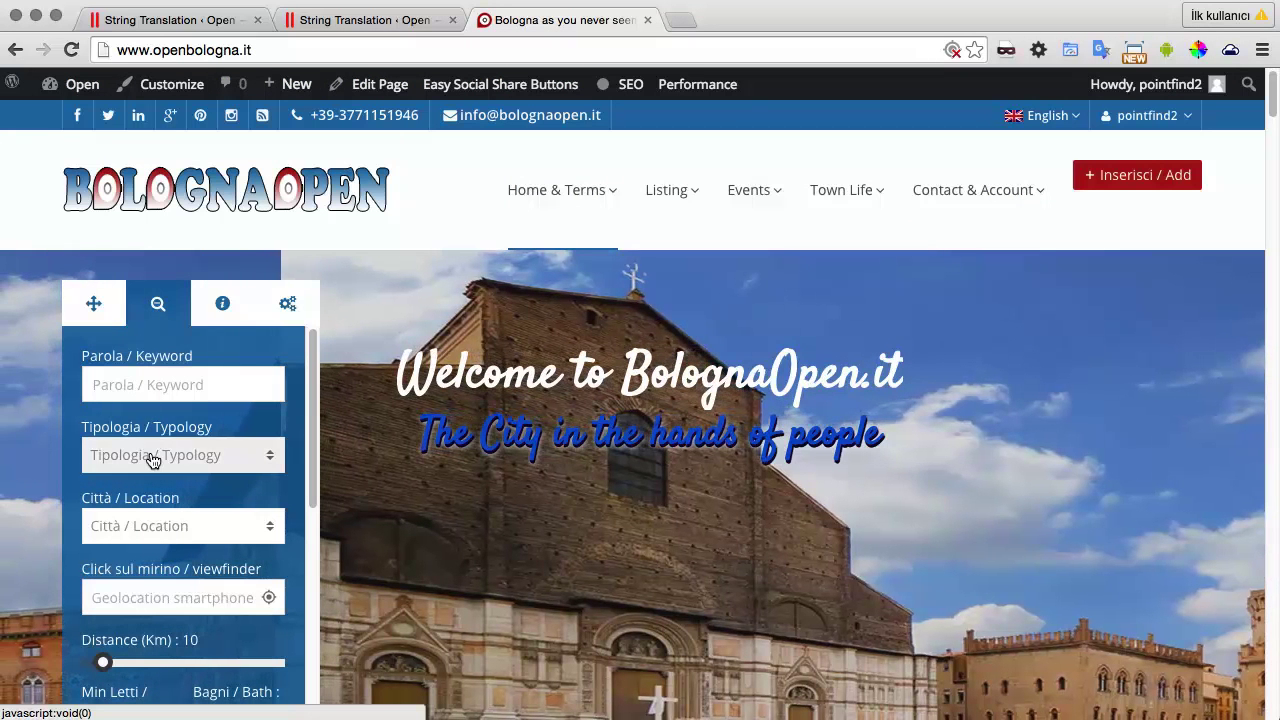
pyautogui.click(153, 455)
pyautogui.scroll(-8, 167, 355)
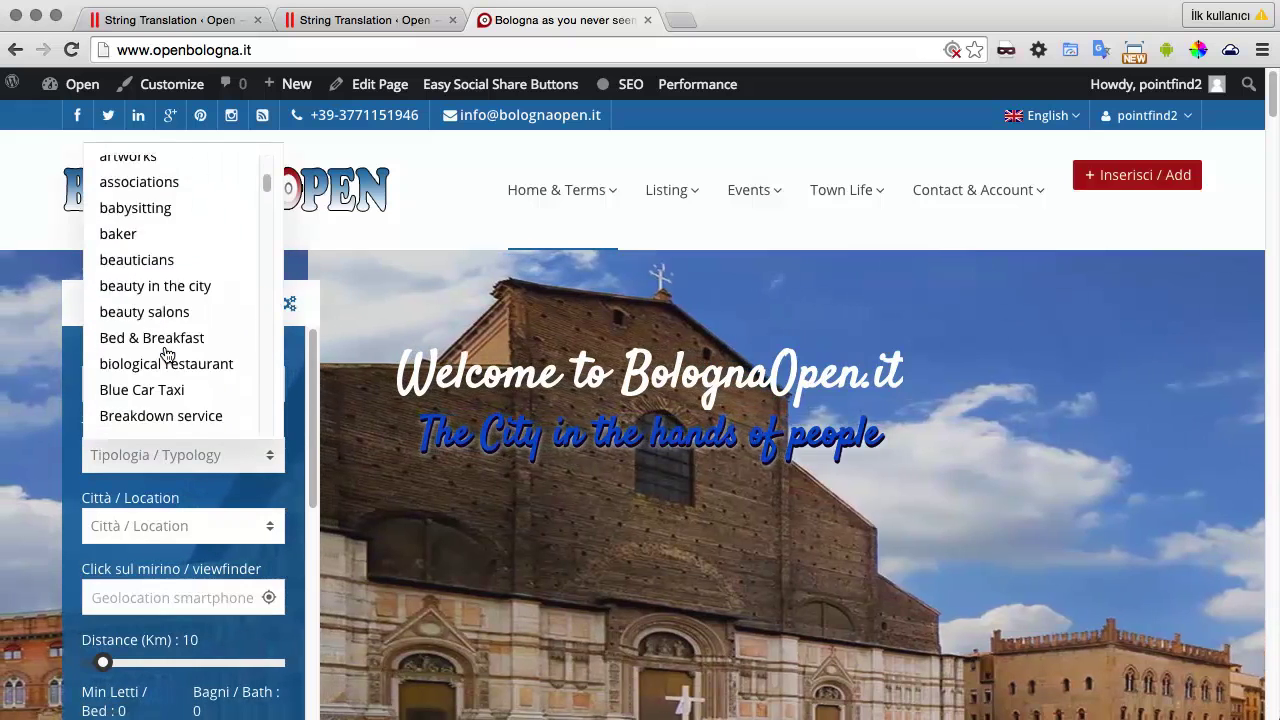
pyautogui.scroll(-8, 167, 355)
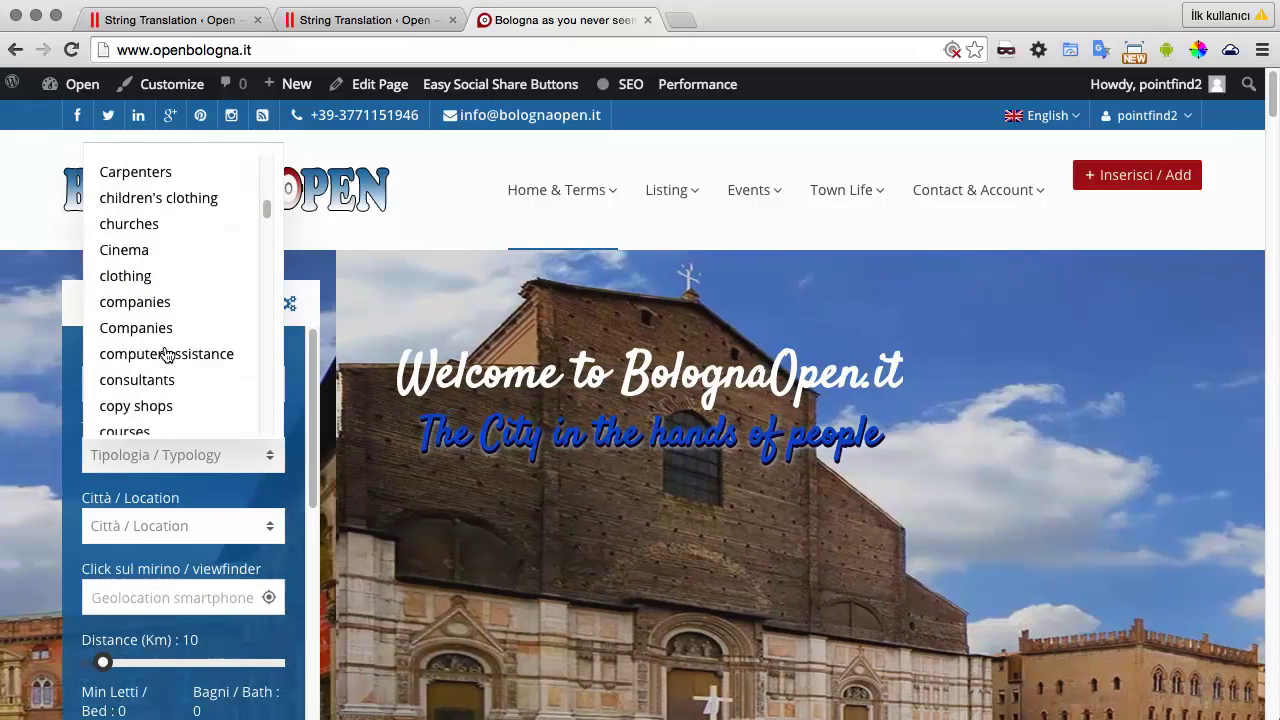
pyautogui.scroll(-3, 167, 355)
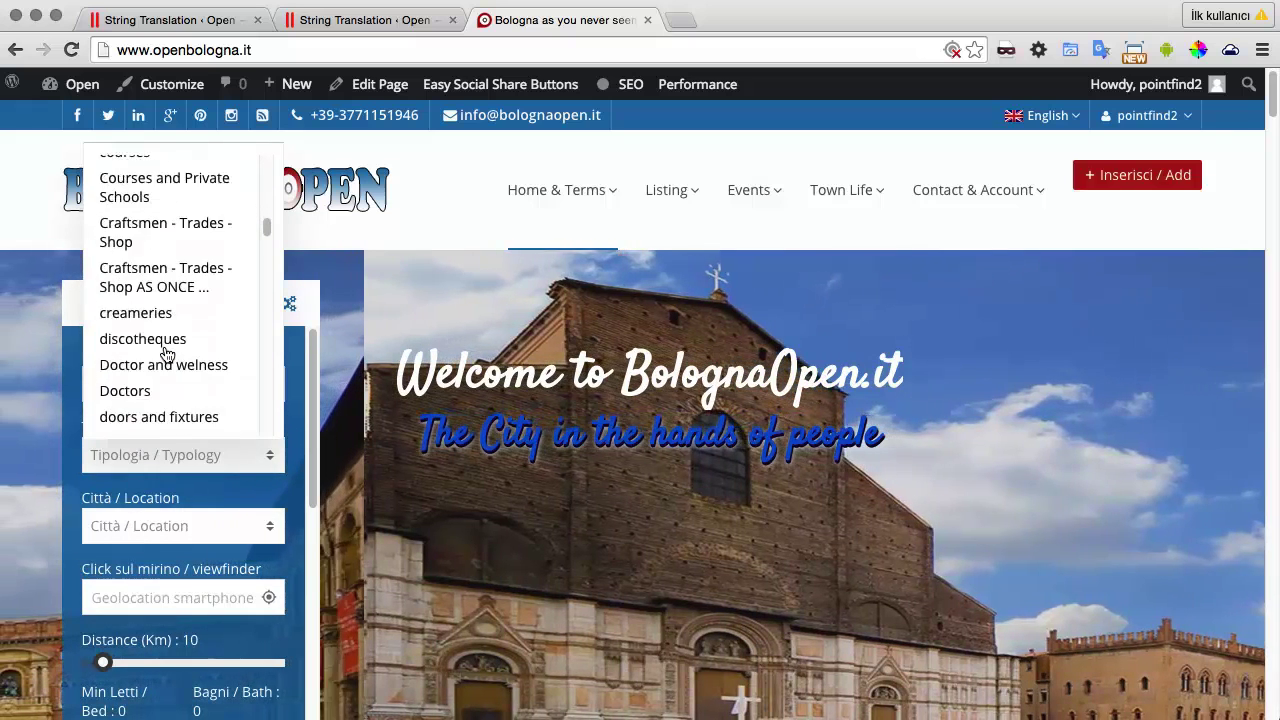
pyautogui.scroll(-1, 166, 352)
pyautogui.click(168, 352)
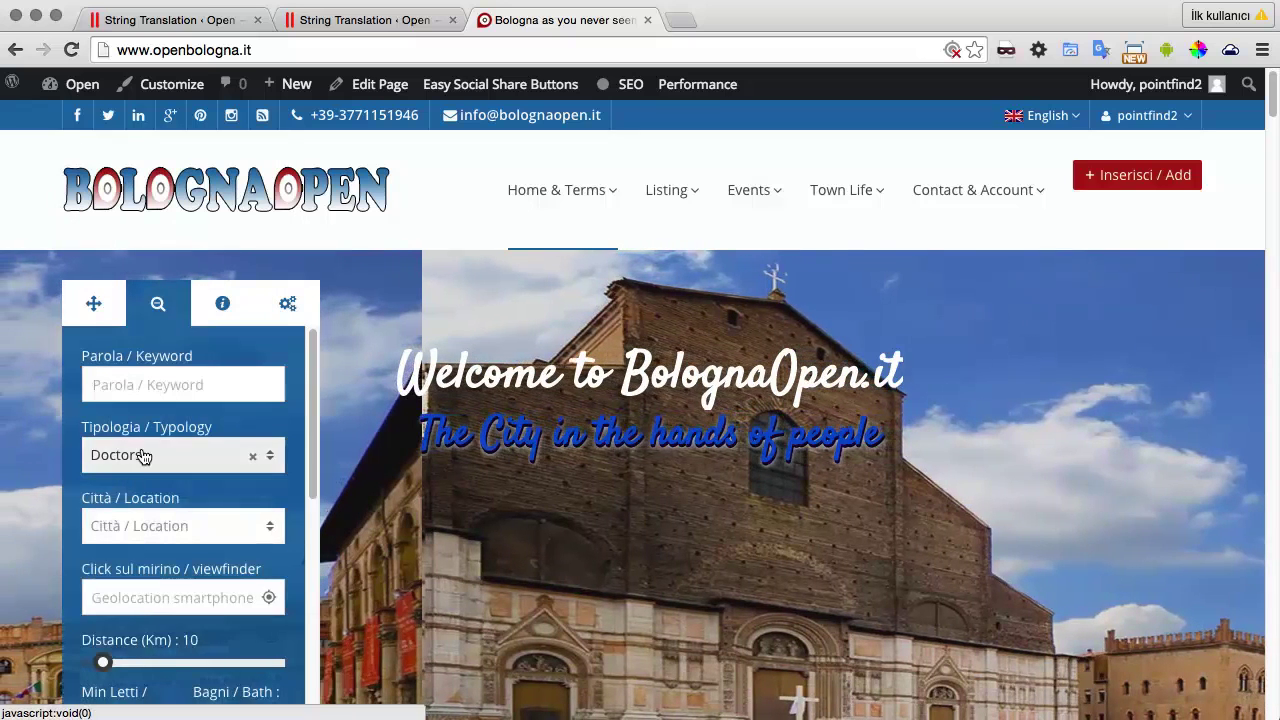
# Step: Examine the specialty options in the English search form and close the list
pyautogui.moveTo(312, 389); pyautogui.dragTo(312, 715)
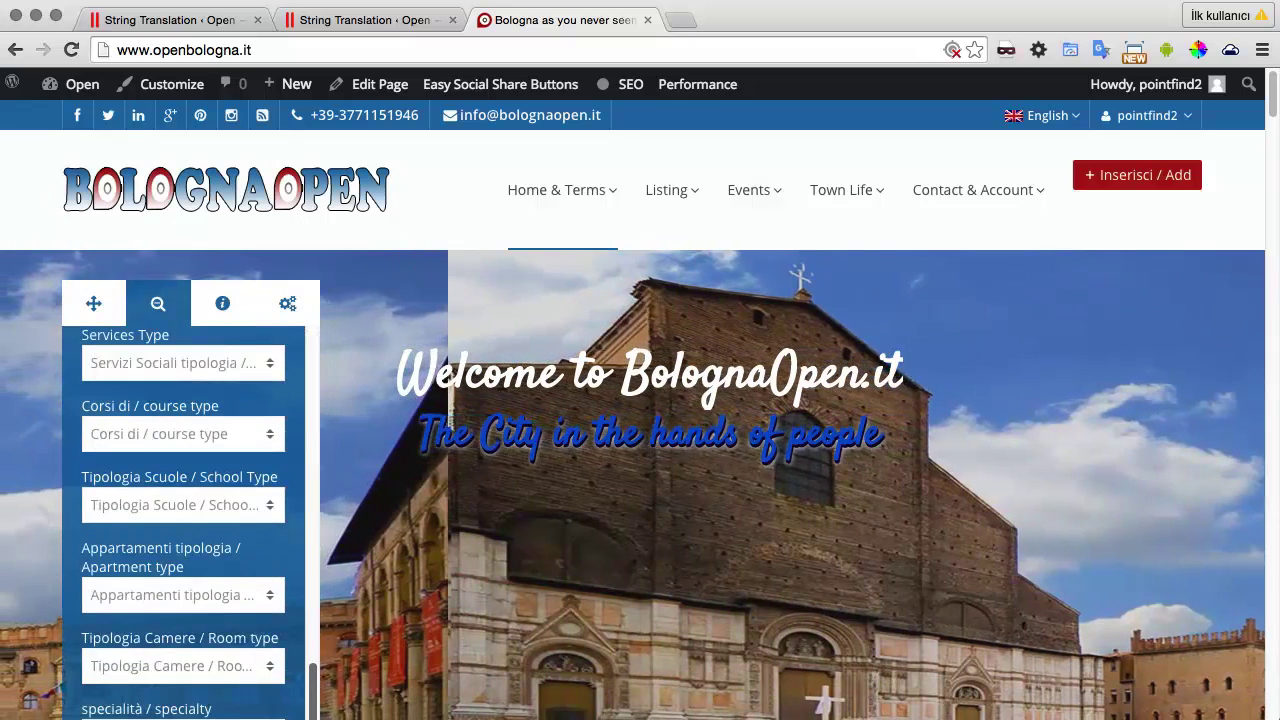
pyautogui.scroll(-5, 411, 577)
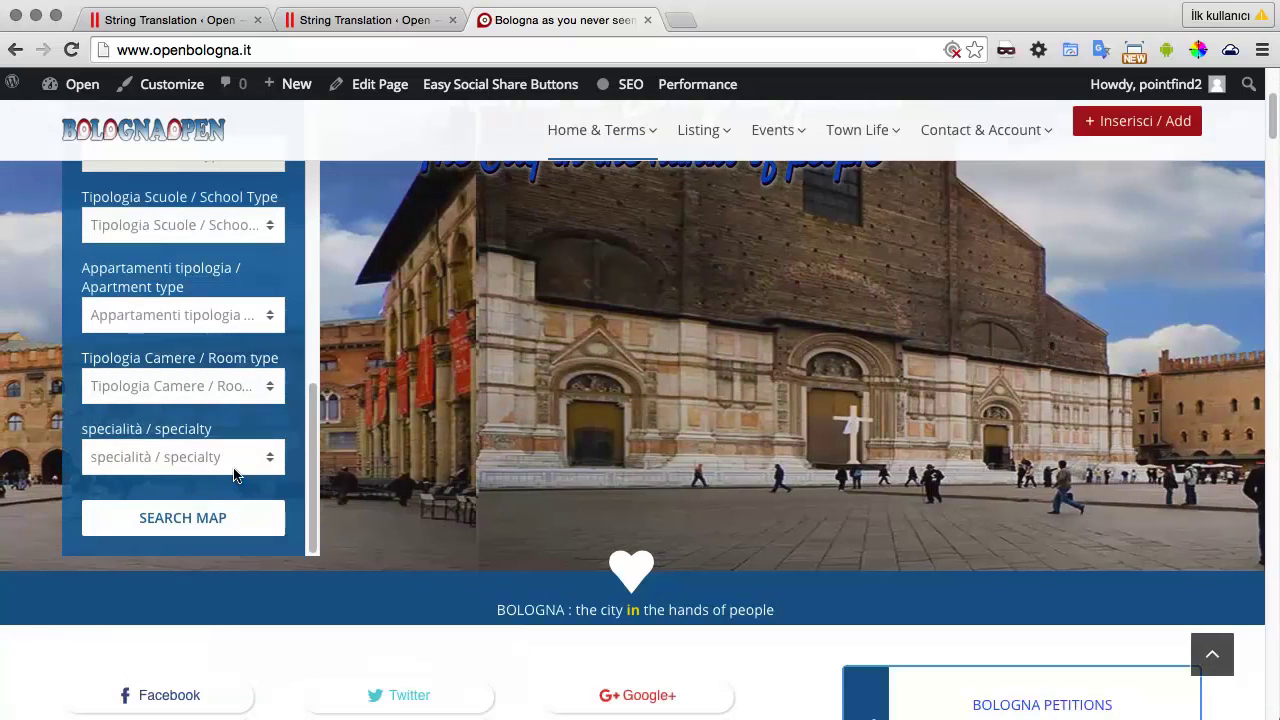
pyautogui.click(233, 465)
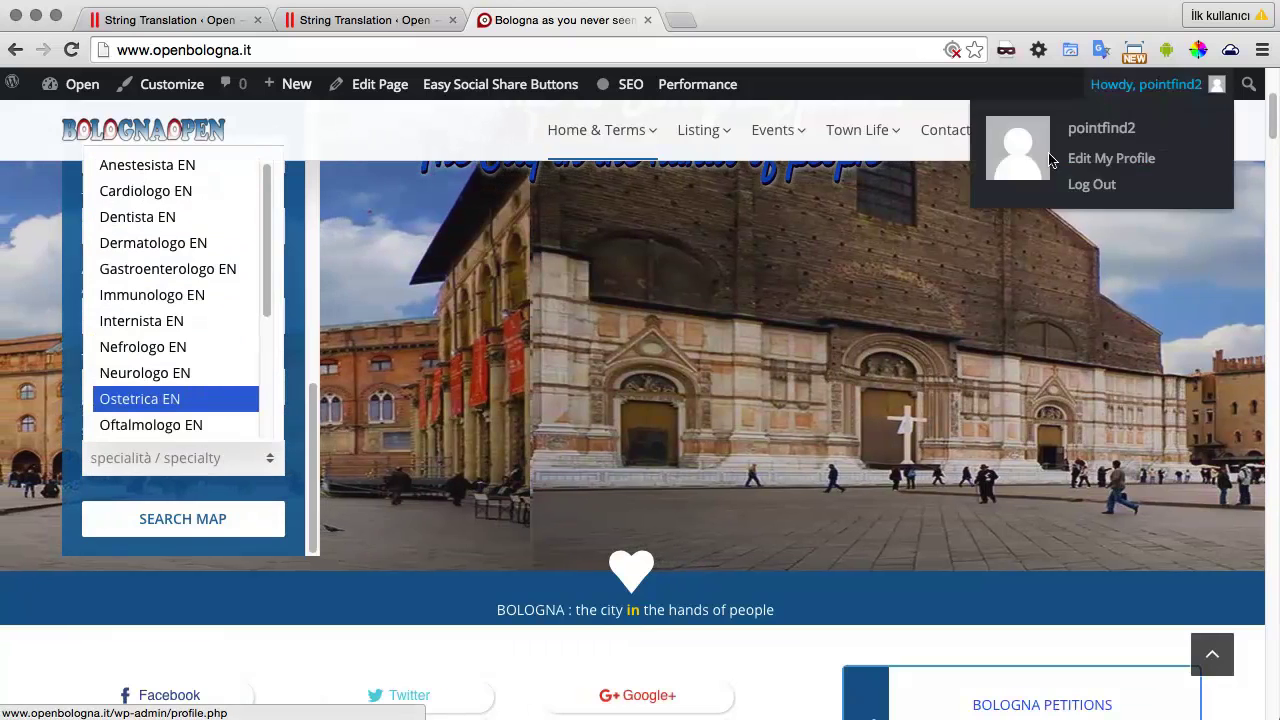
pyautogui.click(999, 386)
# Step: Switch the website's language to Italian
pyautogui.scroll(5, 999, 386)
pyautogui.moveTo(1042, 118)
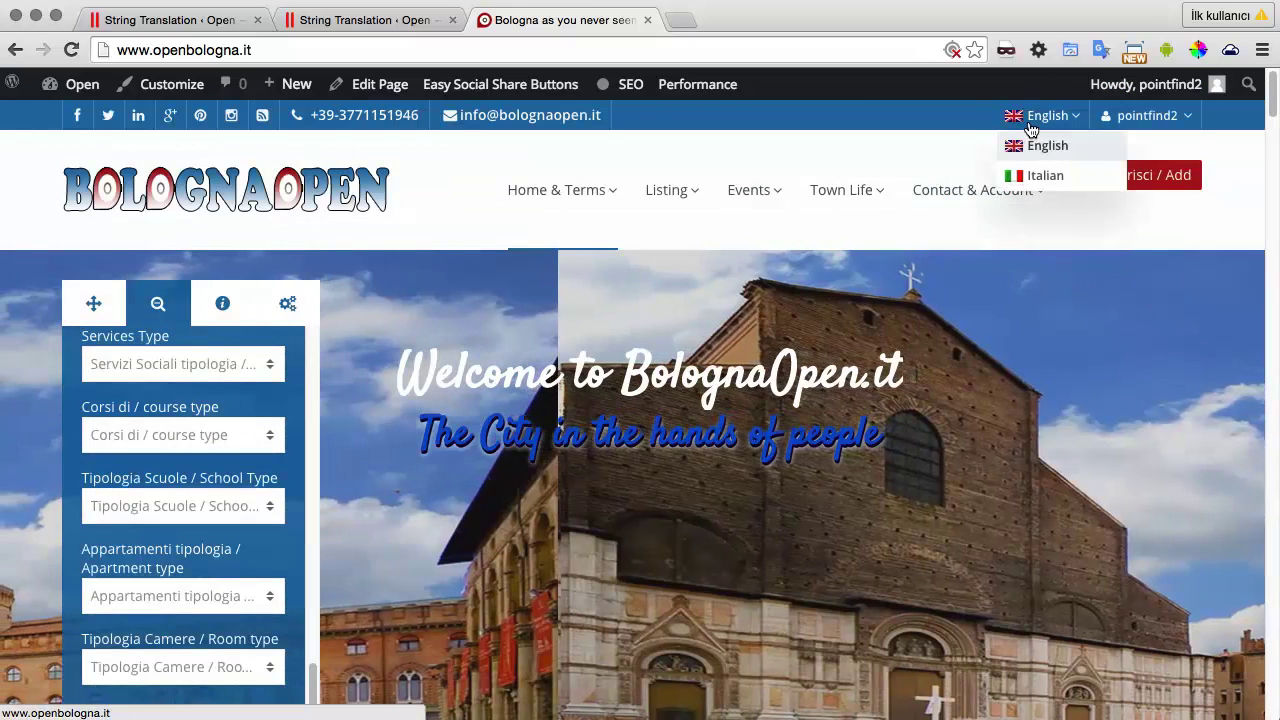
pyautogui.click(1031, 172)
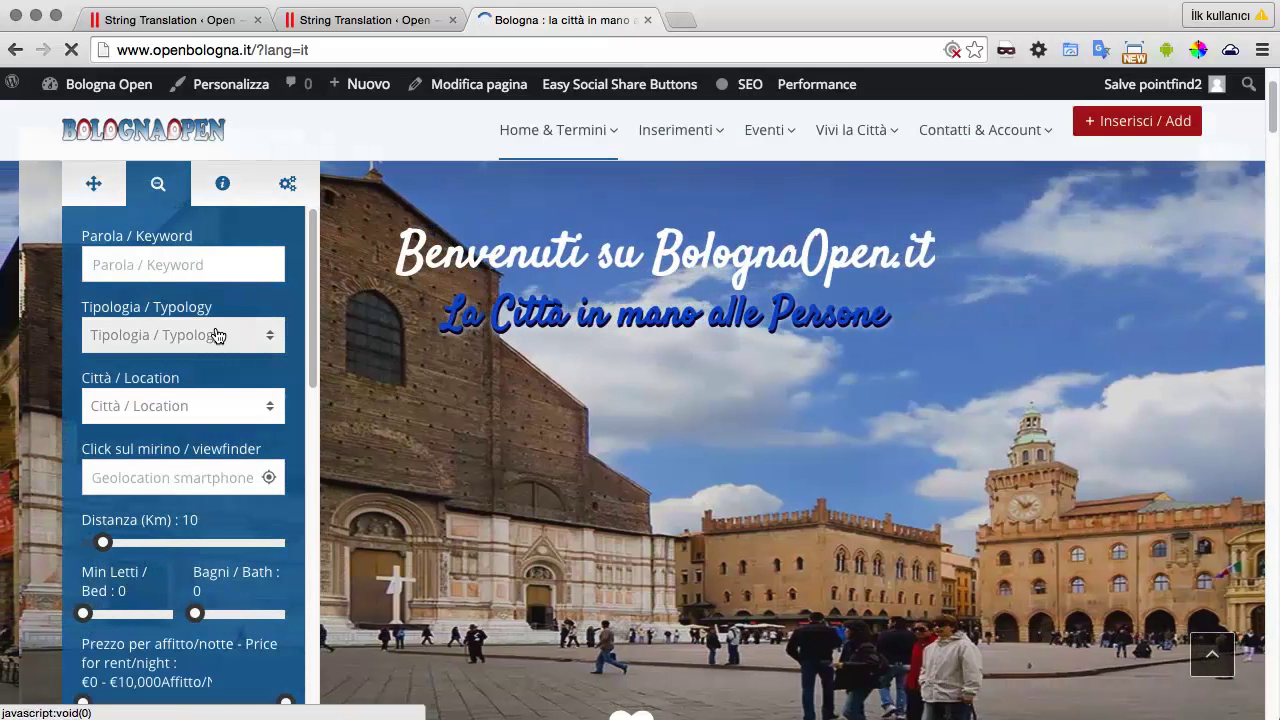
# Step: Choose Dottori as the typology in the Italian search form
pyautogui.click(215, 334)
pyautogui.scroll(-4, 171, 451)
pyautogui.scroll(-10, 165, 475)
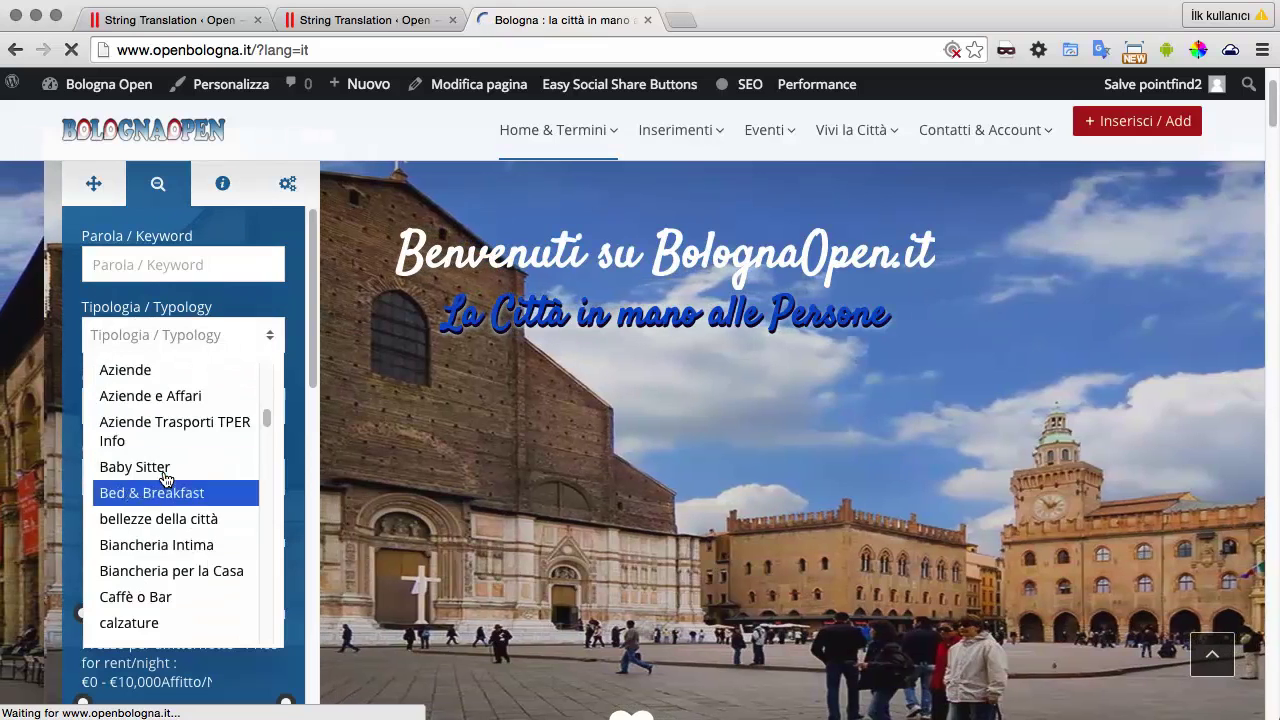
pyautogui.scroll(-10, 164, 488)
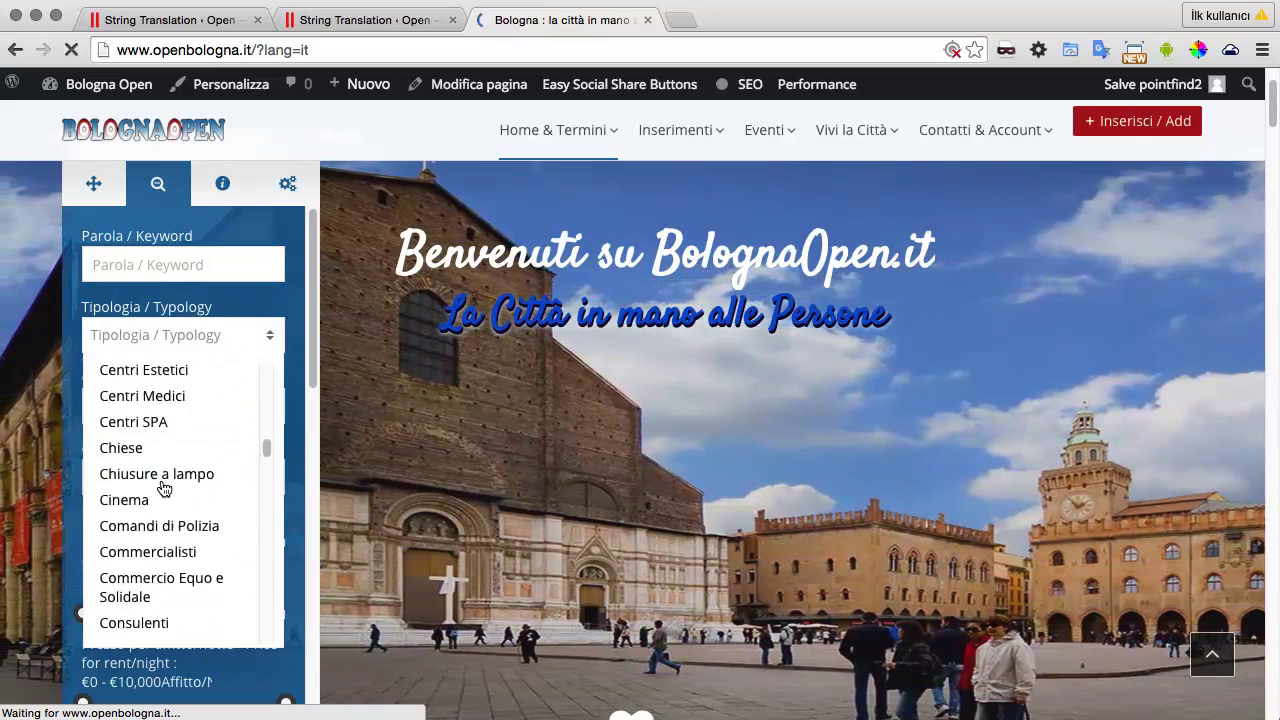
pyautogui.scroll(4, 163, 434)
pyautogui.click(152, 440)
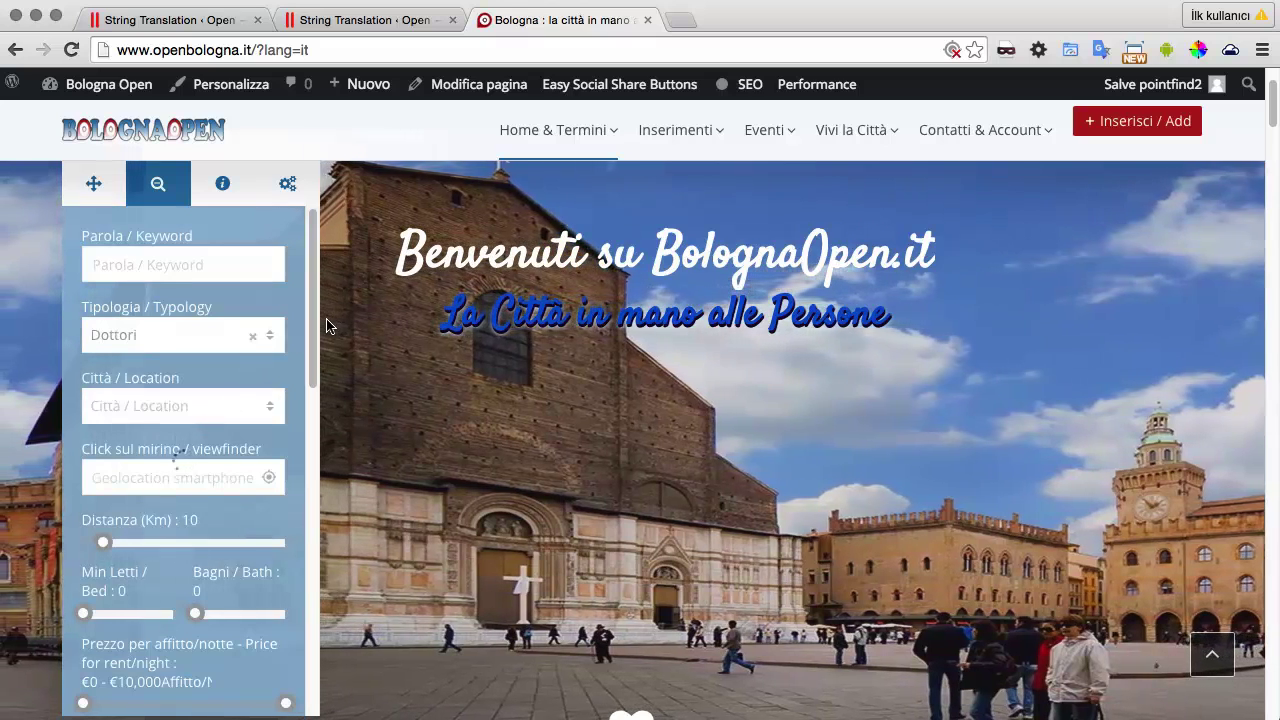
# Step: Examine the specialty options in the Italian search form and close the list
pyautogui.scroll(-3, 244, 403)
pyautogui.scroll(-10, 244, 403)
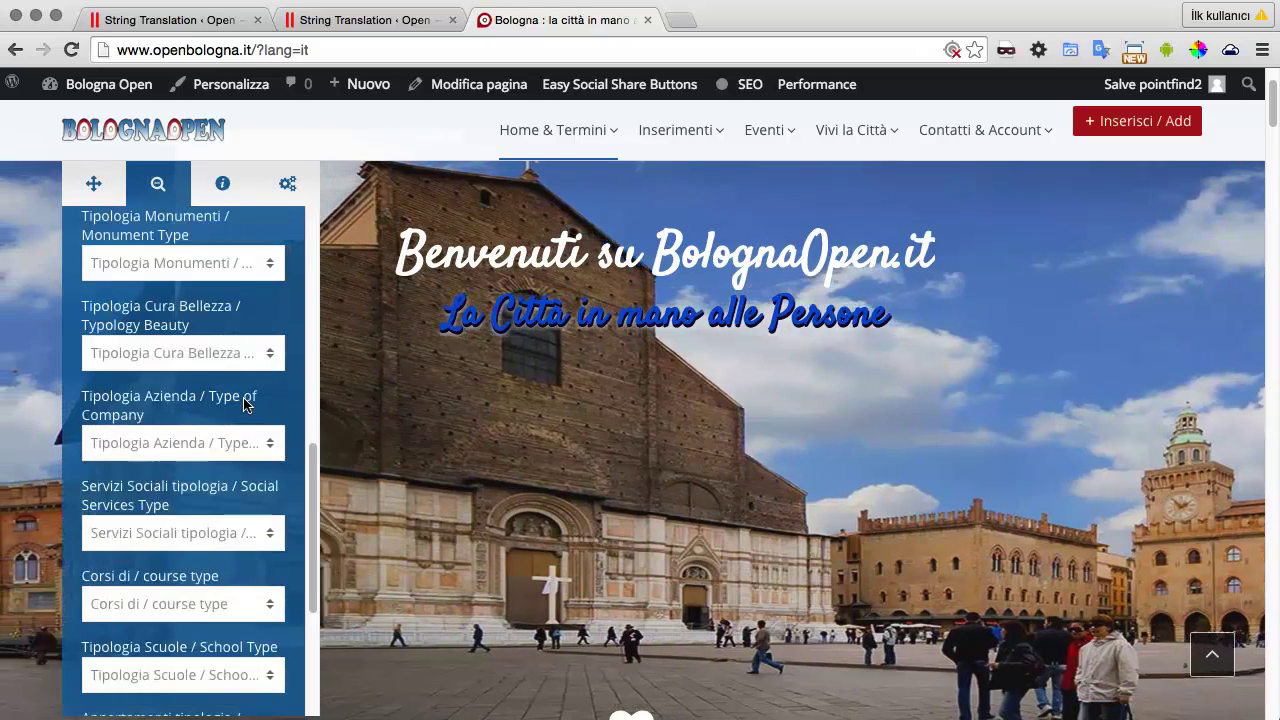
pyautogui.scroll(3, 226, 449)
pyautogui.scroll(5, 237, 436)
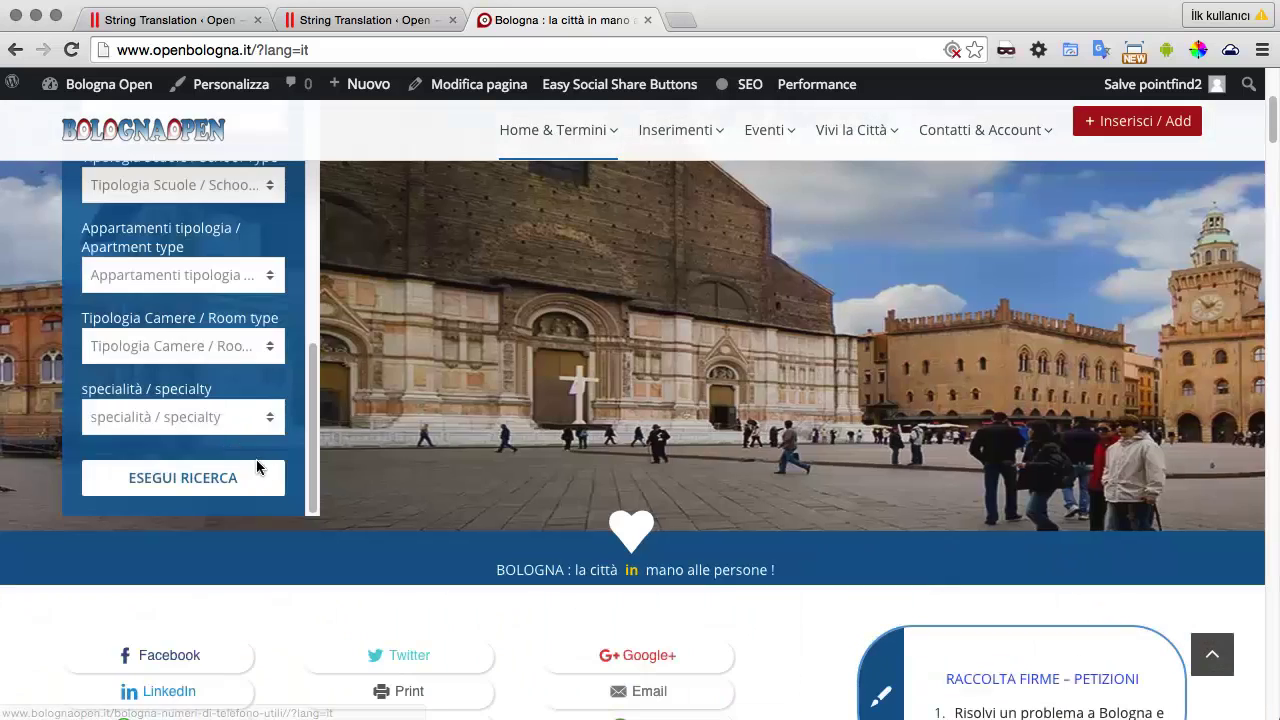
pyautogui.click(240, 420)
pyautogui.scroll(-3, 177, 320)
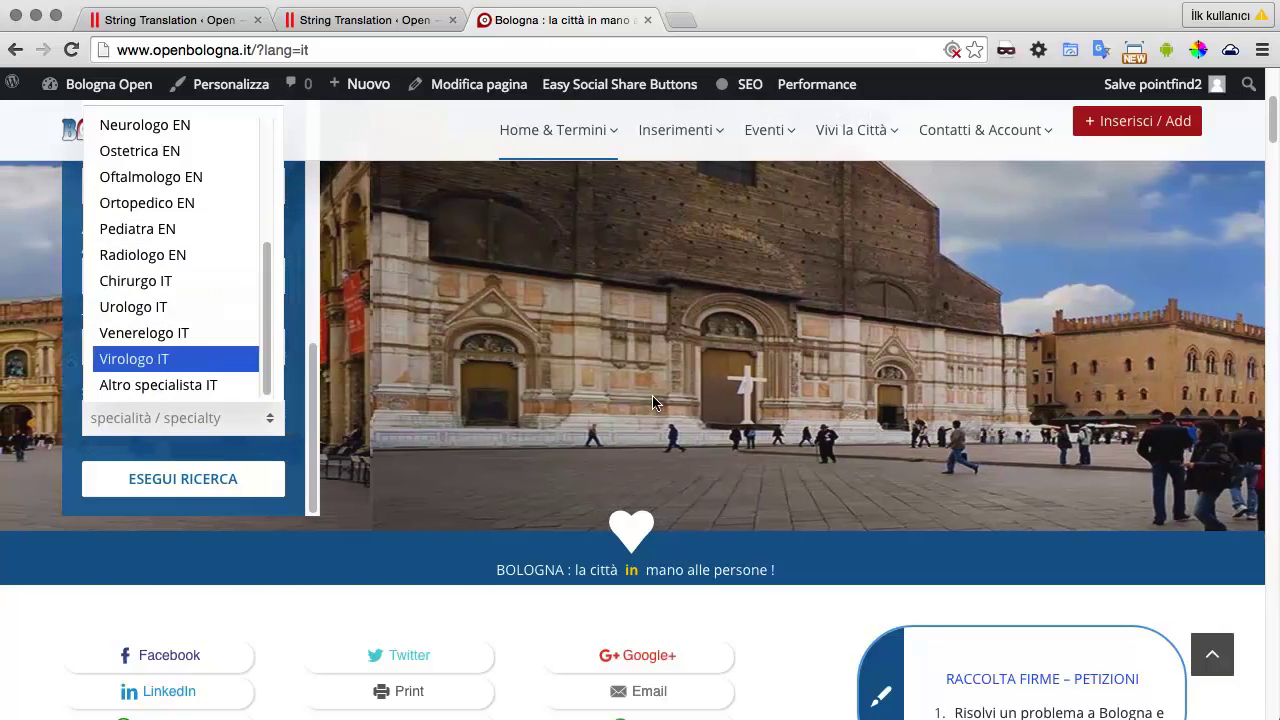
pyautogui.press('Escape')
# Step: Open the Inserisci / Add page for submitting a listing on the Italian site
pyautogui.scroll(5, 640, 400)
pyautogui.moveTo(990, 150)
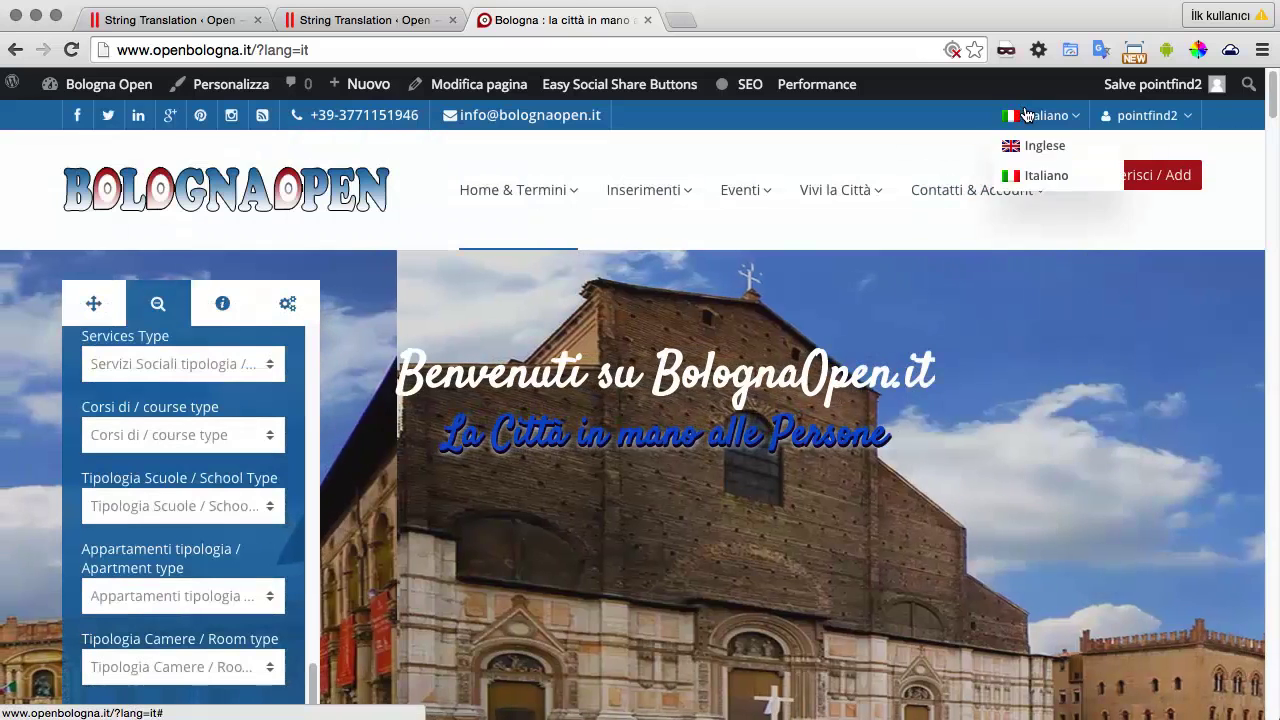
pyautogui.click(1140, 172)
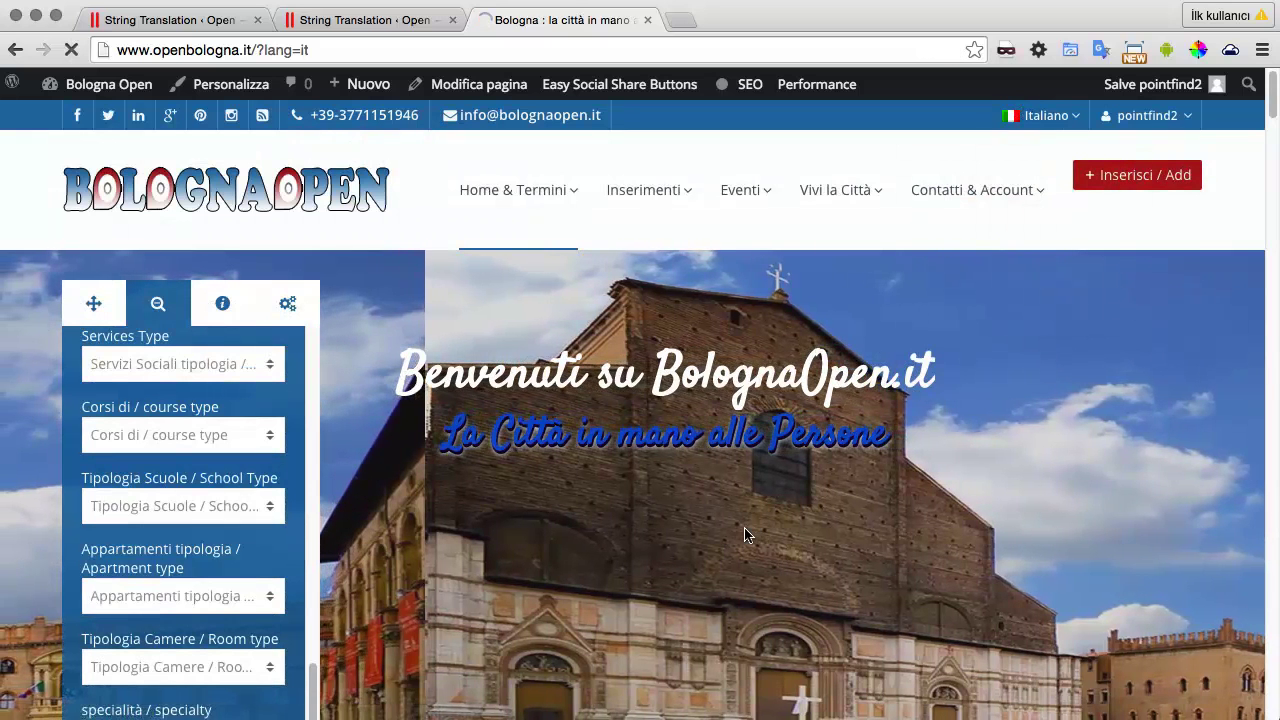